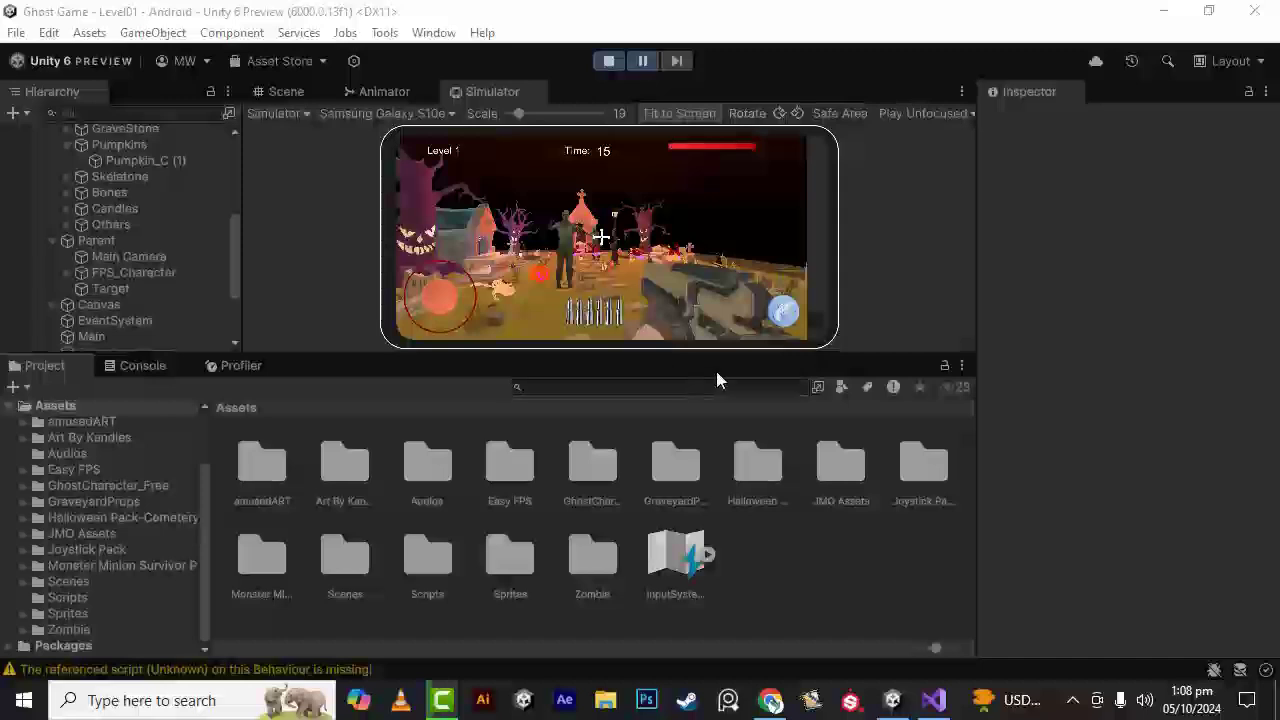
Enlarge the Simulator view, collapse Environment and Parent in the Hierarchy, and exit Play mode
drag(868, 355, 861, 483)
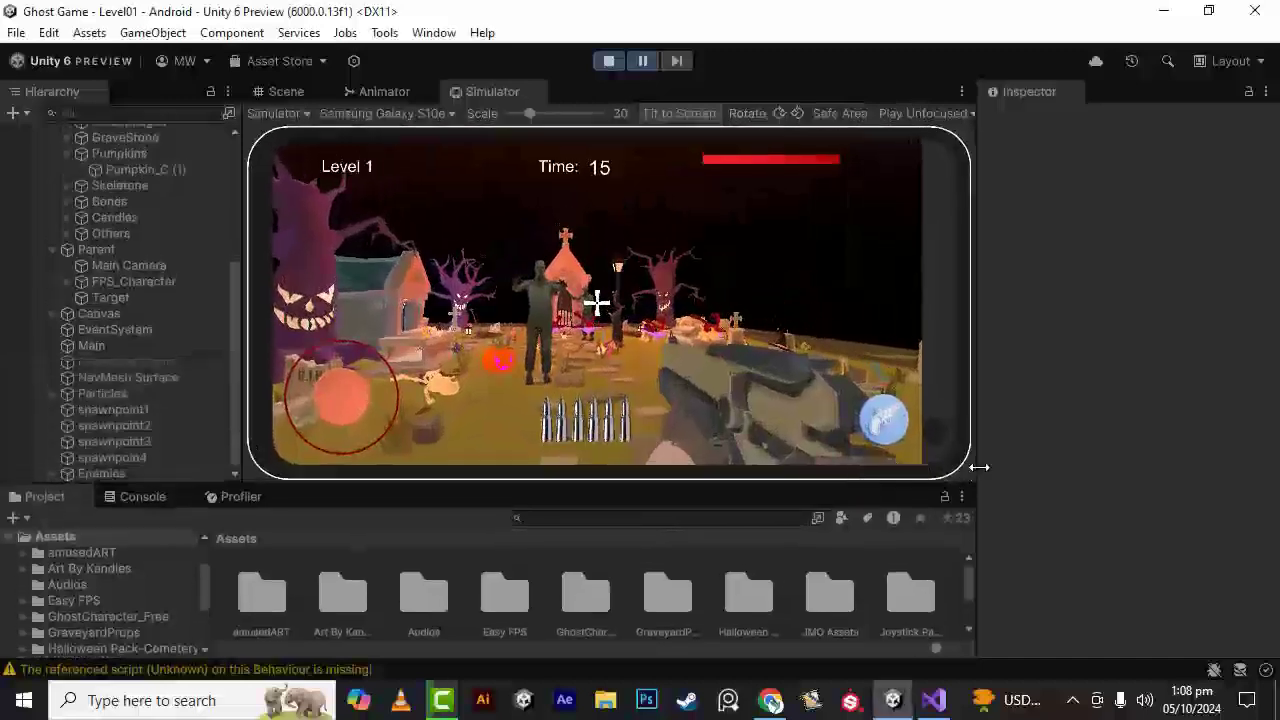
scroll(196, 287, up, 4)
scroll(196, 285, up, 1)
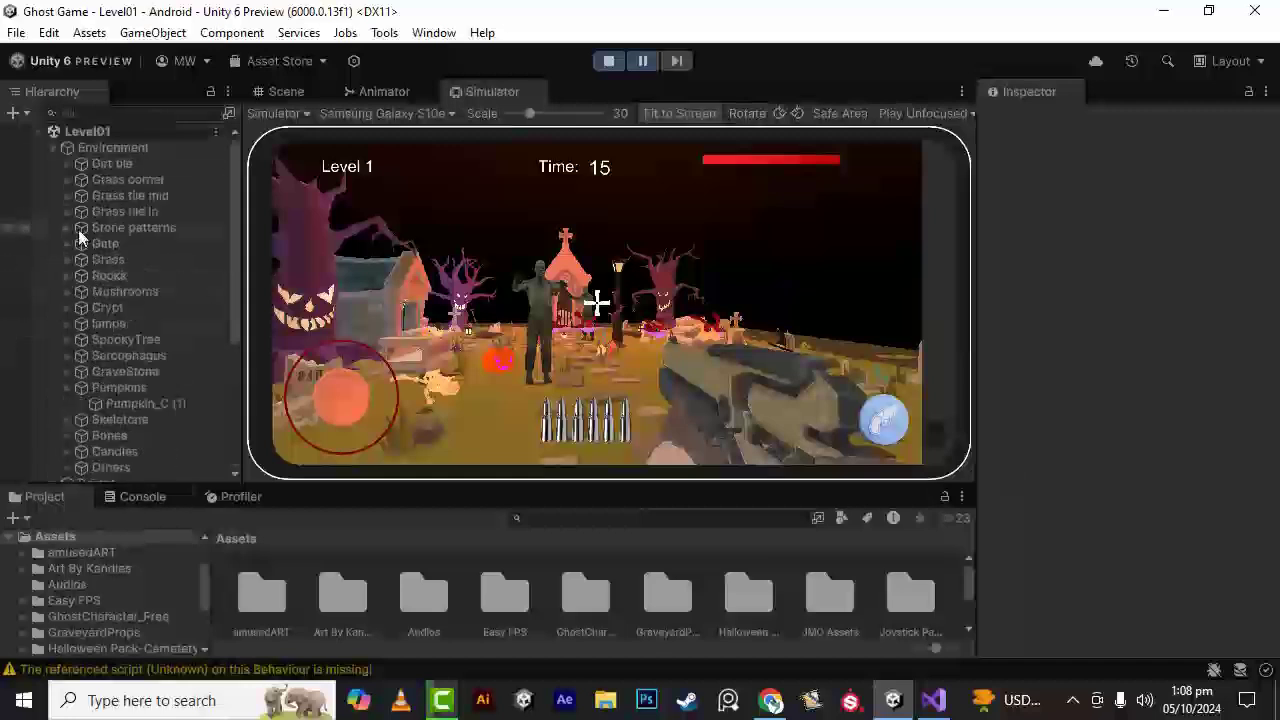
click(52, 147)
click(50, 165)
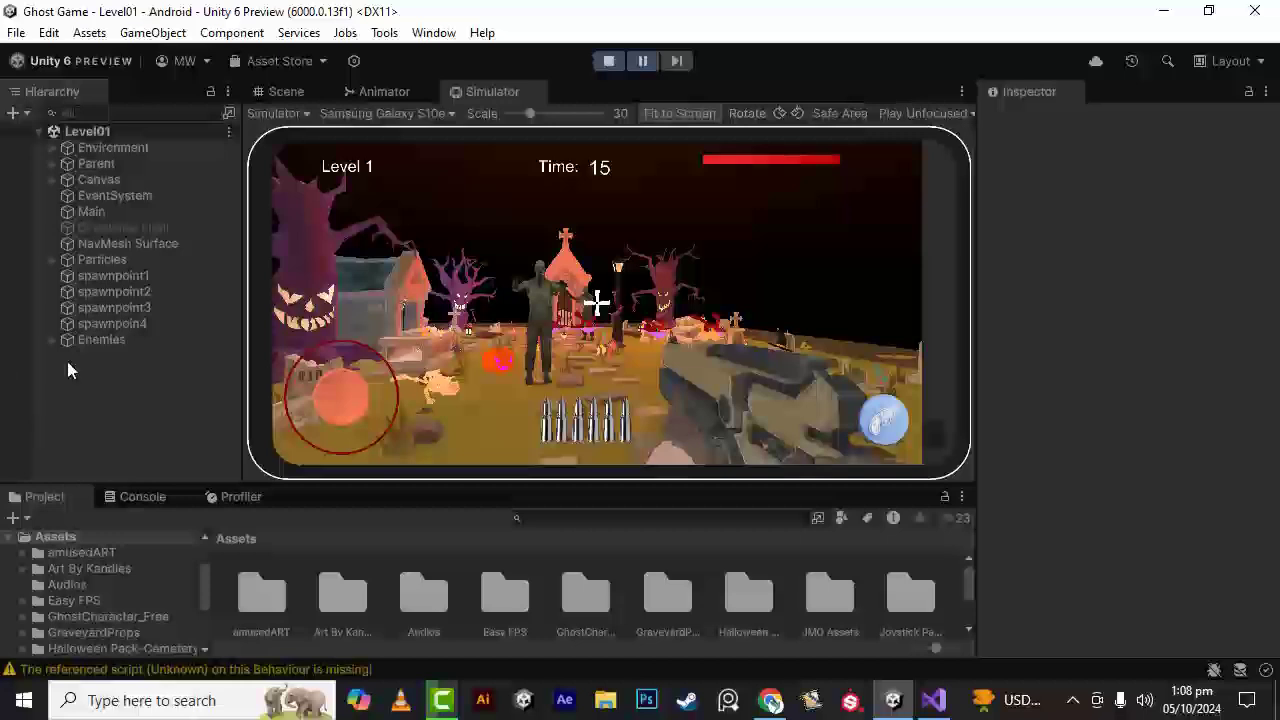
click(612, 63)
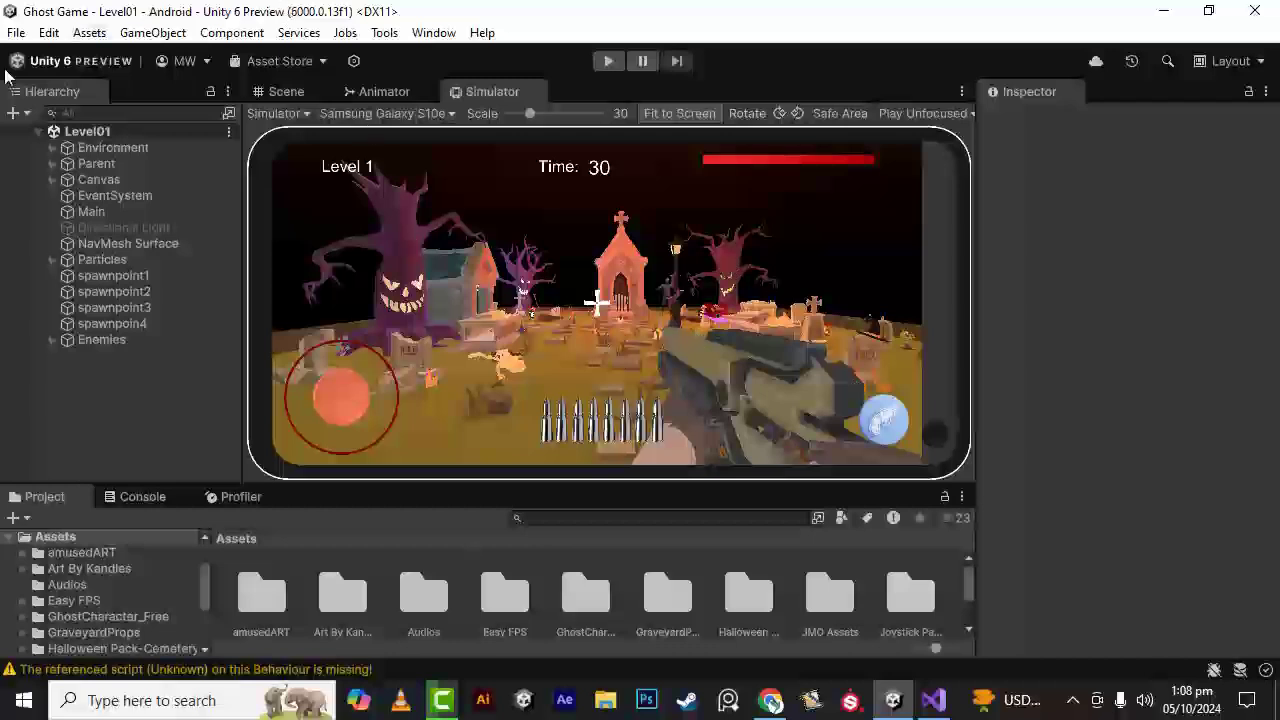
Open File > Build Profiles and shift its window slightly left
click(14, 33)
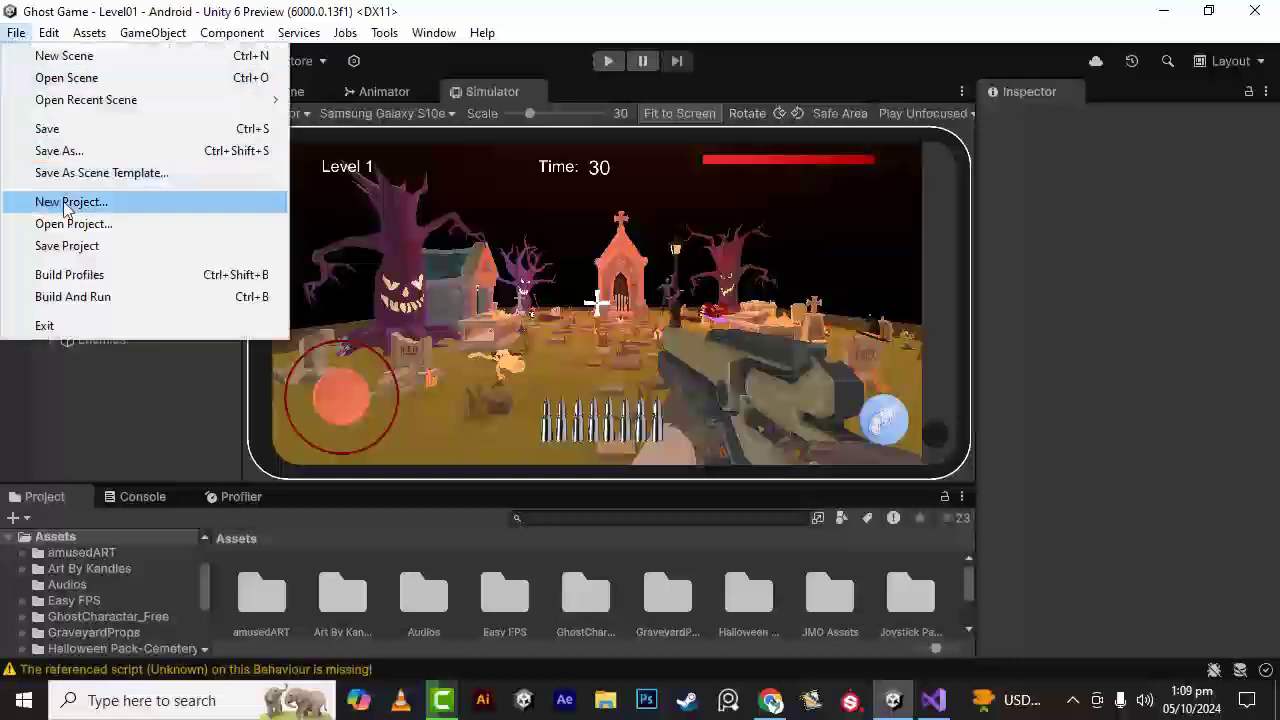
click(100, 276)
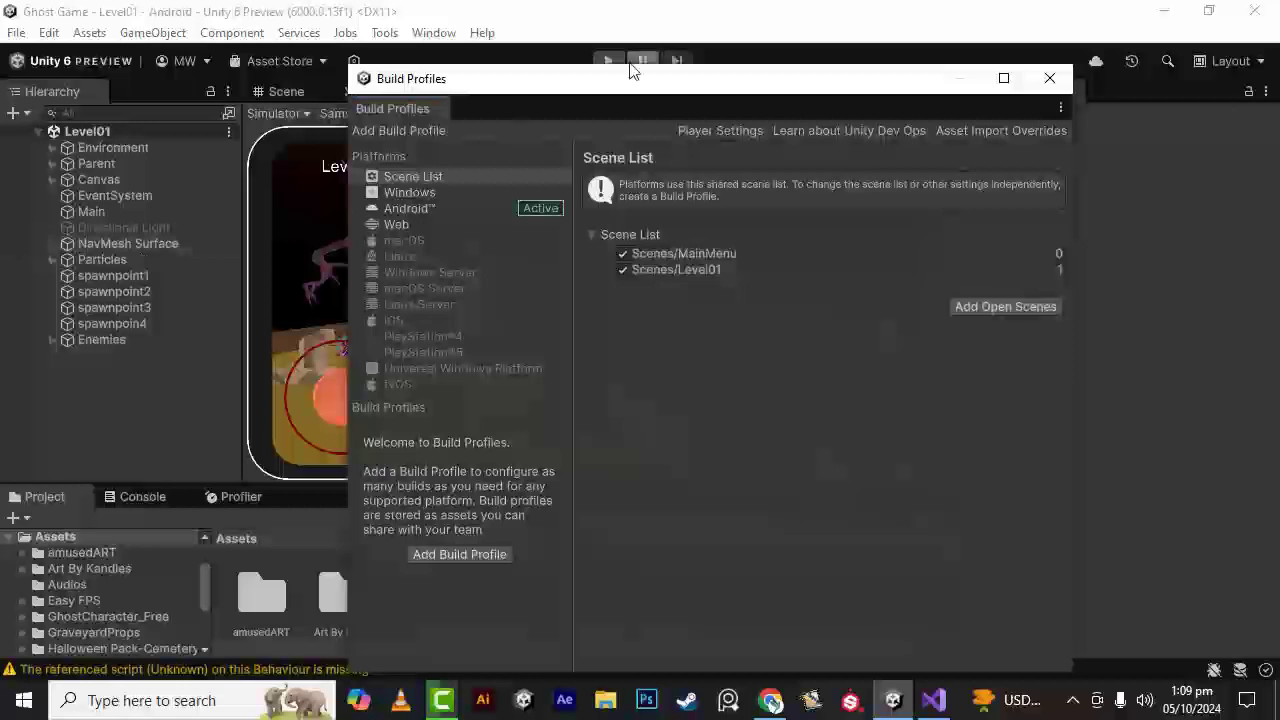
drag(625, 90, 600, 91)
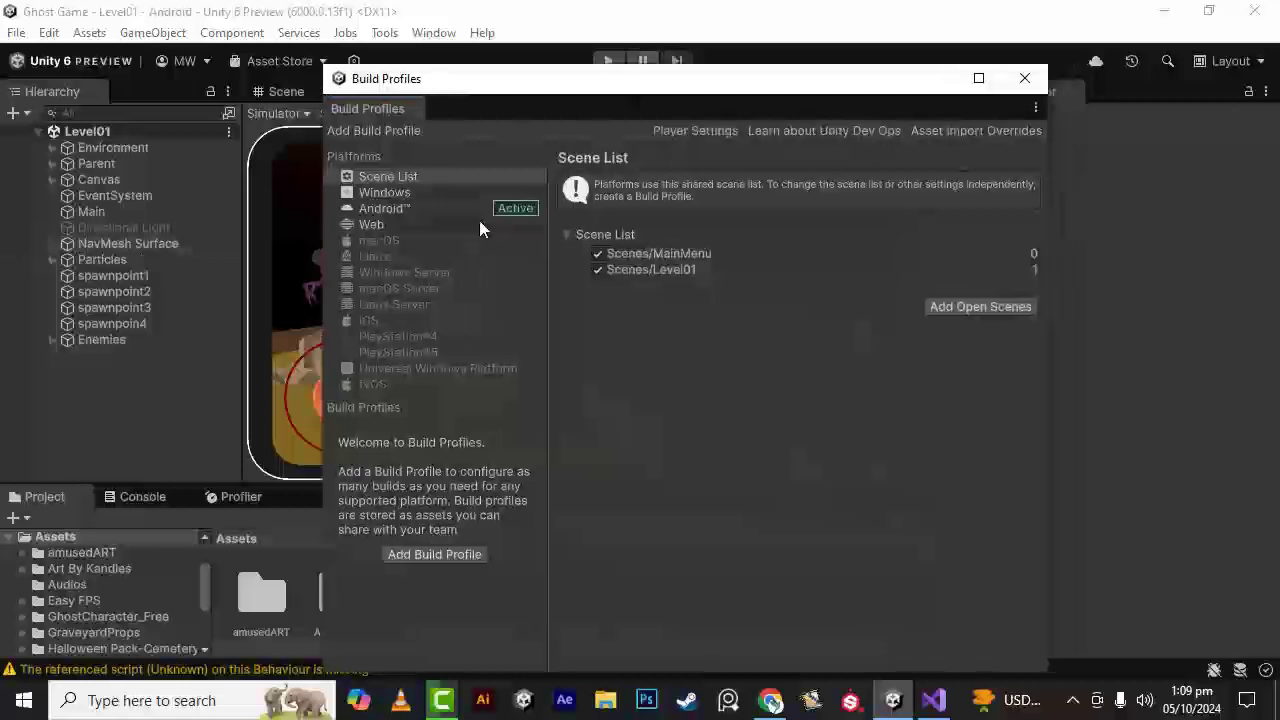
Select the Android platform and review its settings, leaving Texture Compression unchanged
click(418, 210)
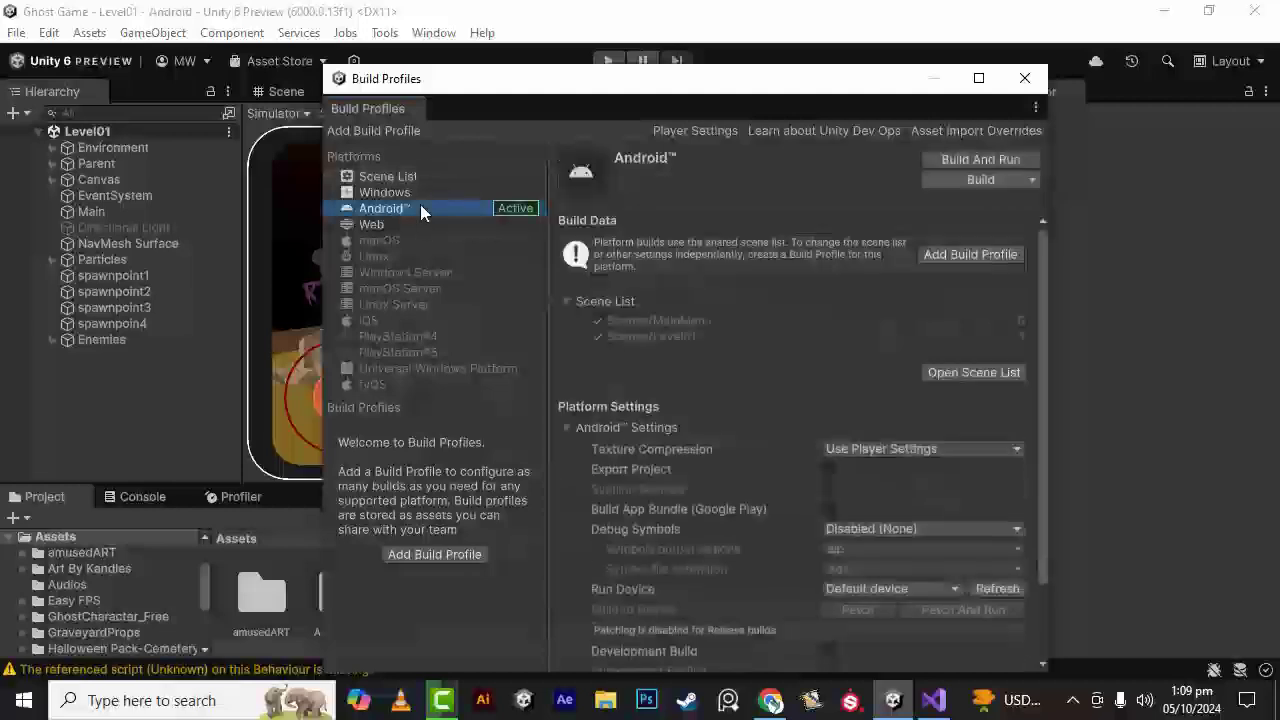
click(415, 175)
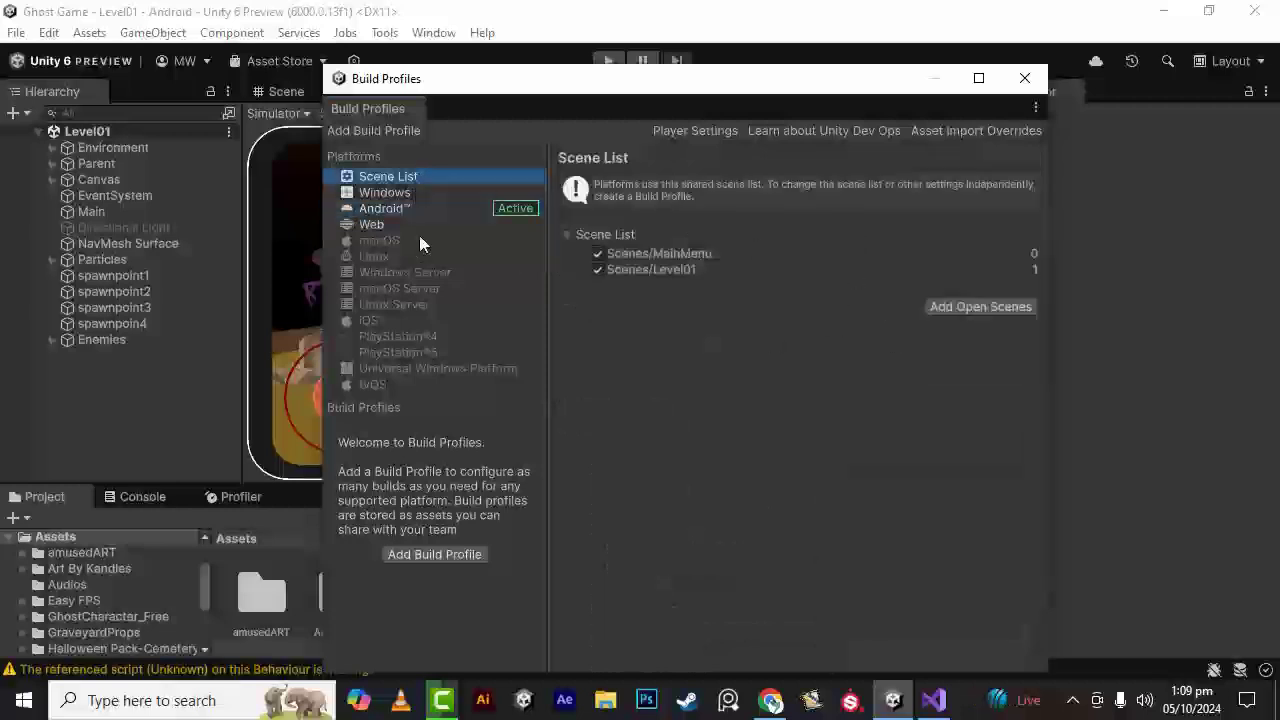
click(410, 211)
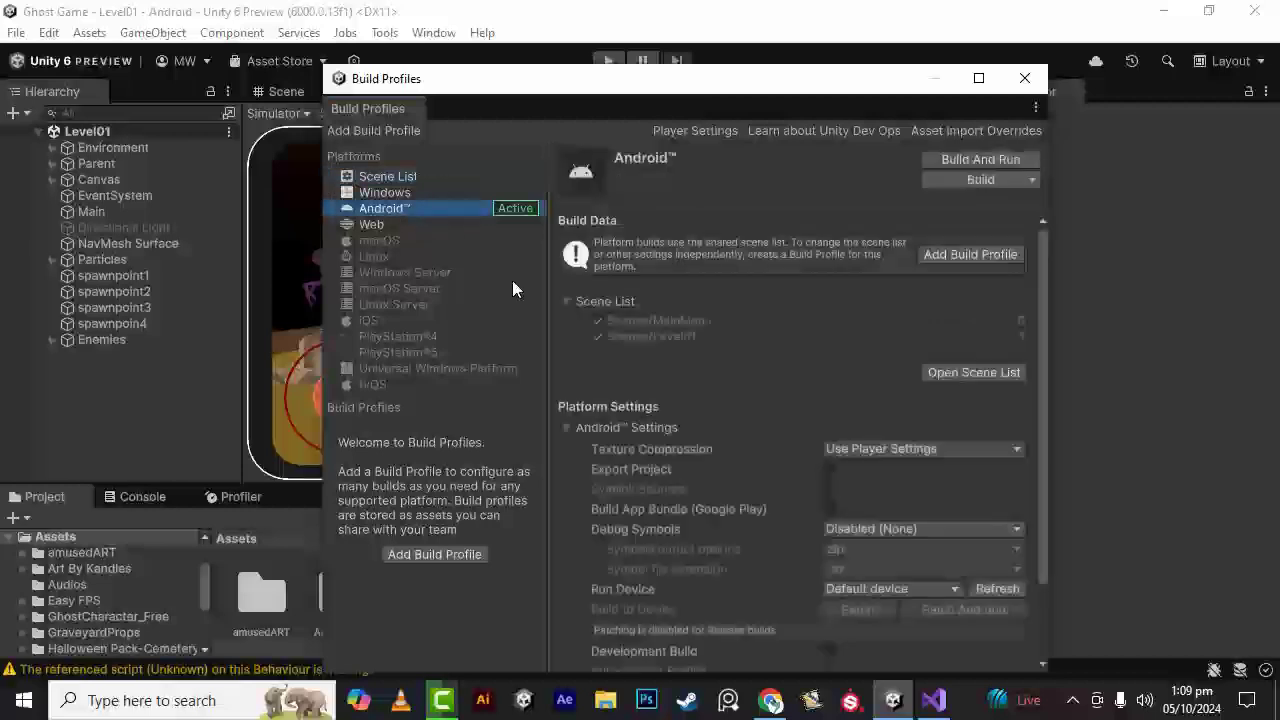
drag(754, 102, 651, 118)
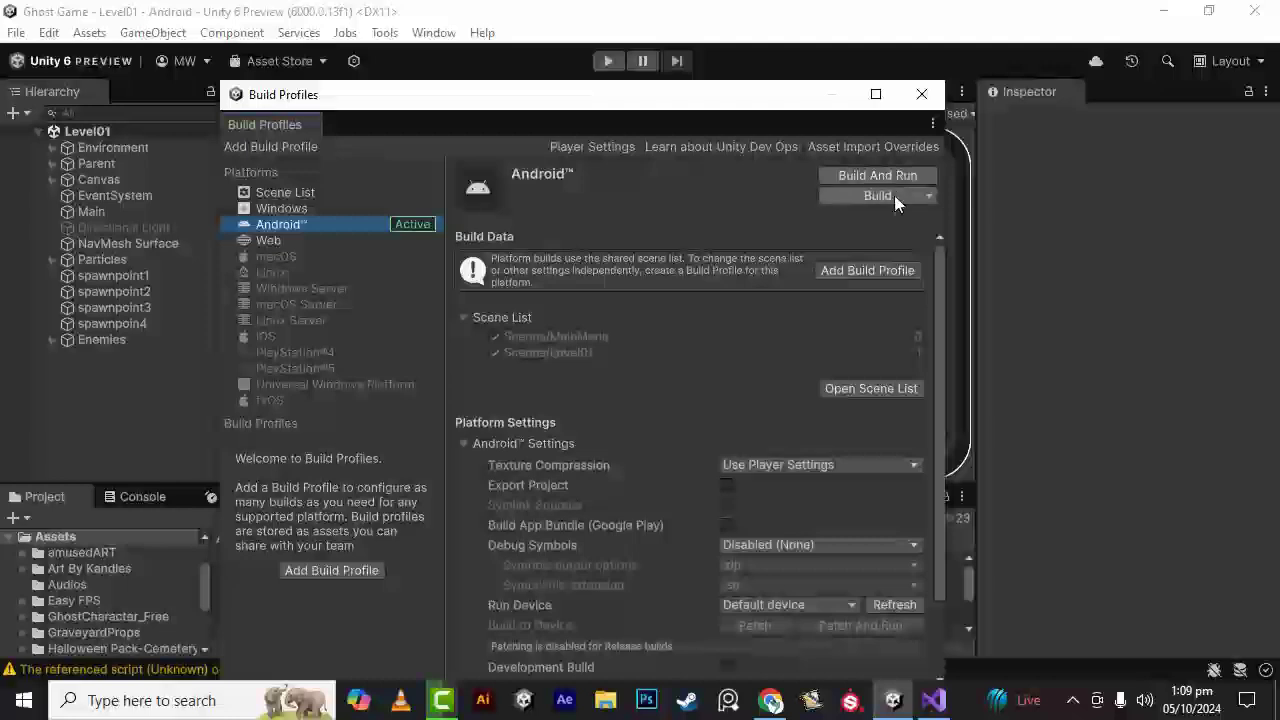
scroll(600, 360, down, 1)
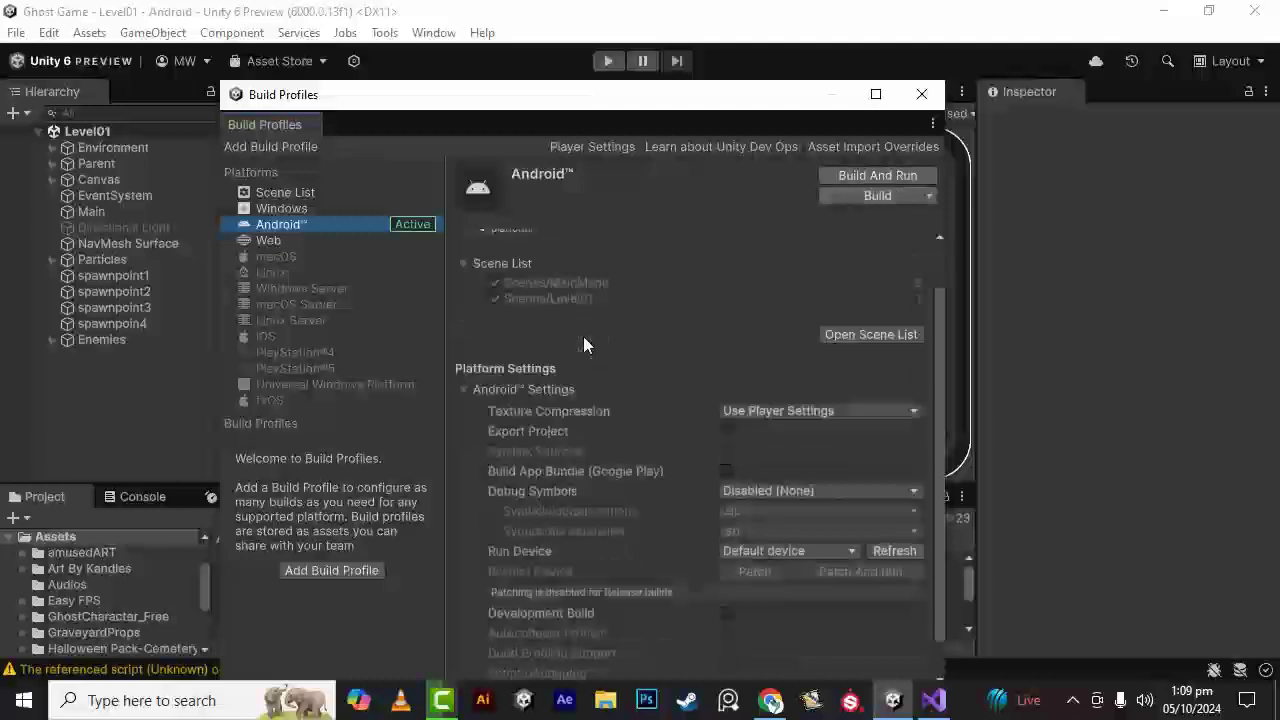
scroll(590, 340, down, 1)
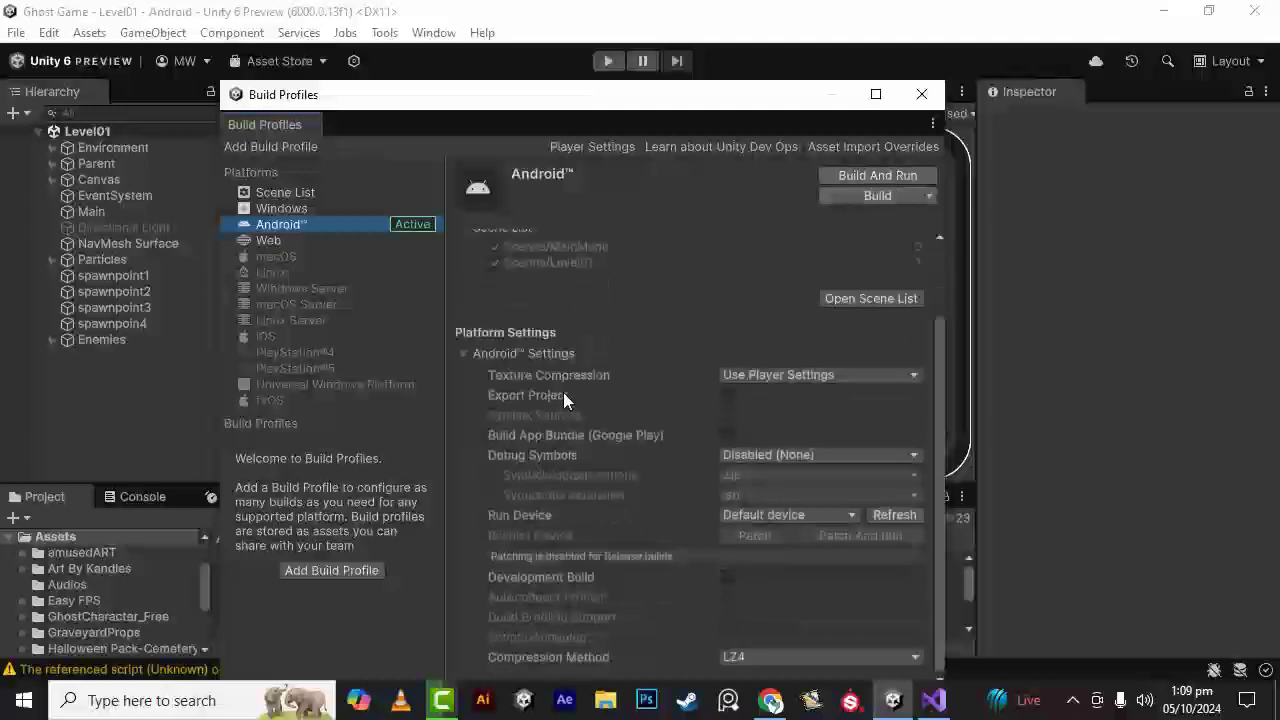
click(840, 376)
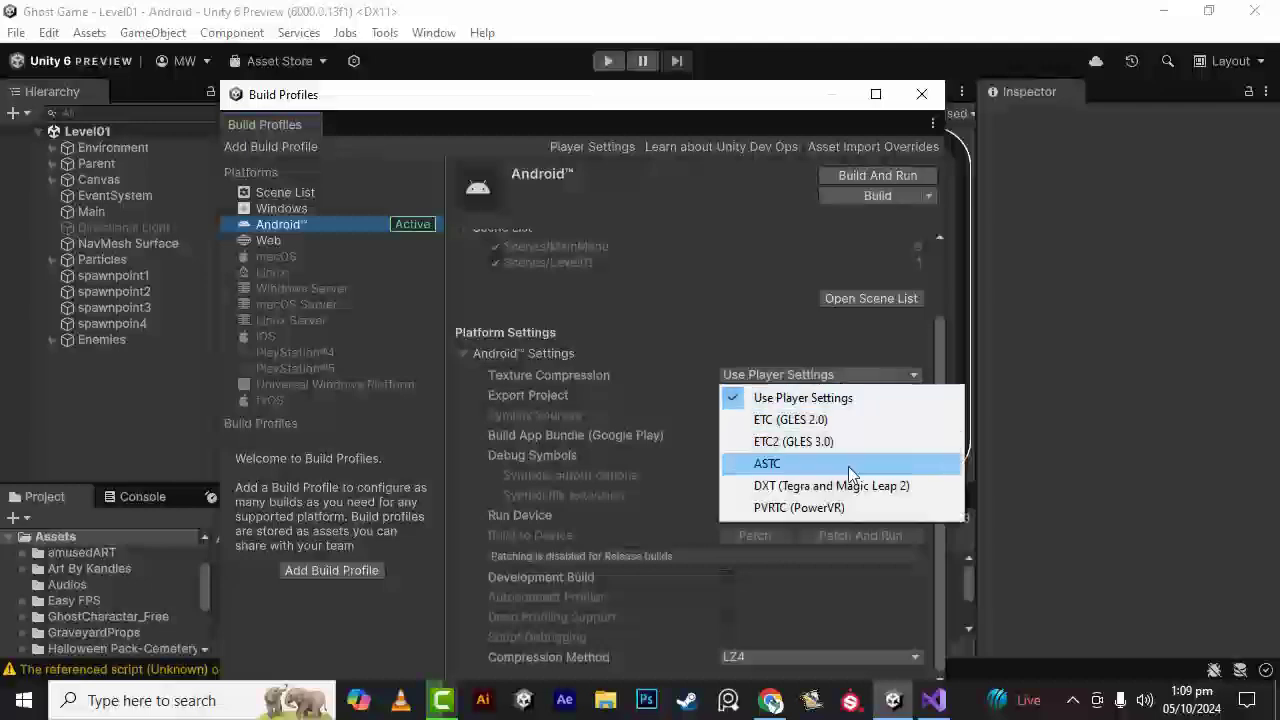
click(692, 100)
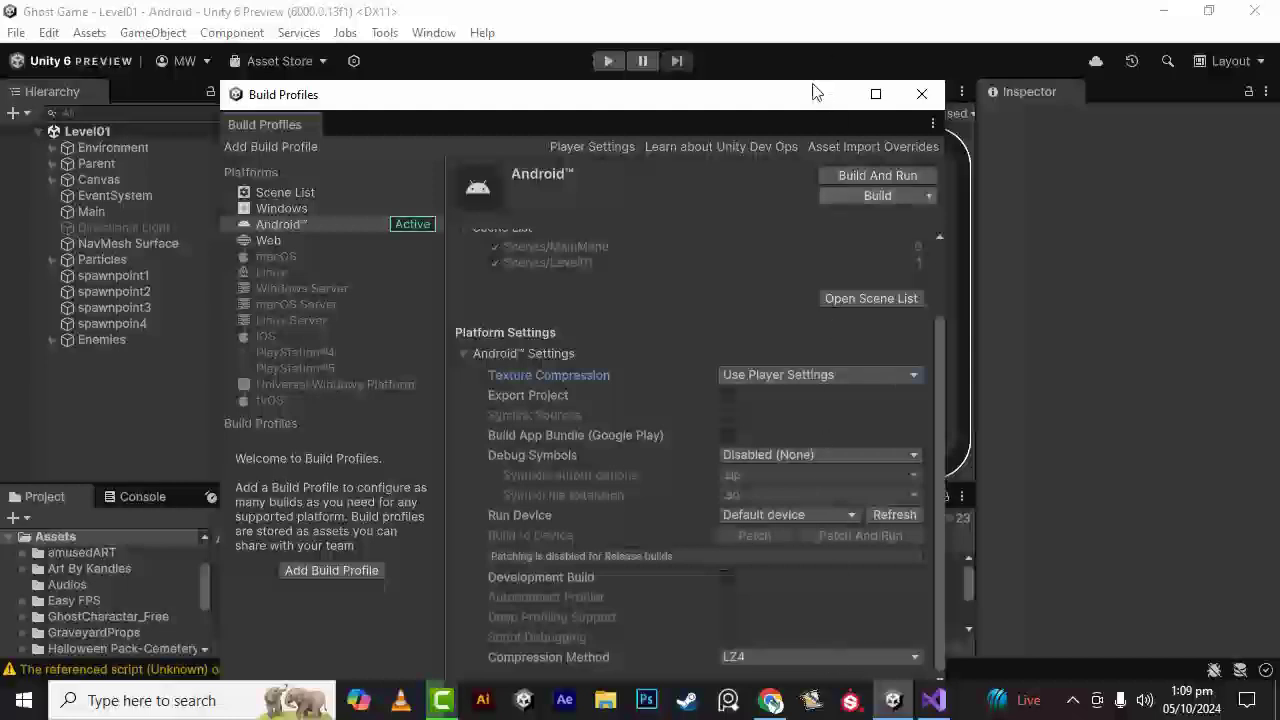
Inspect the extra Build options and keep Texture Compression at Use Player Settings
drag(783, 102, 805, 43)
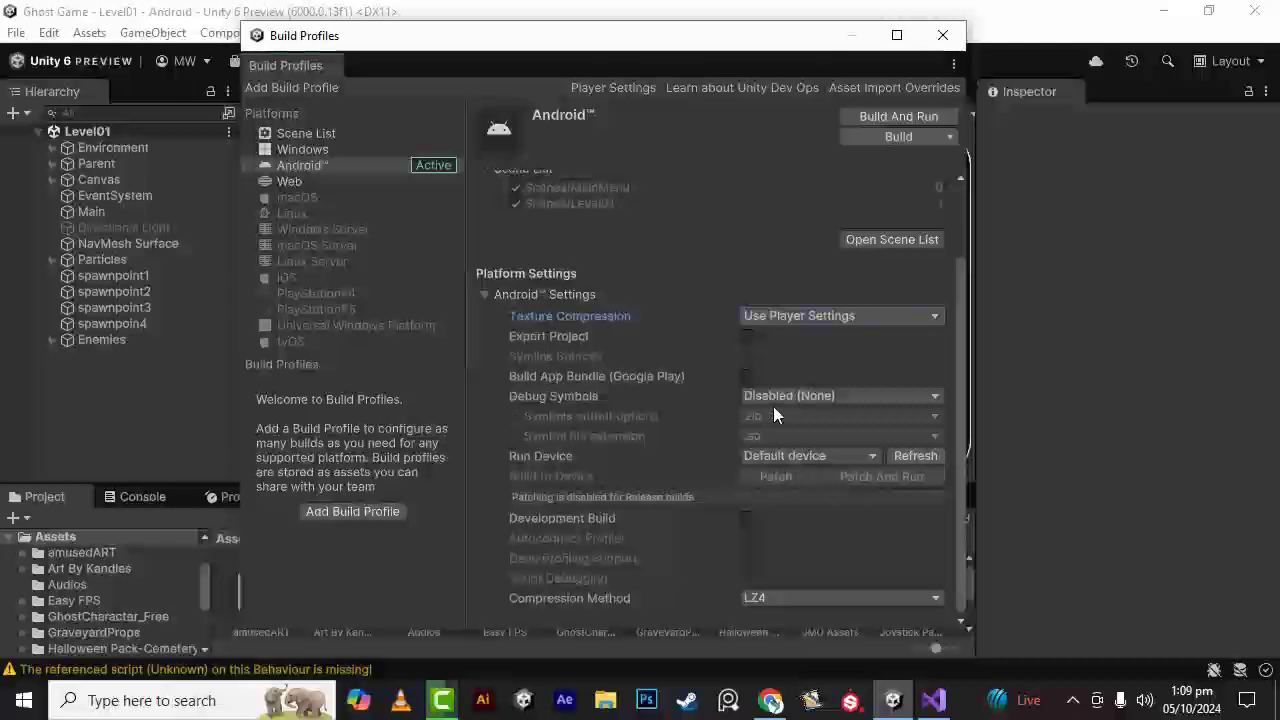
scroll(699, 400, up, 3)
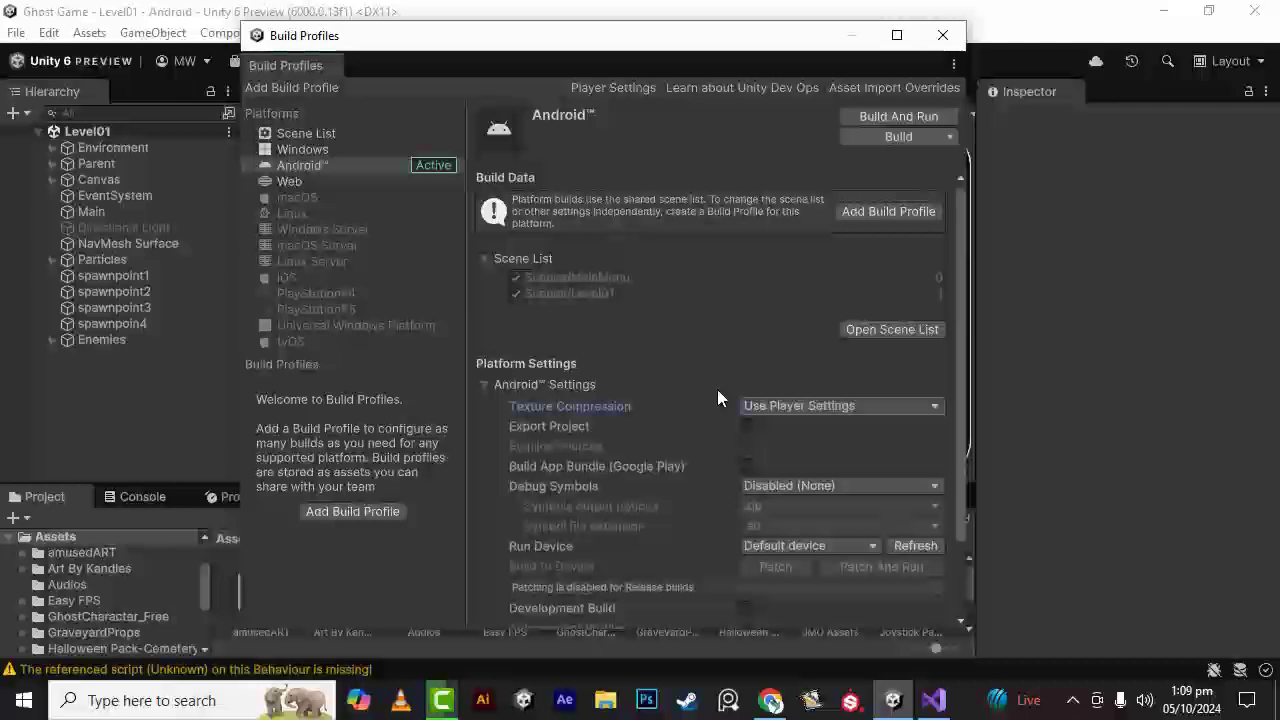
scroll(717, 389, down, 3)
scroll(720, 389, up, 3)
click(950, 136)
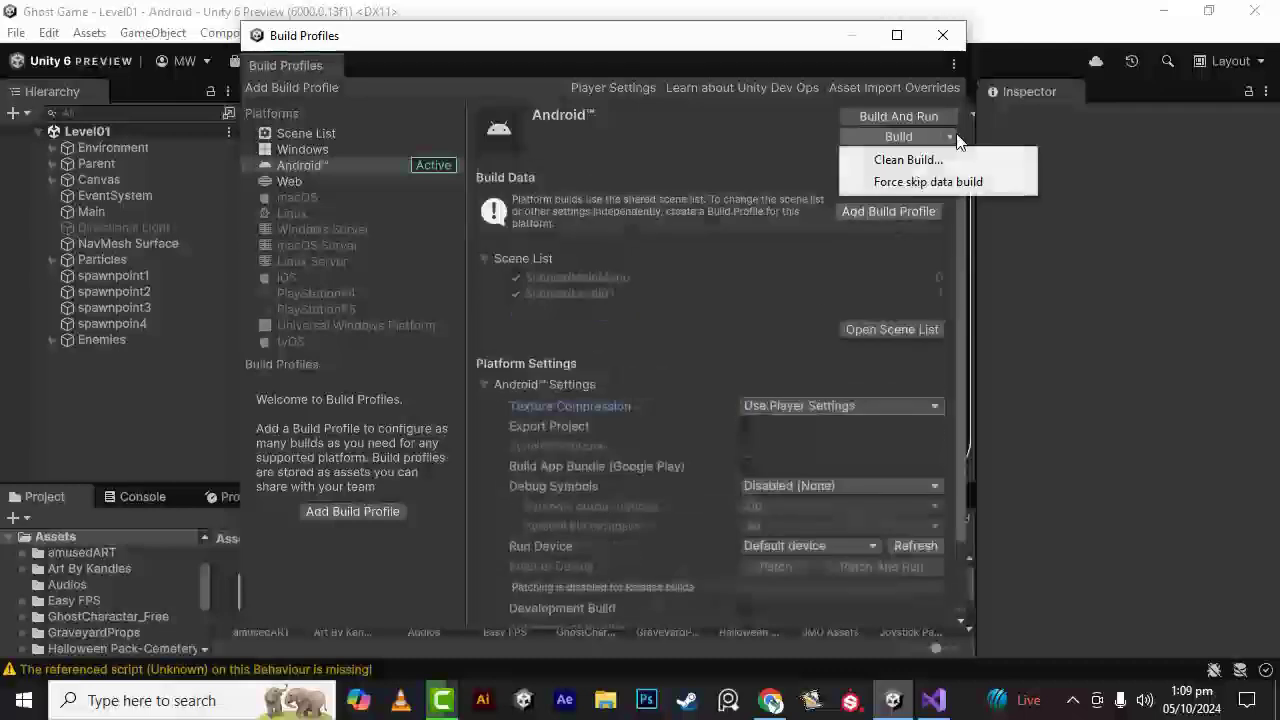
click(723, 208)
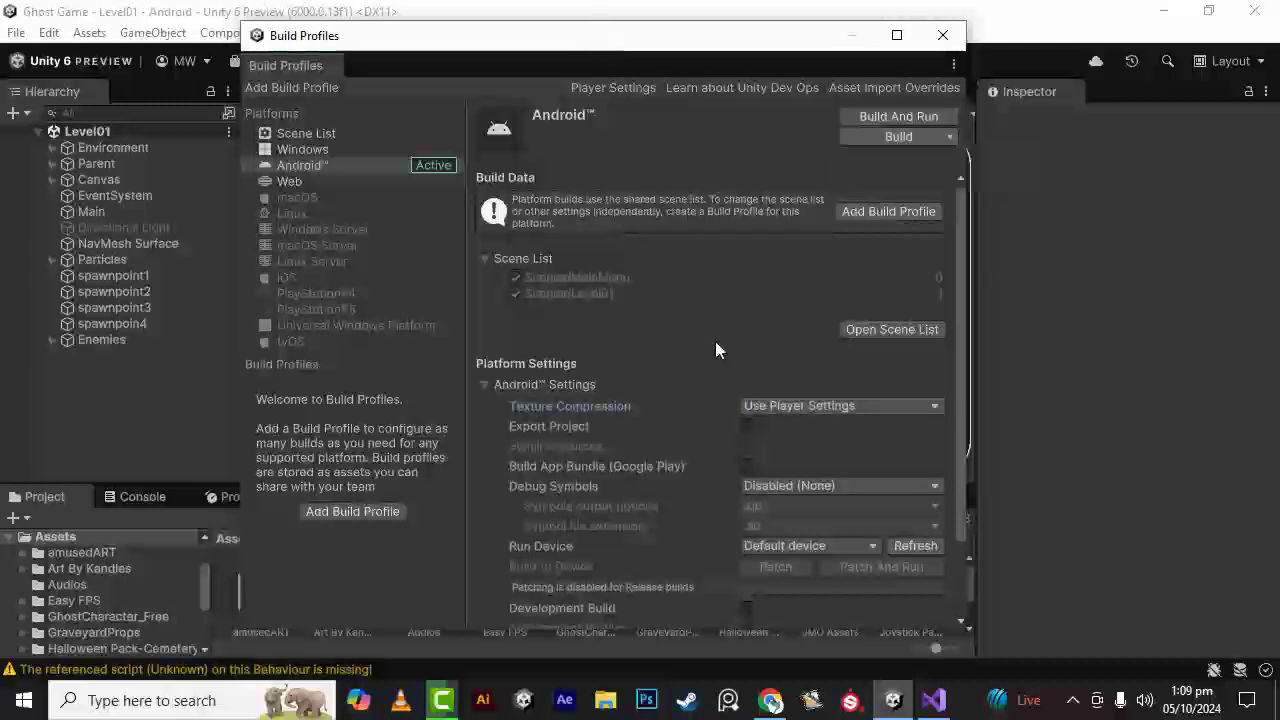
scroll(715, 349, down, 3)
click(784, 313)
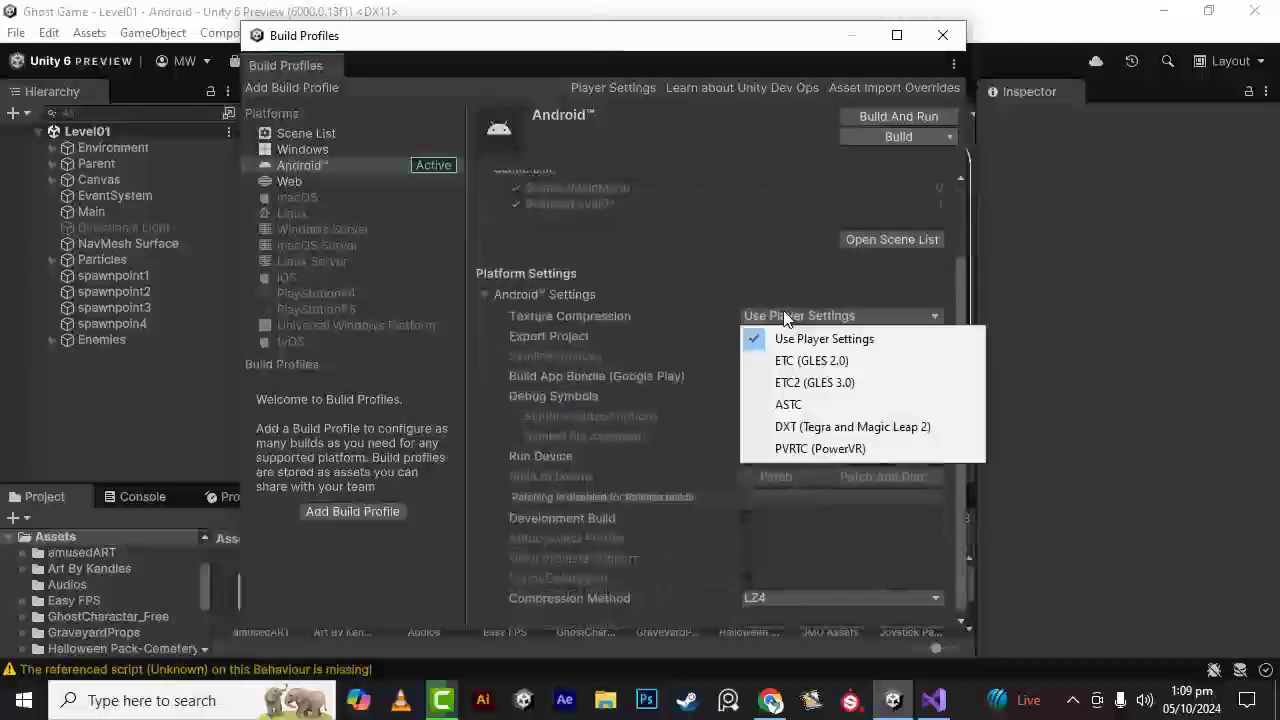
click(549, 358)
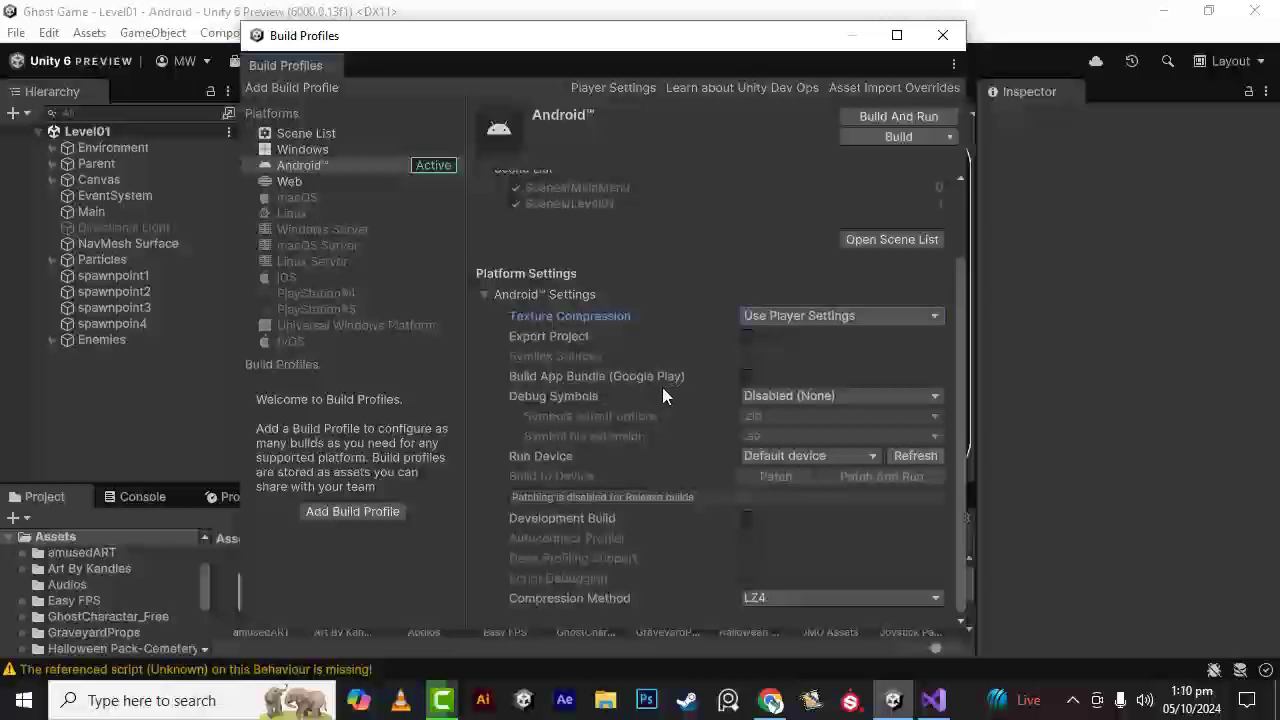
Tick Build App Bundle (Google Play) and set Debug Symbols to Public (Symbol_Table)
click(750, 379)
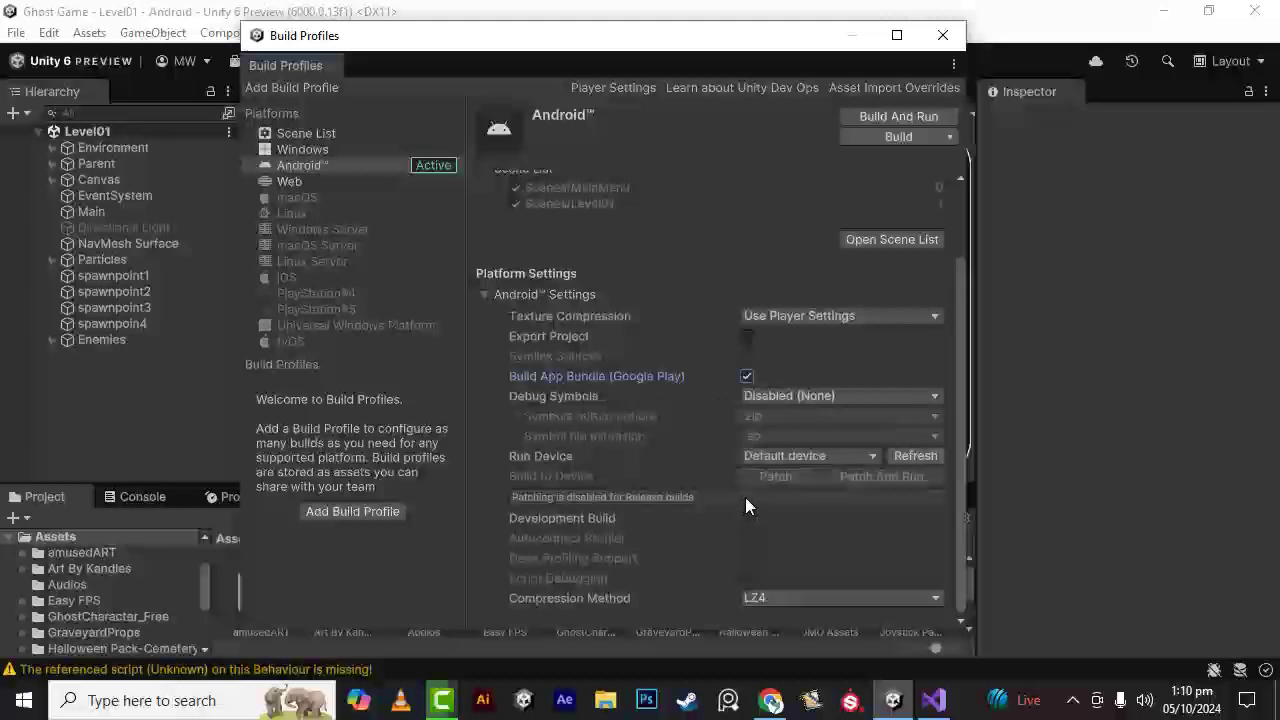
click(879, 396)
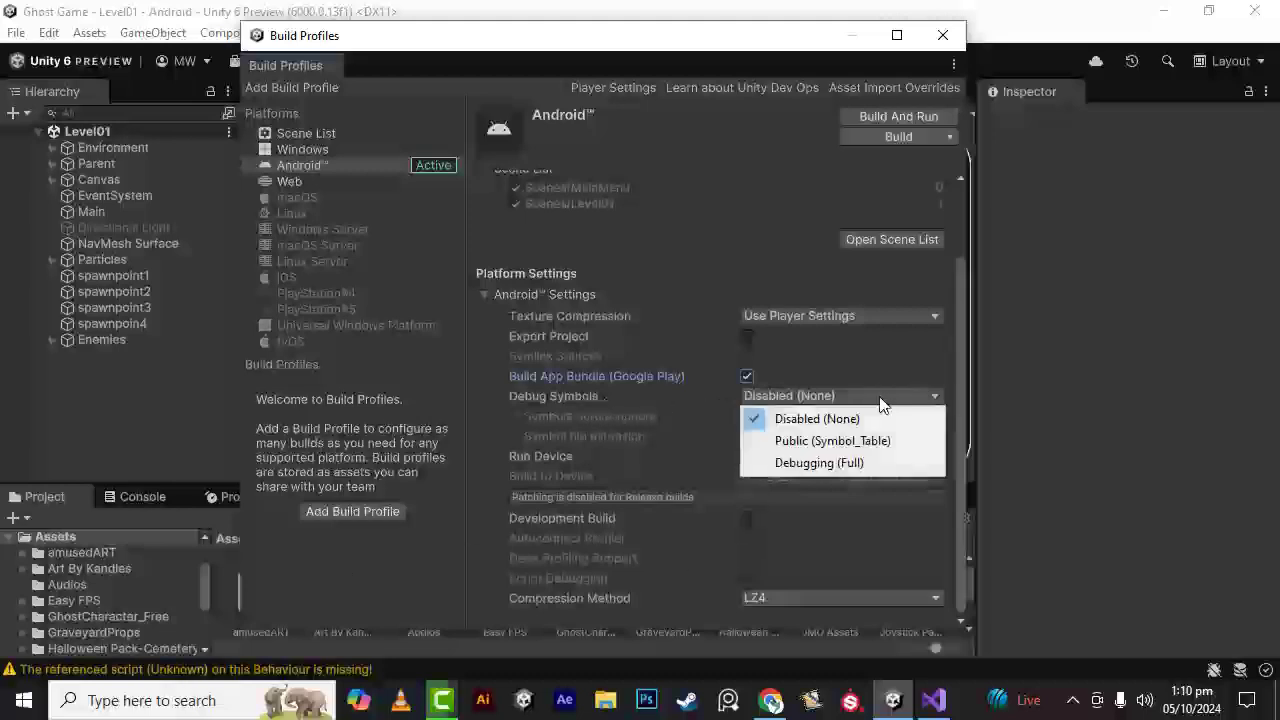
click(870, 450)
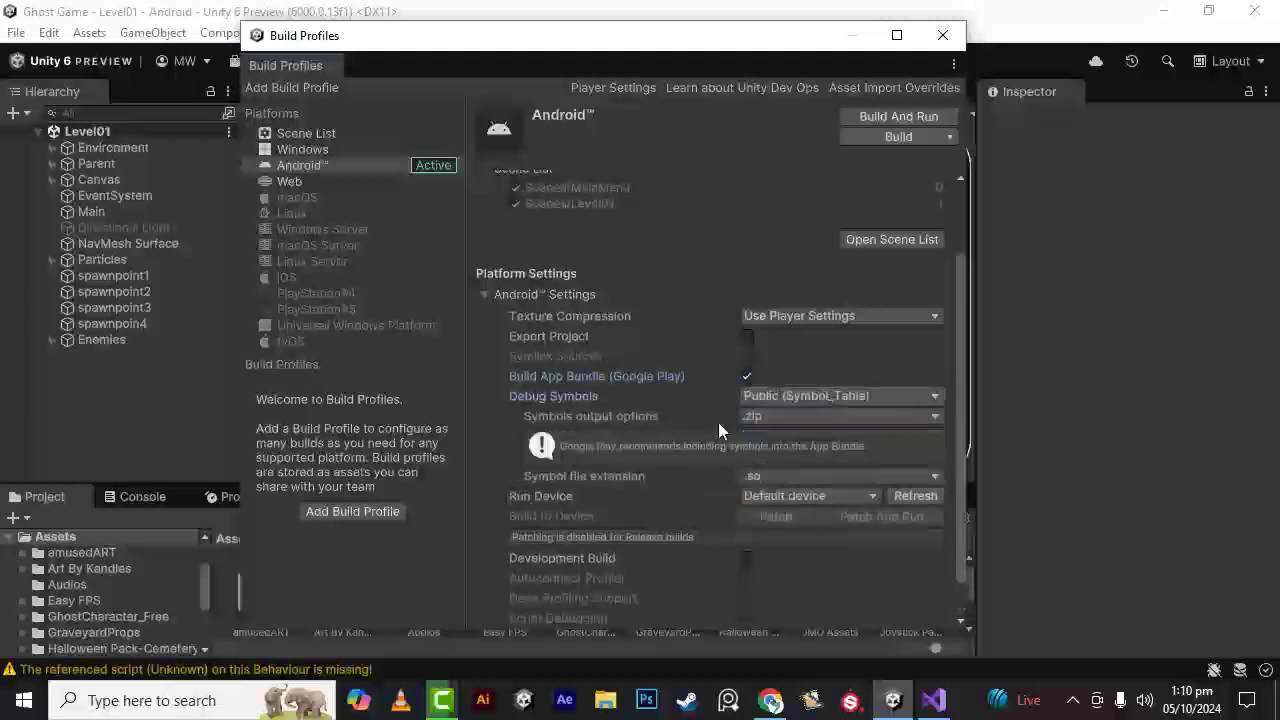
mouse_move(621, 421)
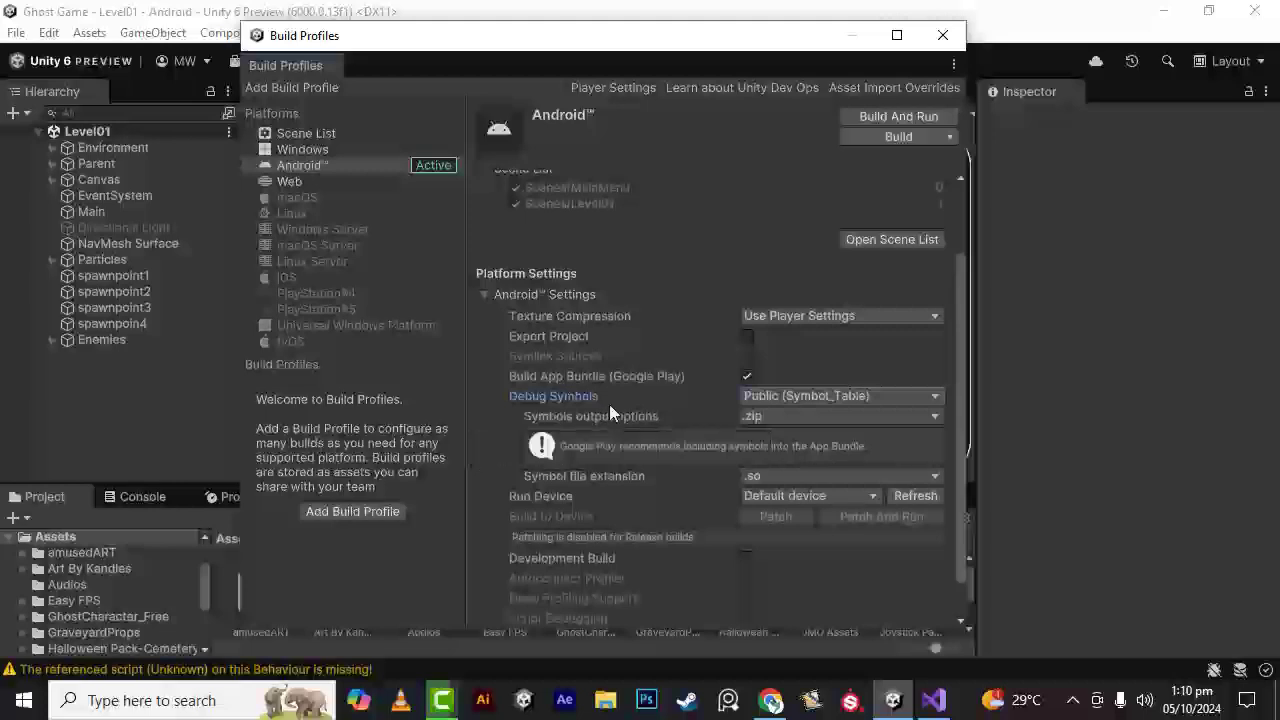
mouse_move(657, 471)
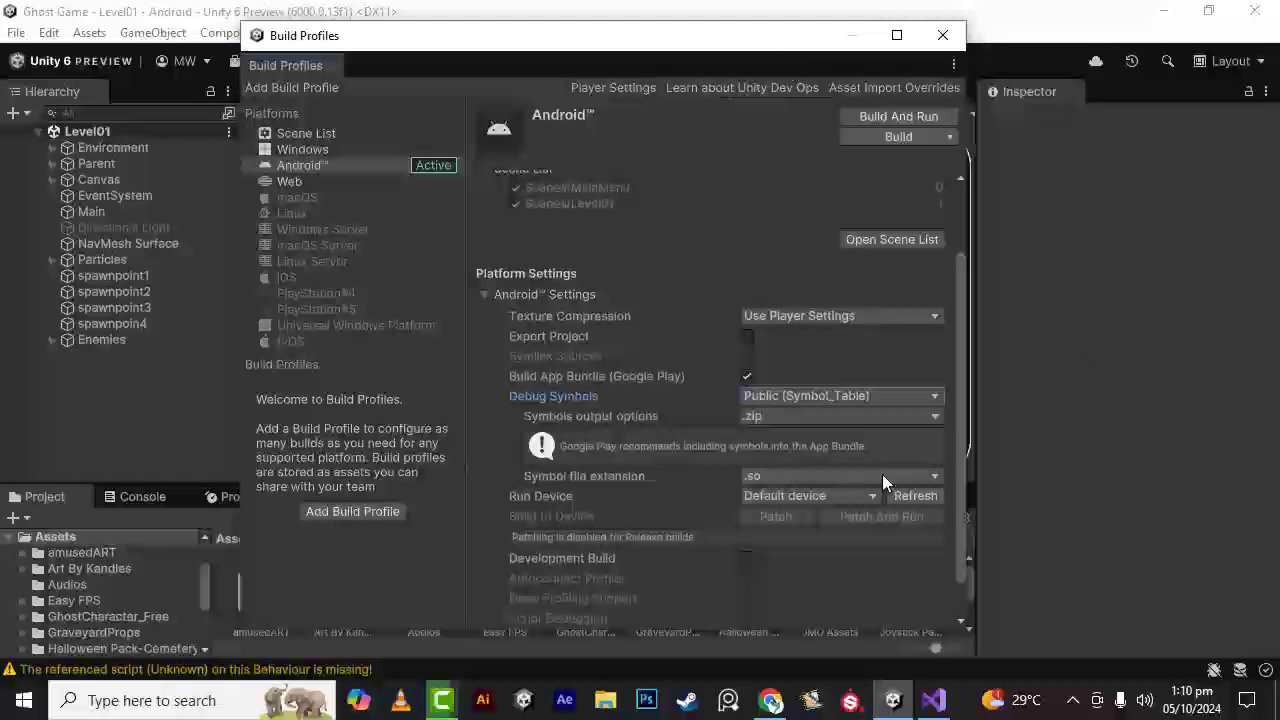
Set Run Device to All compatible devices, tick Development Build, and widen the window
scroll(882, 474, down, 1)
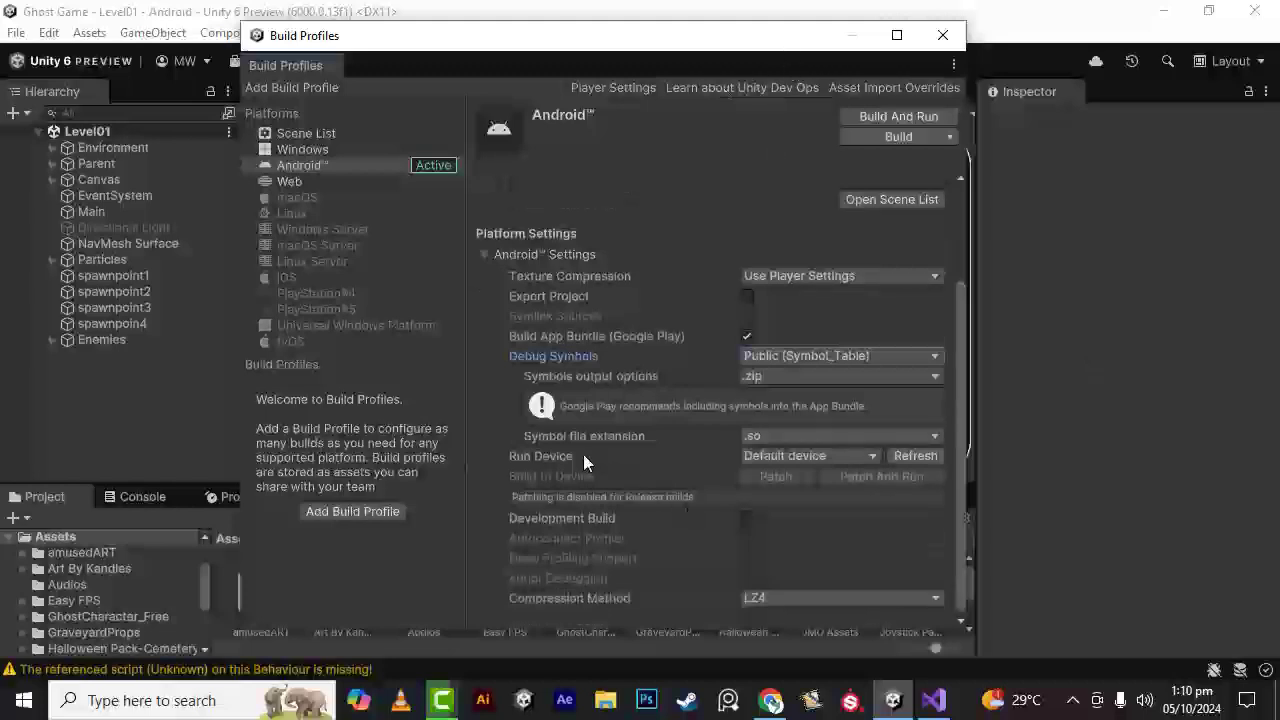
click(869, 456)
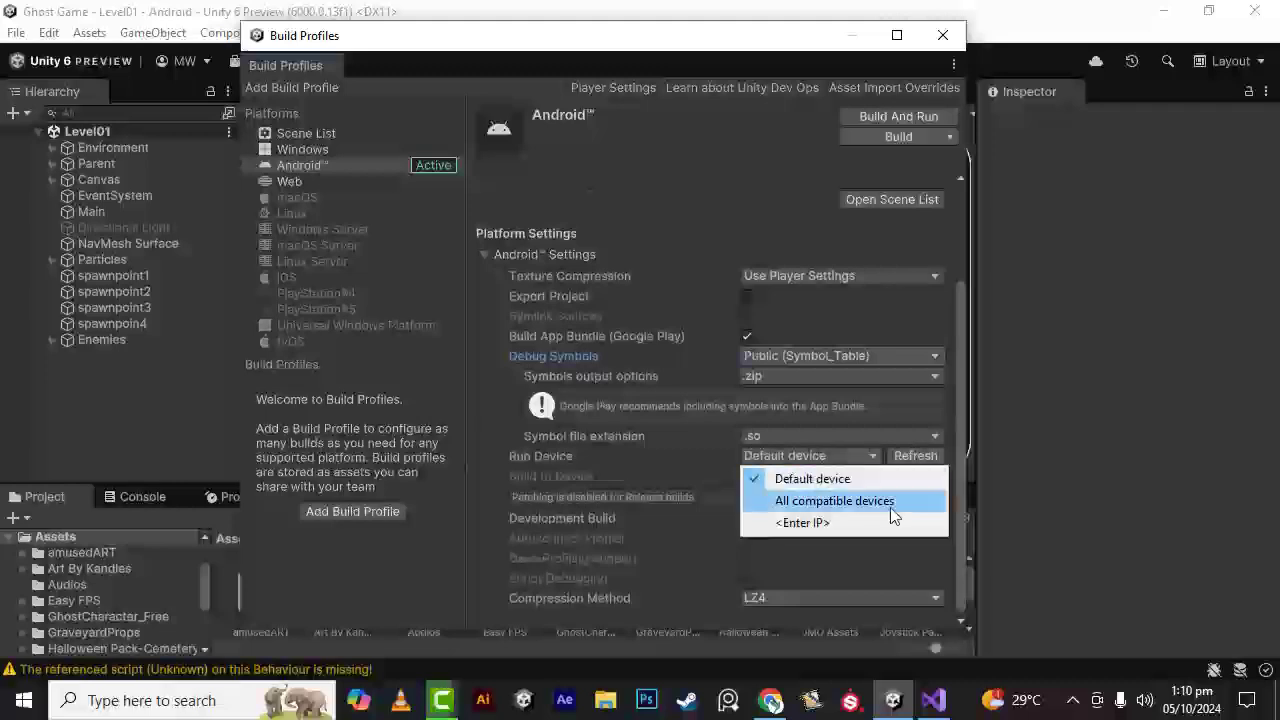
click(890, 501)
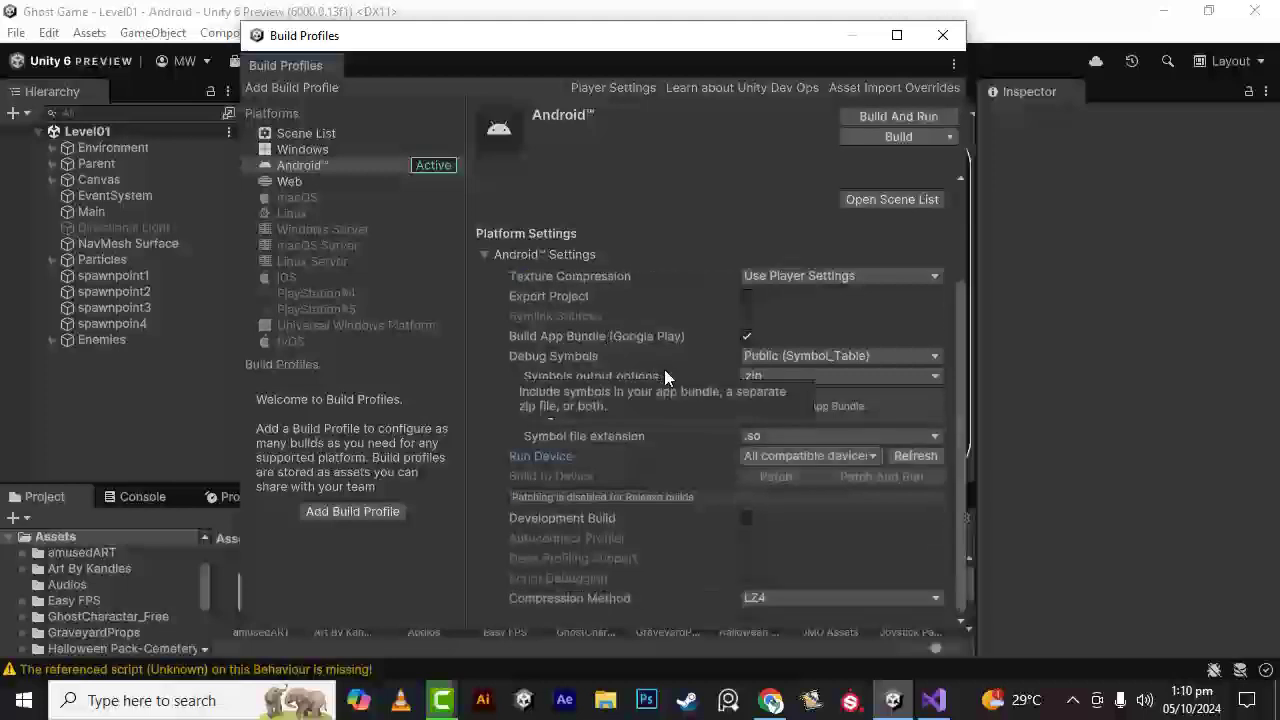
click(748, 516)
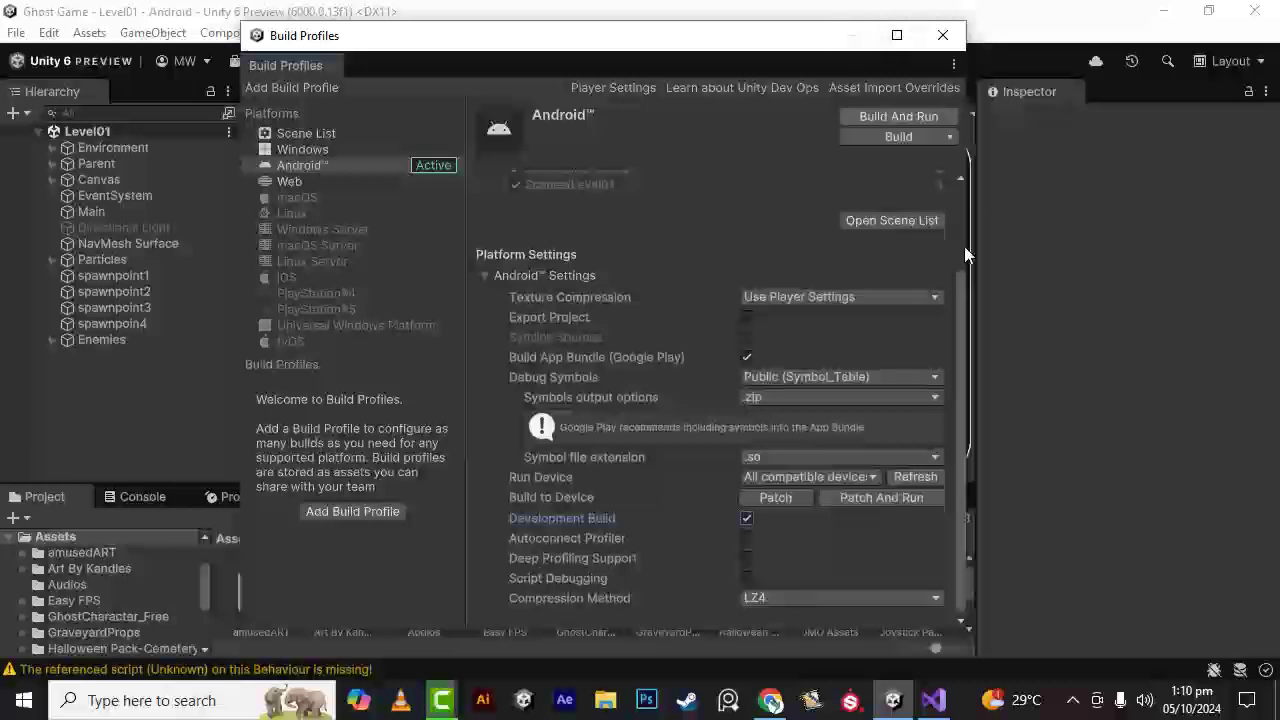
mouse_move(966, 257)
mouse_down()
mouse_move(1051, 257)
mouse_move(1033, 257)
mouse_up()
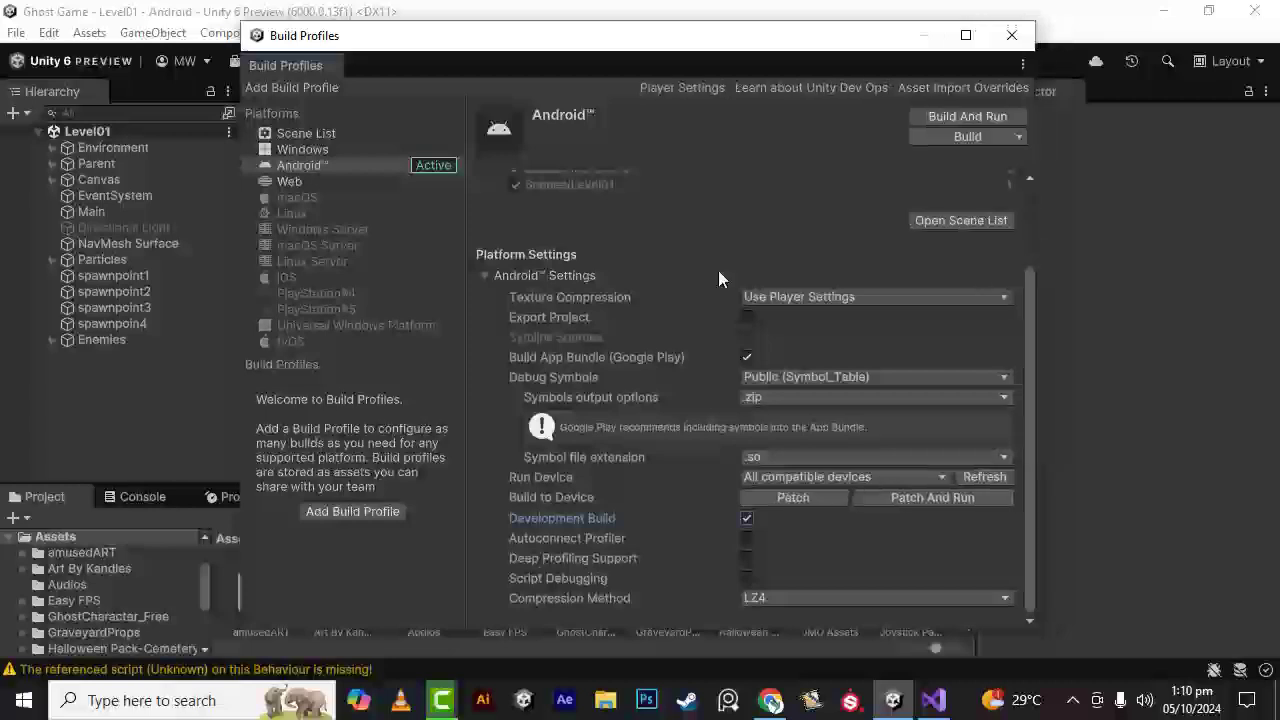
scroll(614, 580, up, 3)
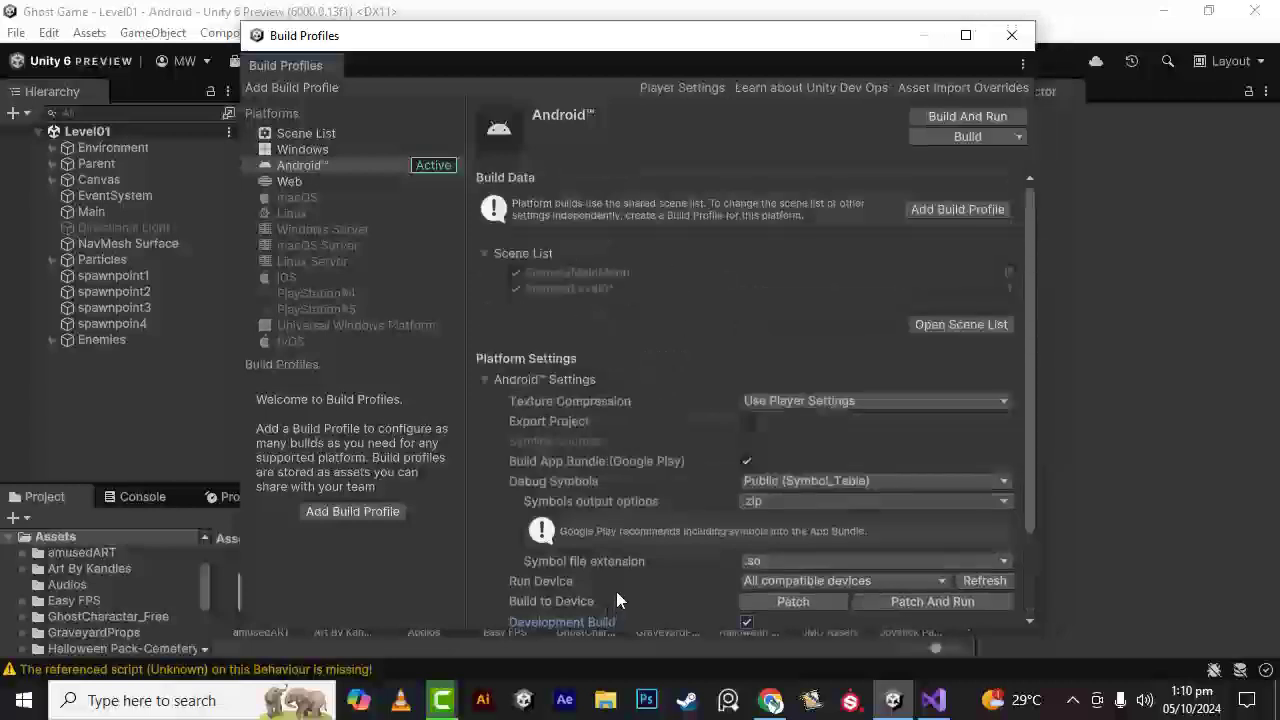
click(318, 166)
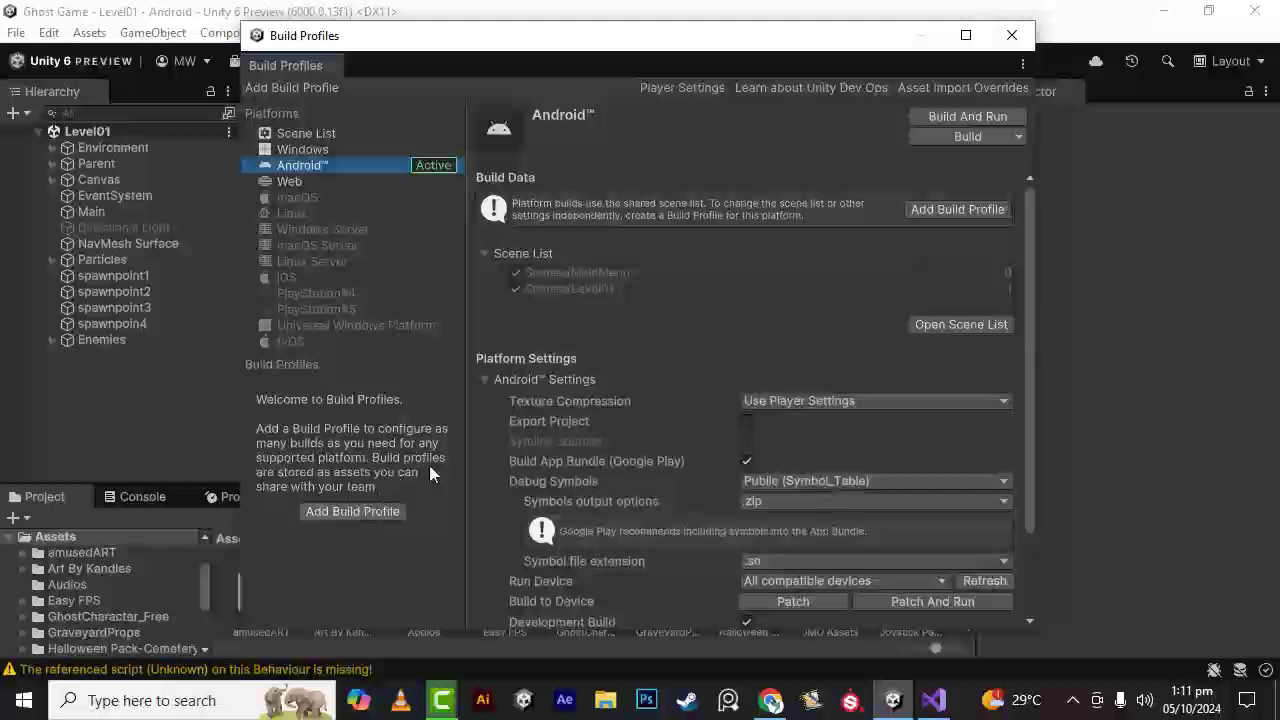
Close the Platform Browser without adding a profile, then go to Player Settings
click(379, 513)
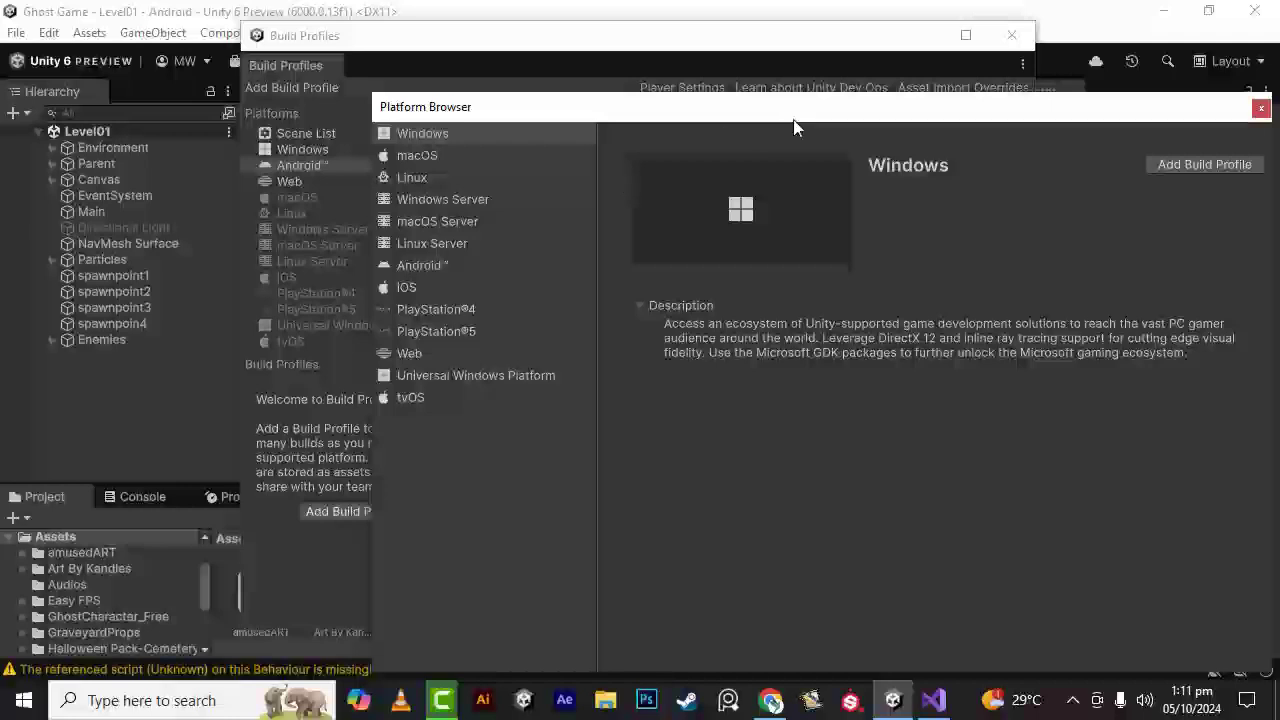
click(1264, 110)
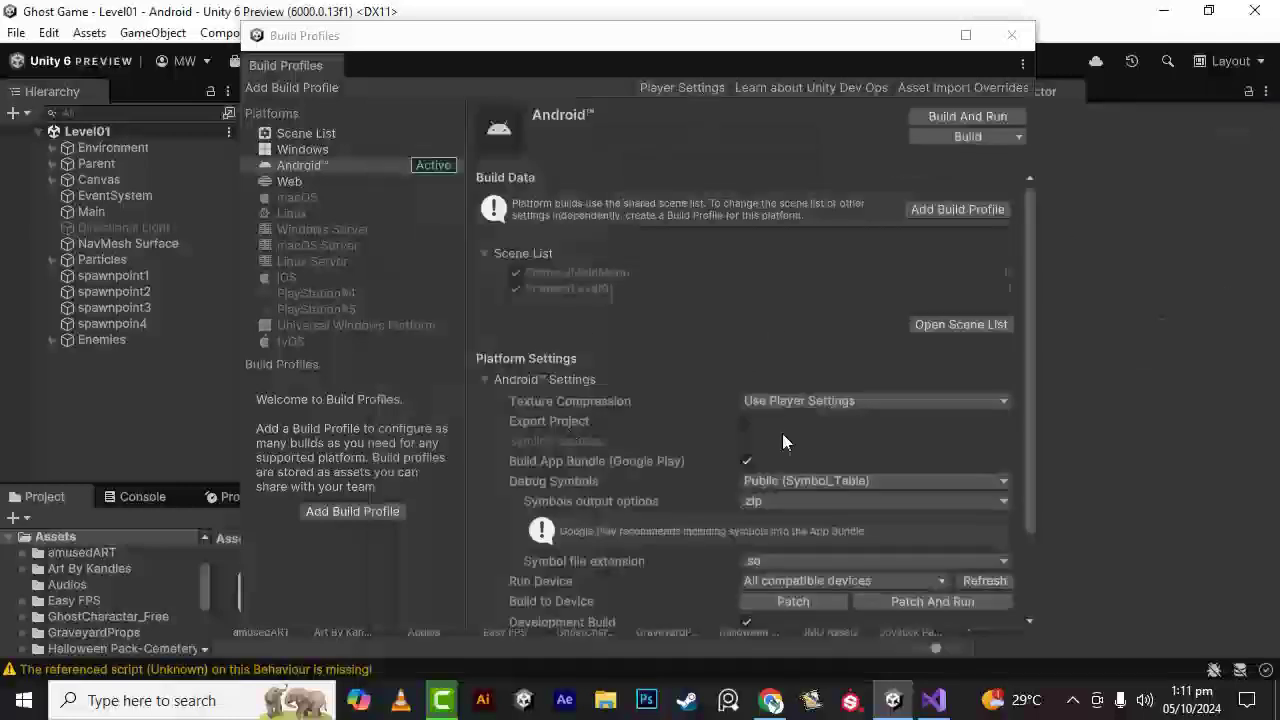
scroll(878, 441, down, 2)
scroll(878, 441, up, 2)
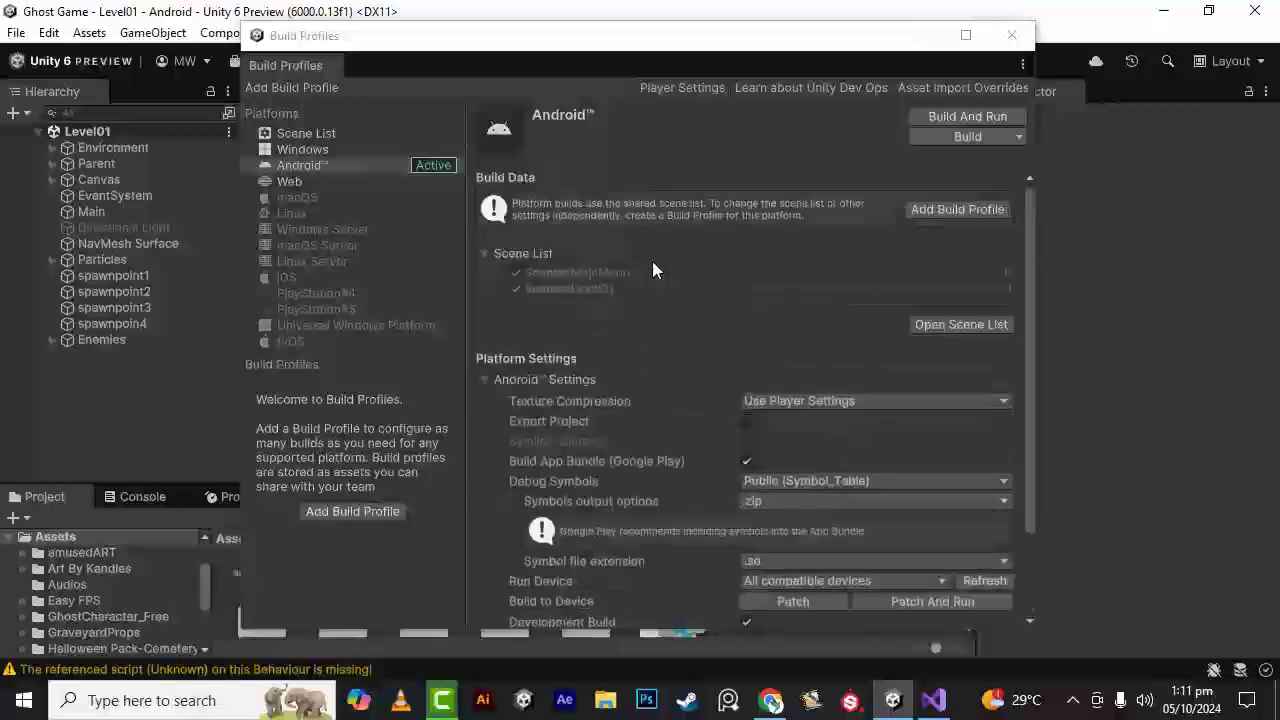
click(693, 86)
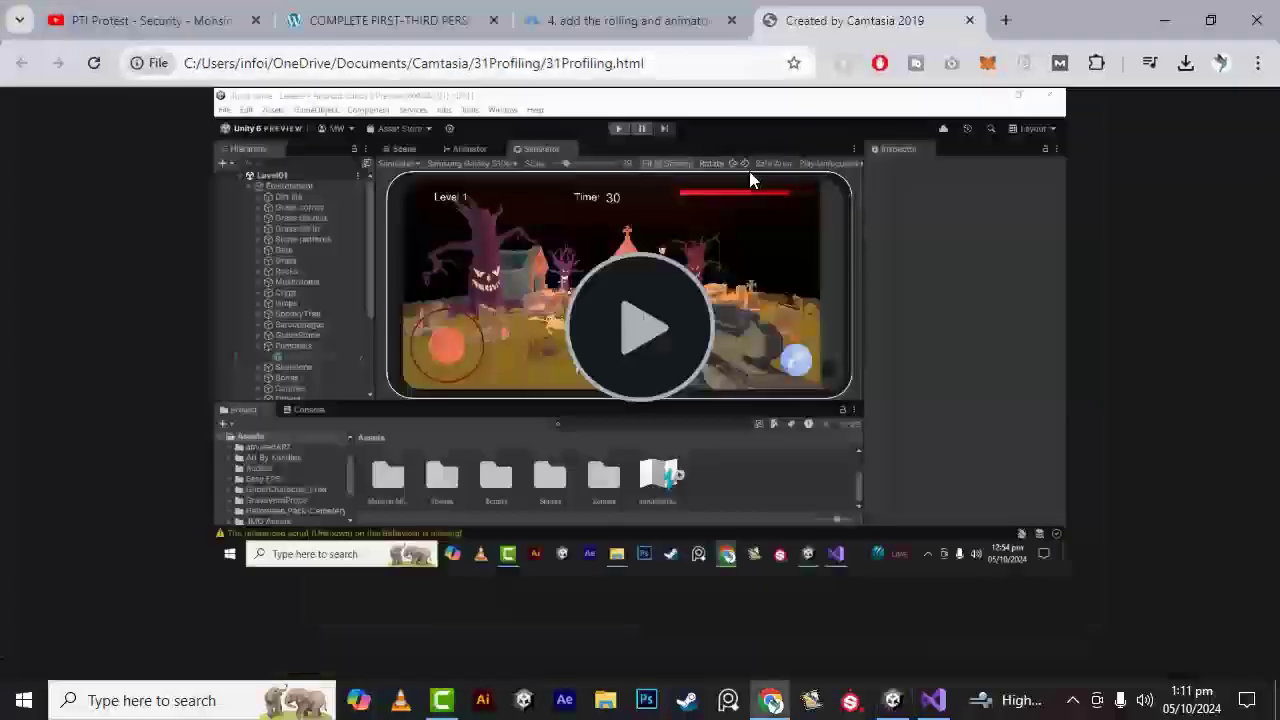
Replace the Company Name DefaultCompany with Incem in the Player settings
click(1164, 20)
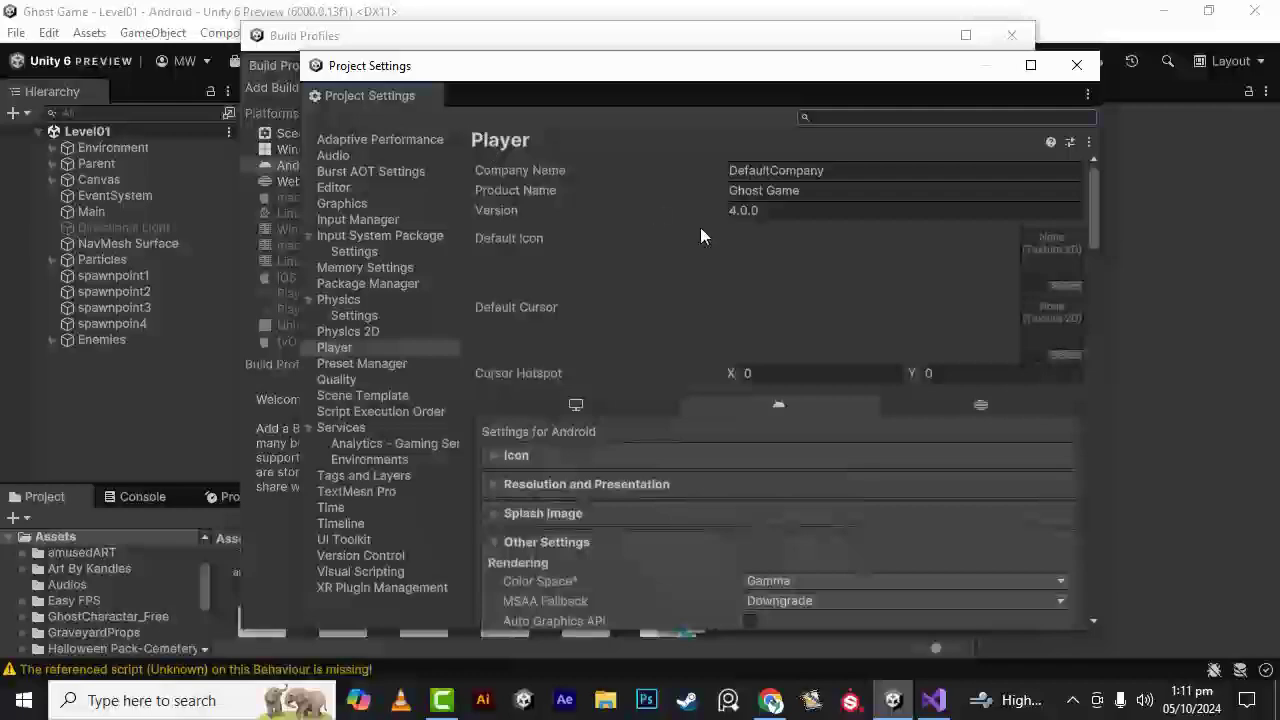
drag(777, 92, 791, 159)
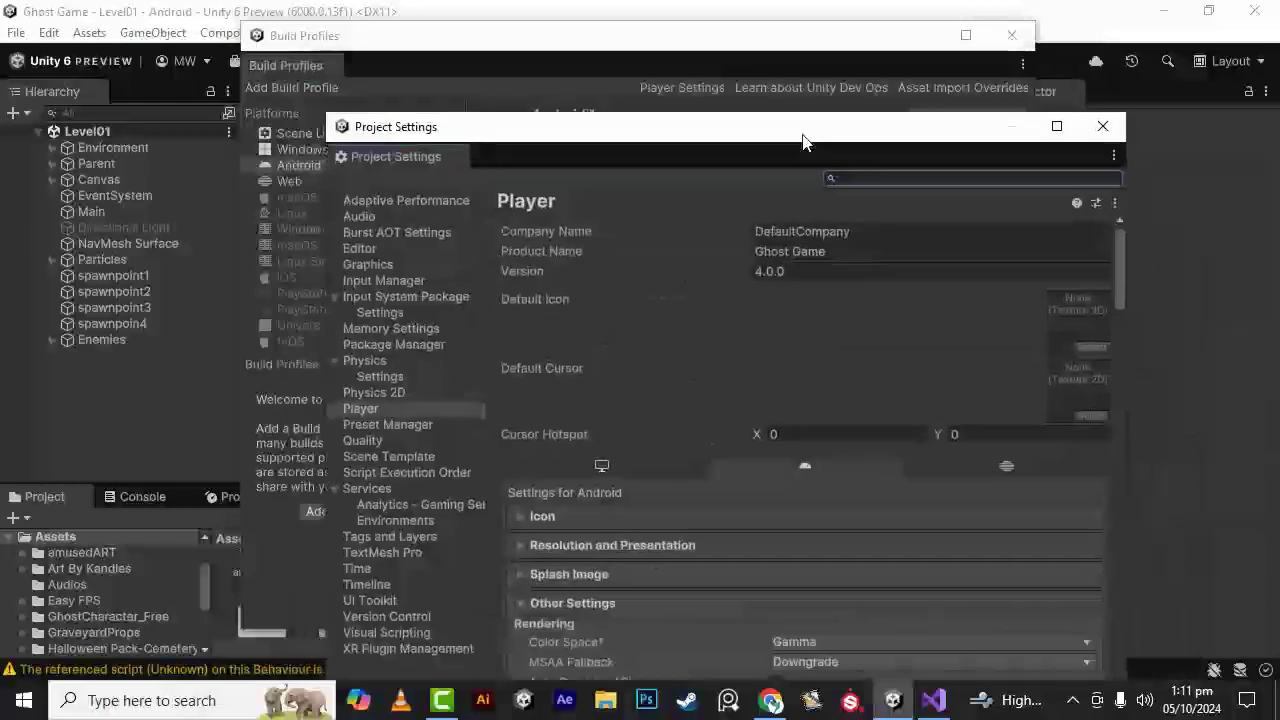
click(663, 236)
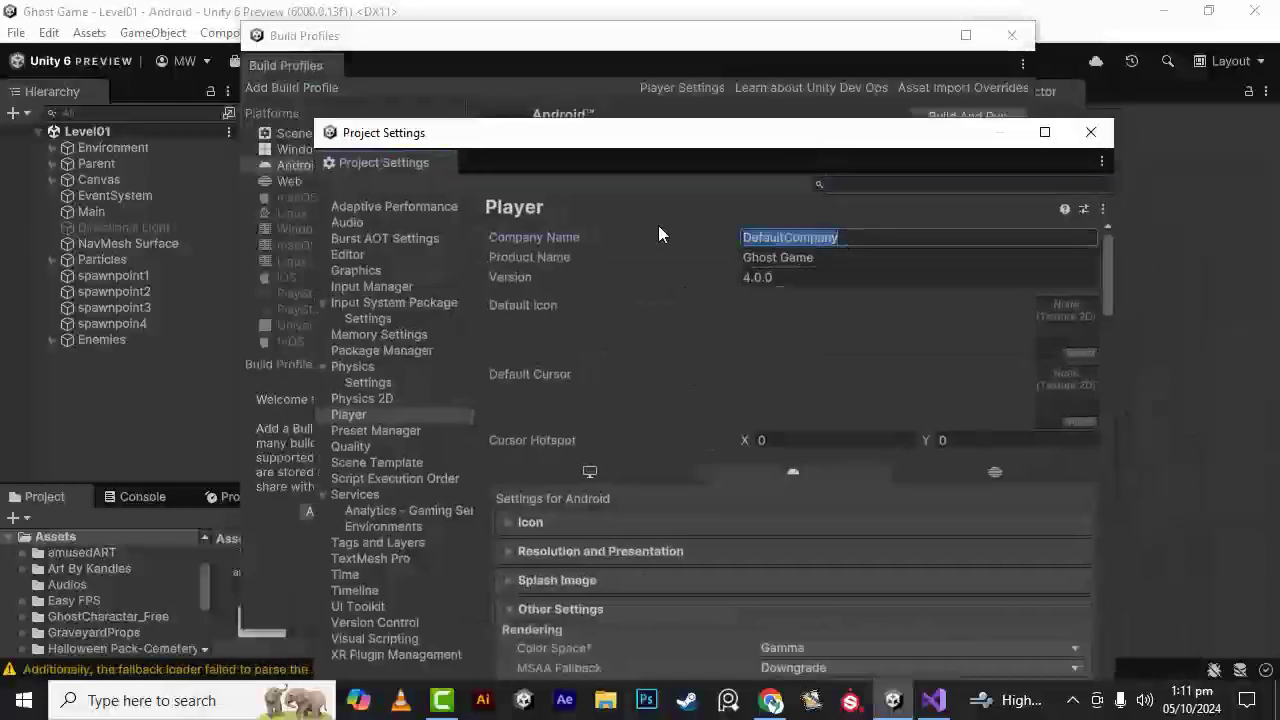
text(Ince)
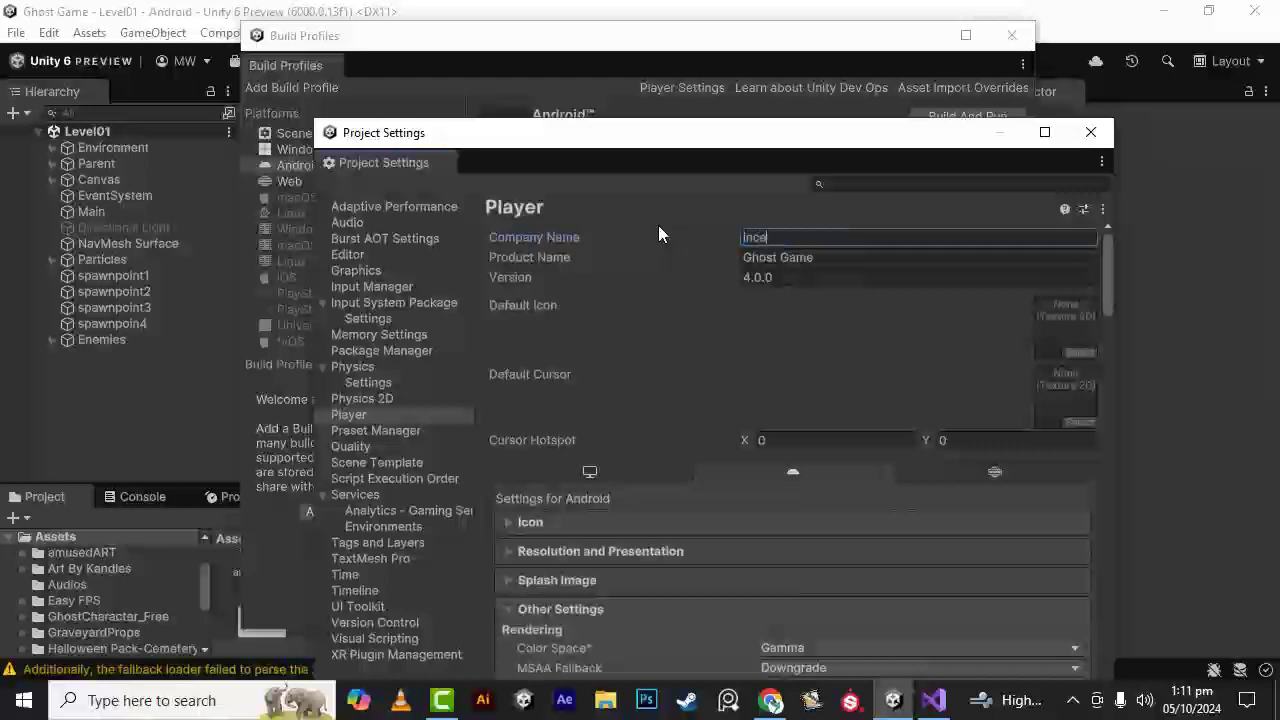
text(m)
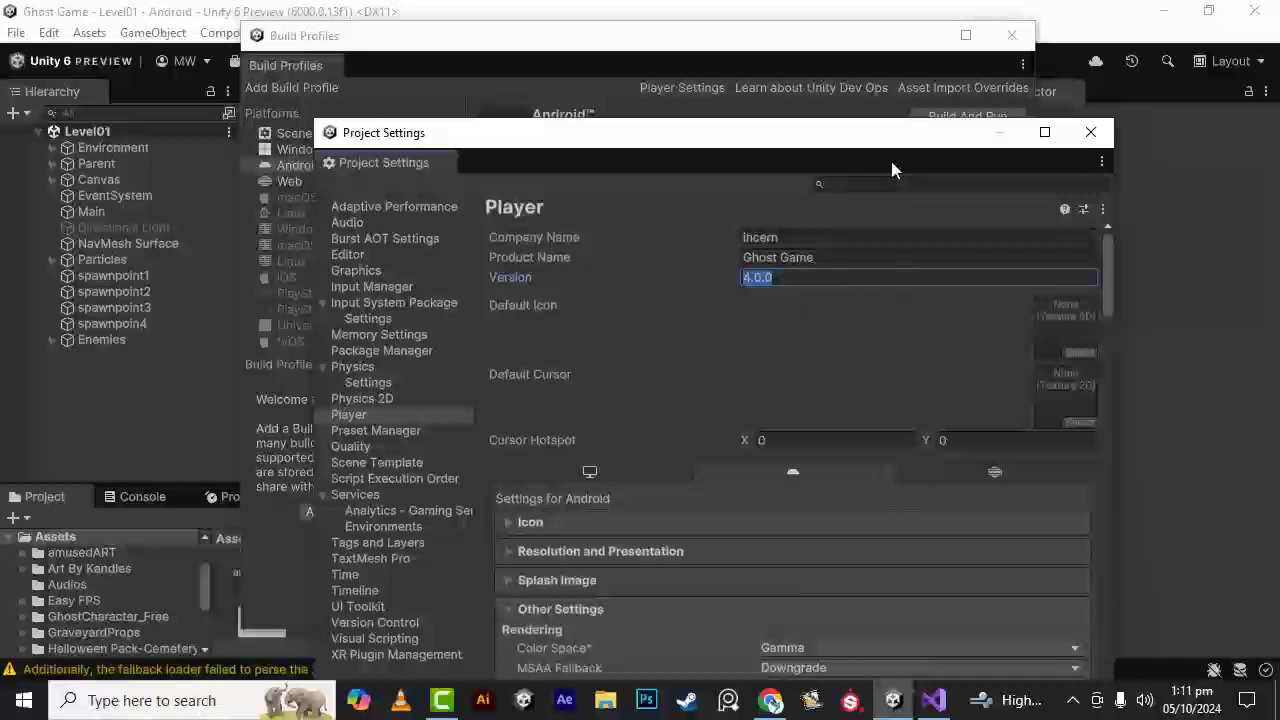
drag(892, 162, 809, 118)
click(712, 231)
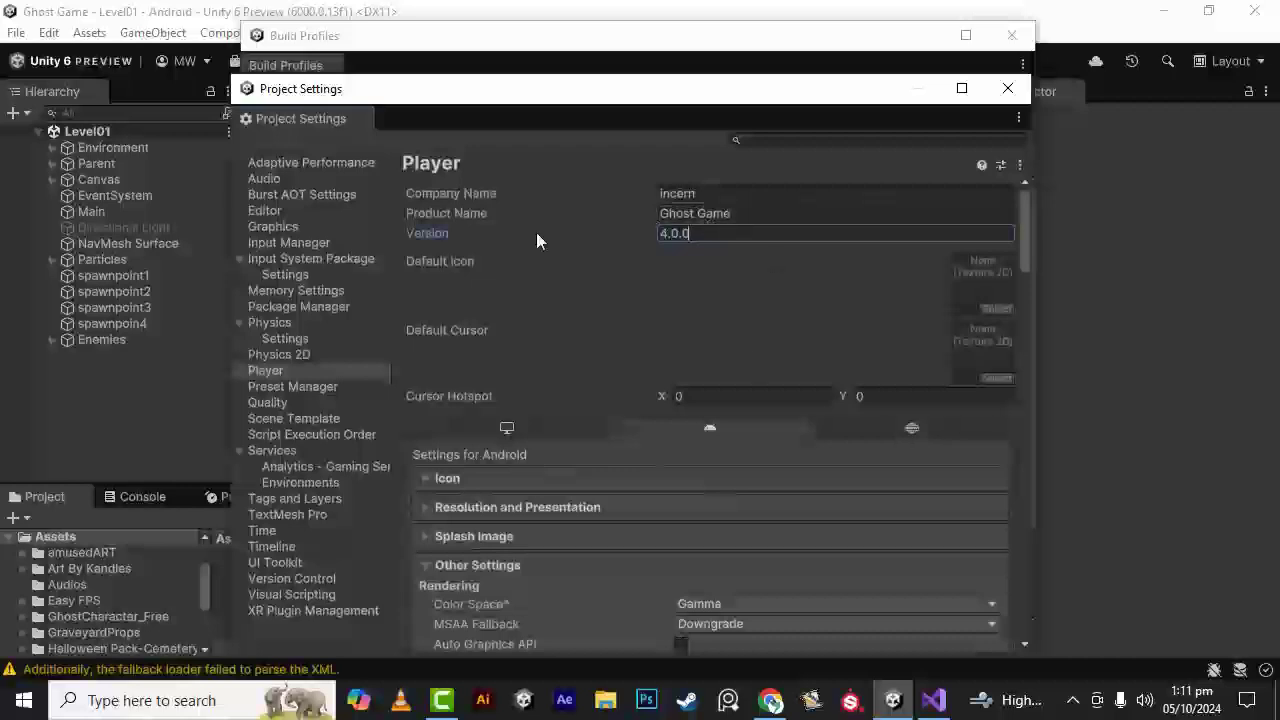
Assign the holoww texture from the Select Texture 2D picker as the Default Icon
click(741, 216)
drag(741, 216, 630, 214)
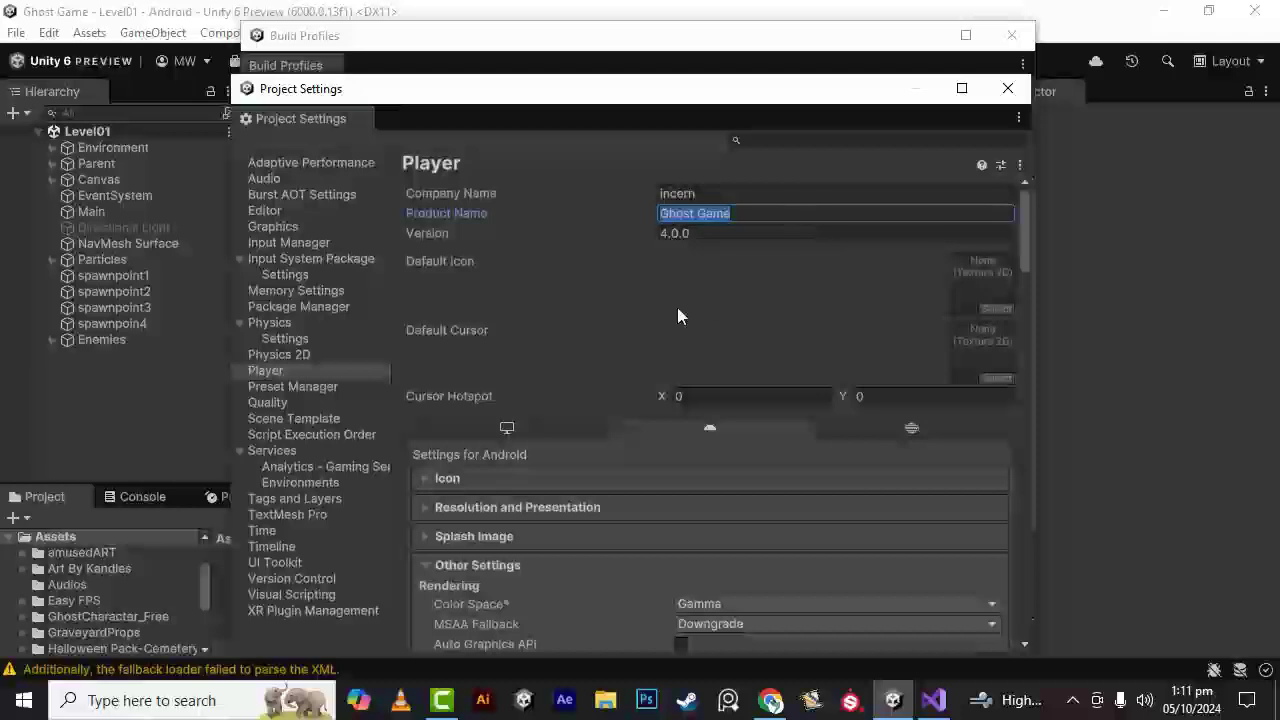
click(996, 309)
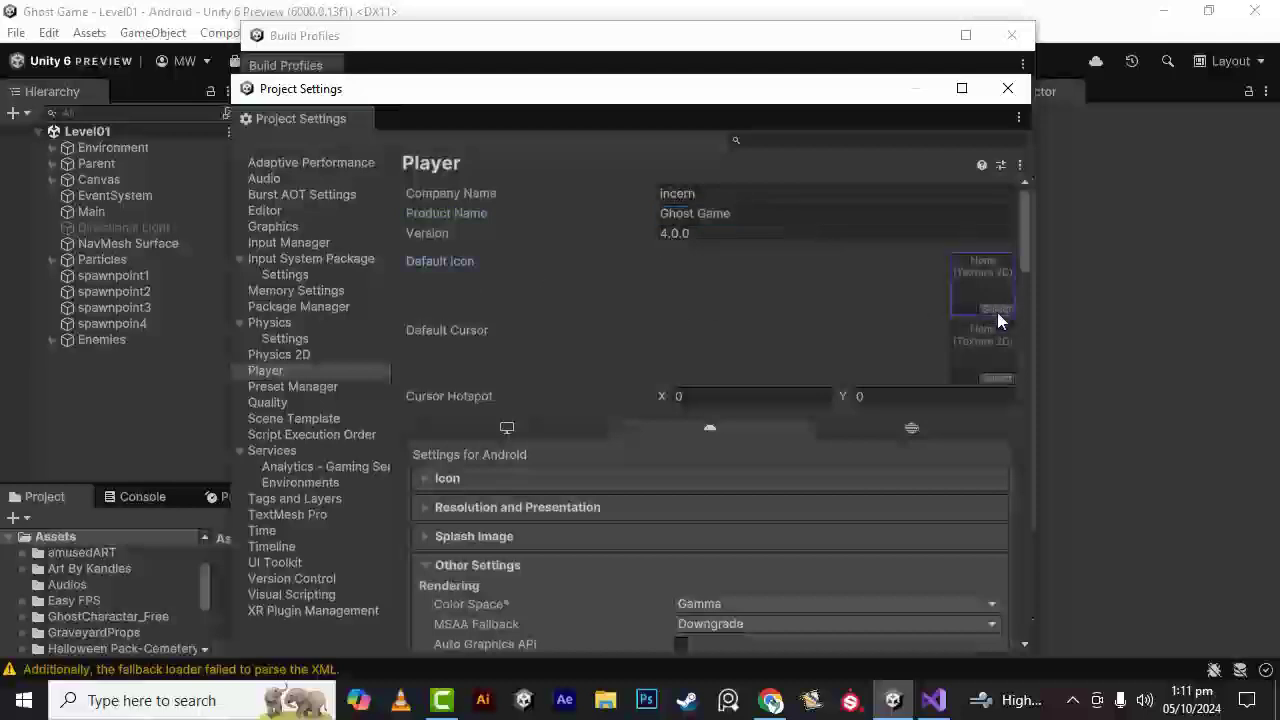
scroll(1048, 393, down, 3)
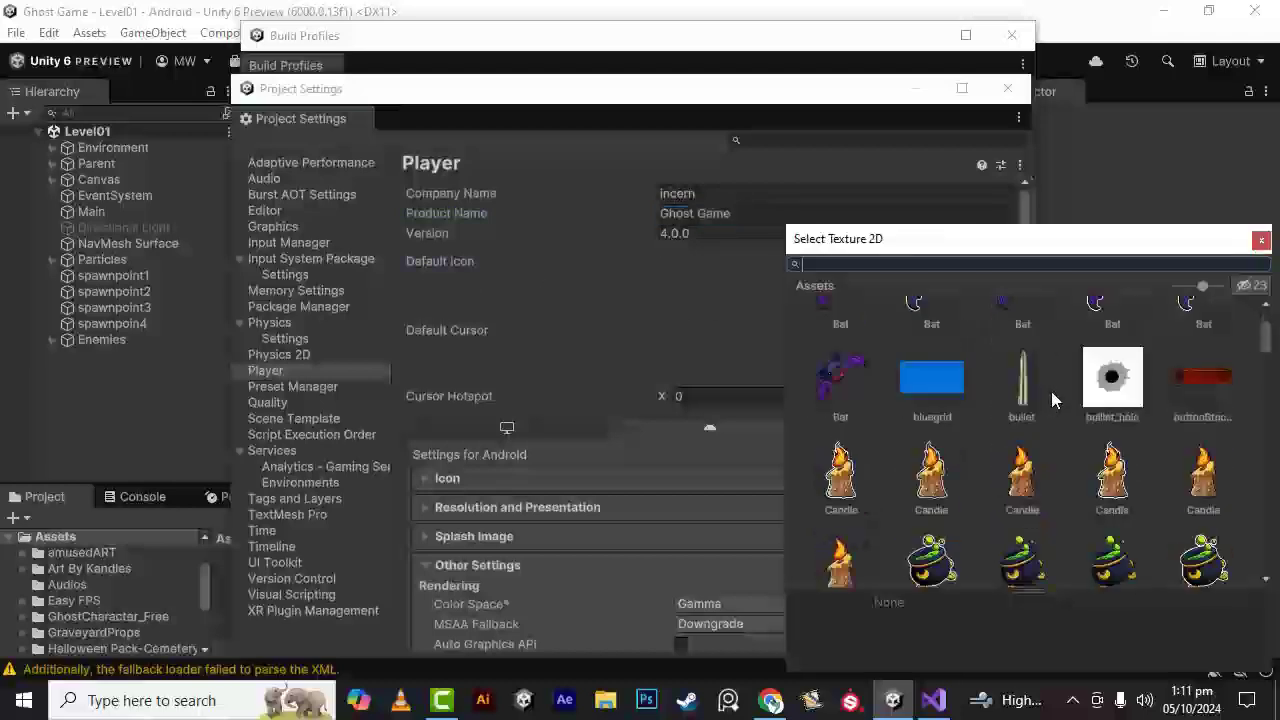
scroll(1052, 391, down, 3)
scroll(1052, 391, down, 1)
scroll(1053, 391, down, 3)
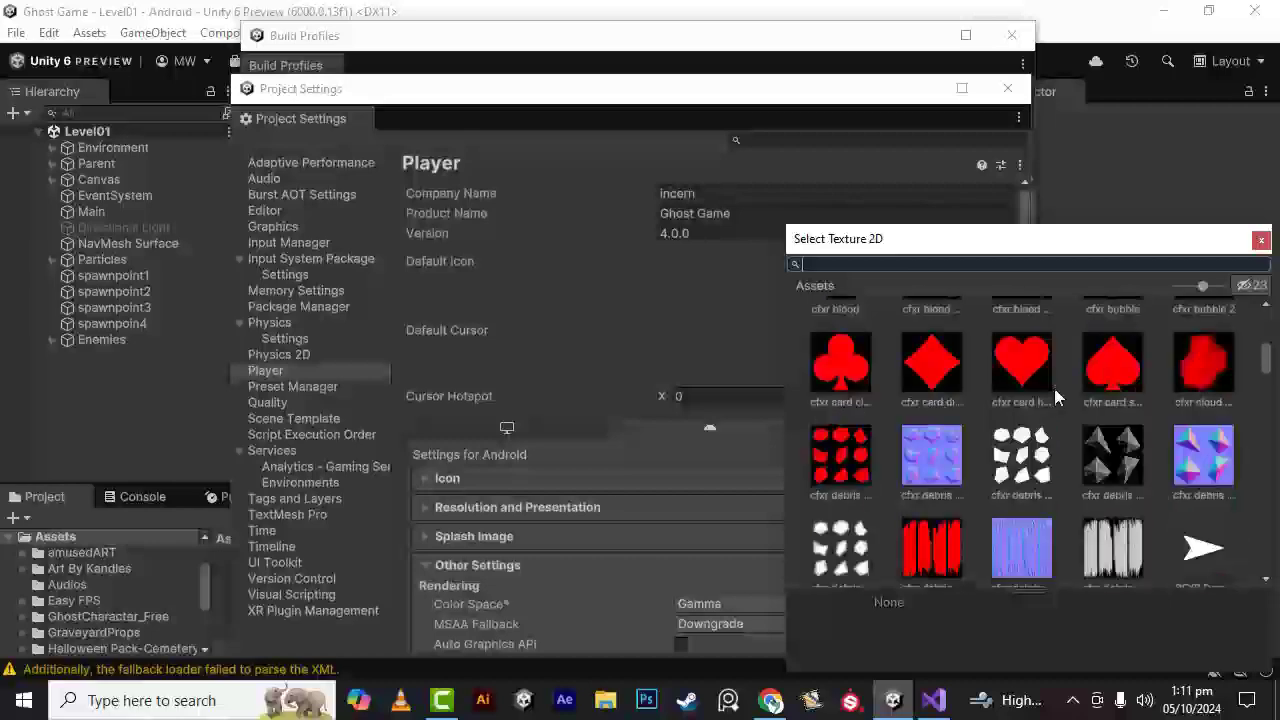
scroll(1054, 388, down, 3)
scroll(1054, 388, down, 3)
scroll(1051, 383, down, 3)
scroll(1052, 387, down, 3)
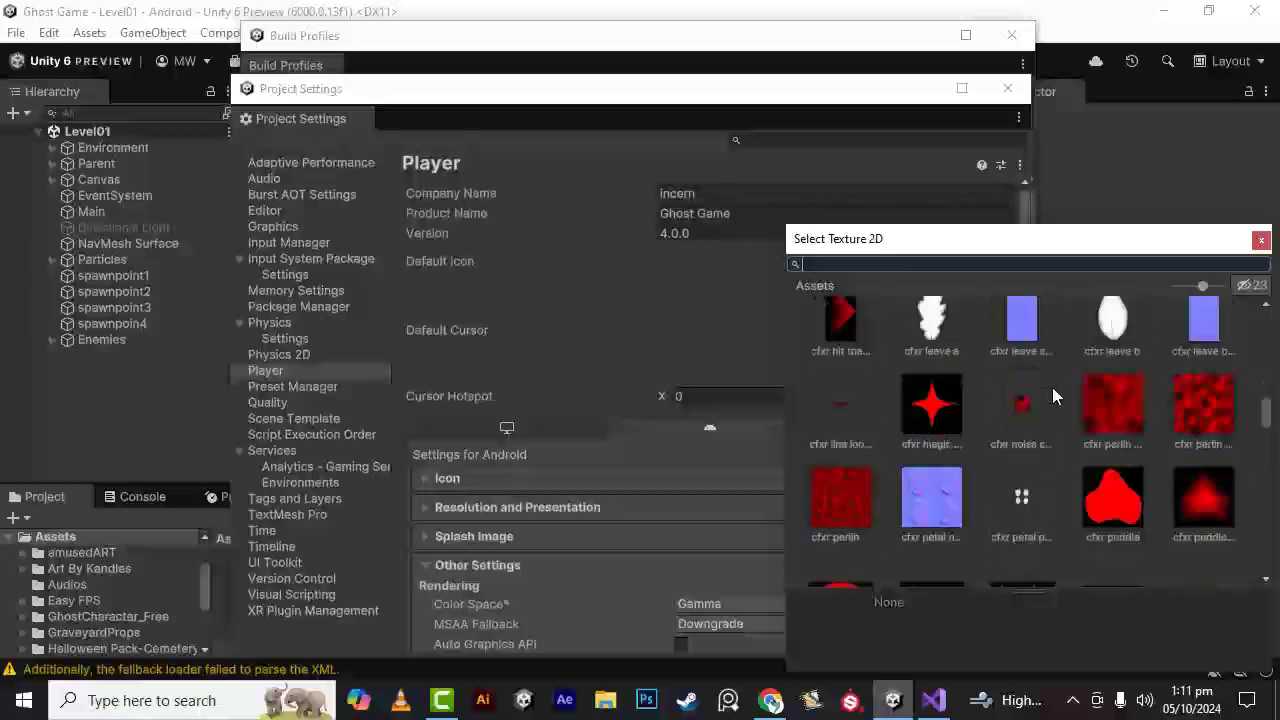
scroll(1052, 386, down, 3)
scroll(1051, 385, down, 3)
scroll(1049, 384, down, 3)
scroll(1049, 384, down, 3)
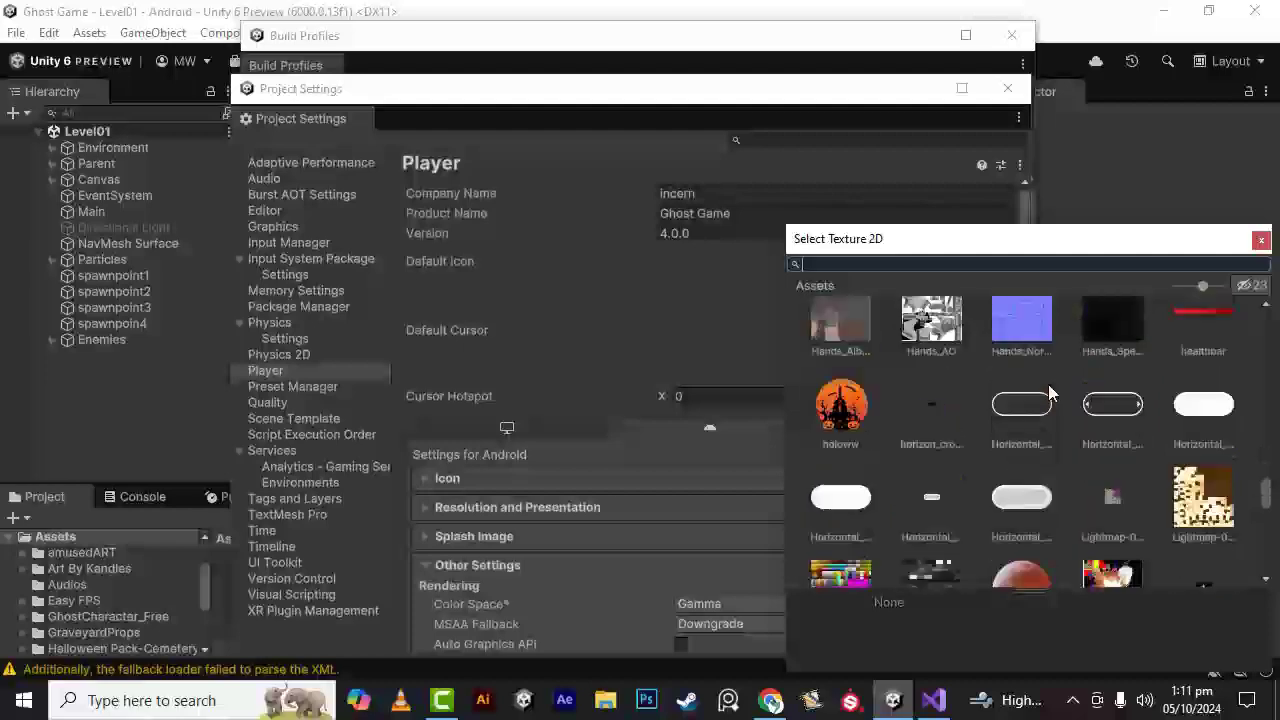
scroll(1049, 384, down, 3)
scroll(1049, 384, up, 1)
scroll(1048, 392, down, 3)
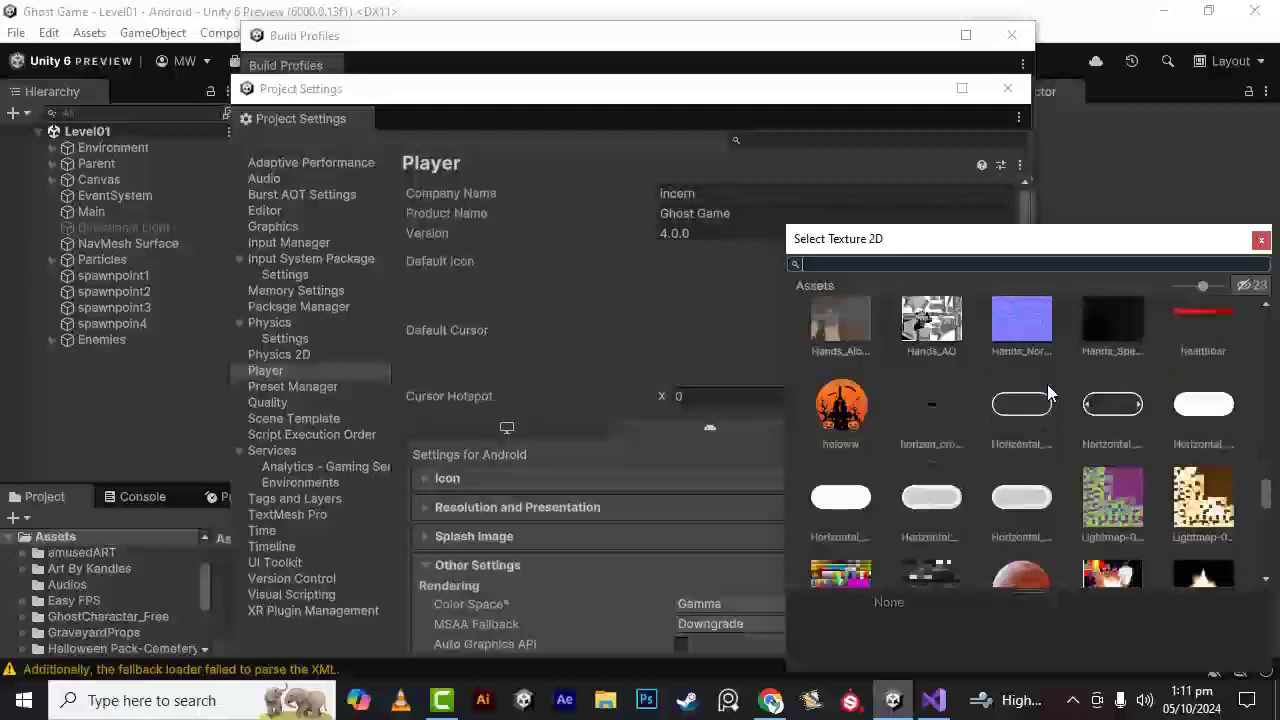
double_click(840, 405)
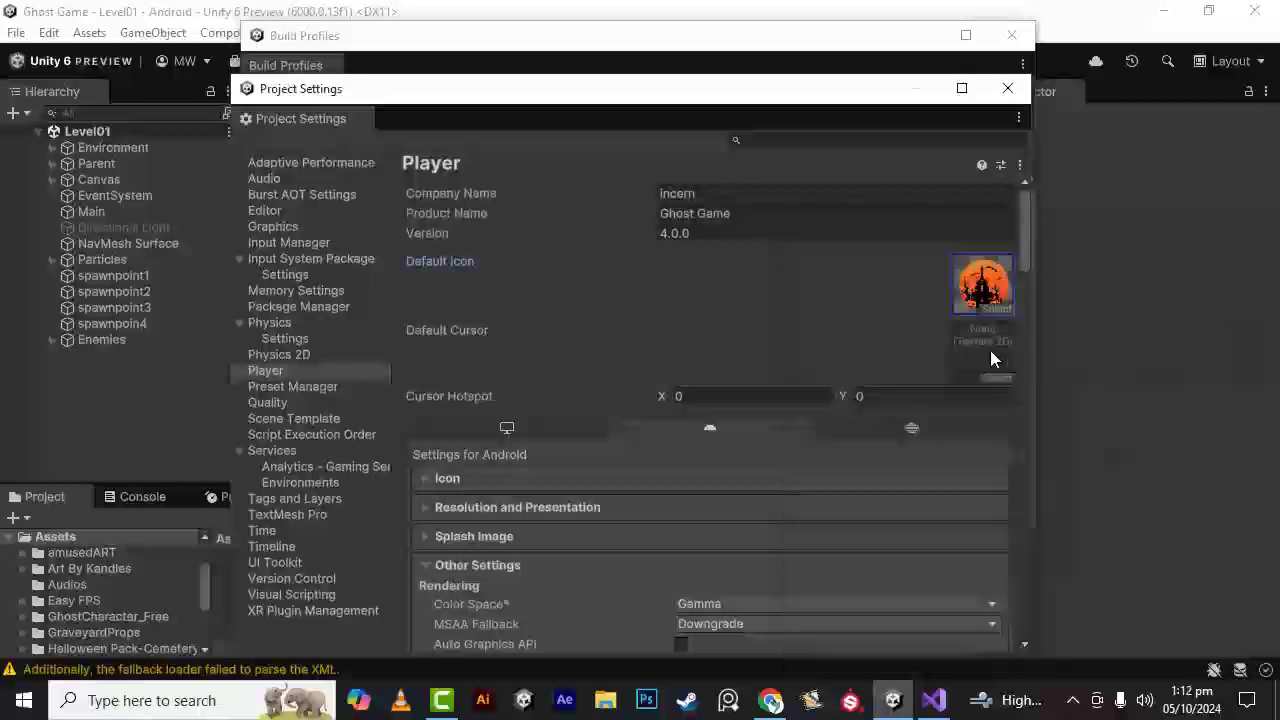
Expand the Android Icon section and its Adaptive icon slots
drag(871, 90, 872, 92)
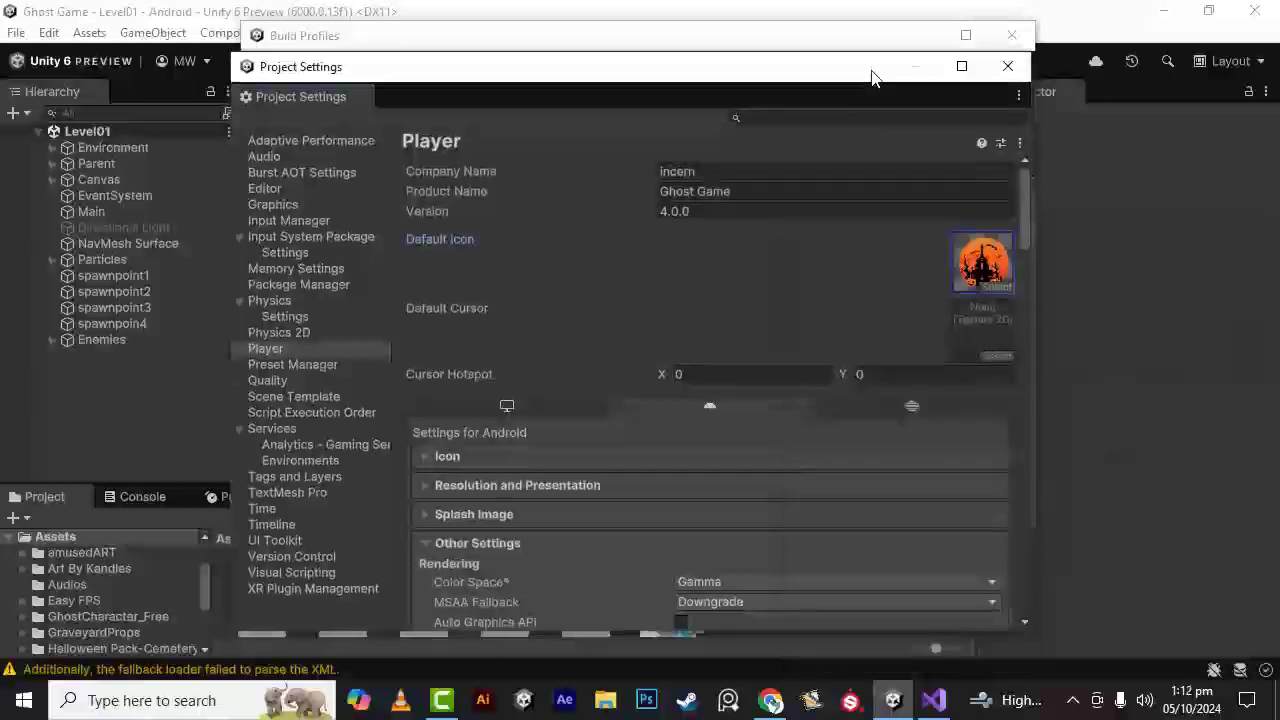
scroll(969, 303, down, 3)
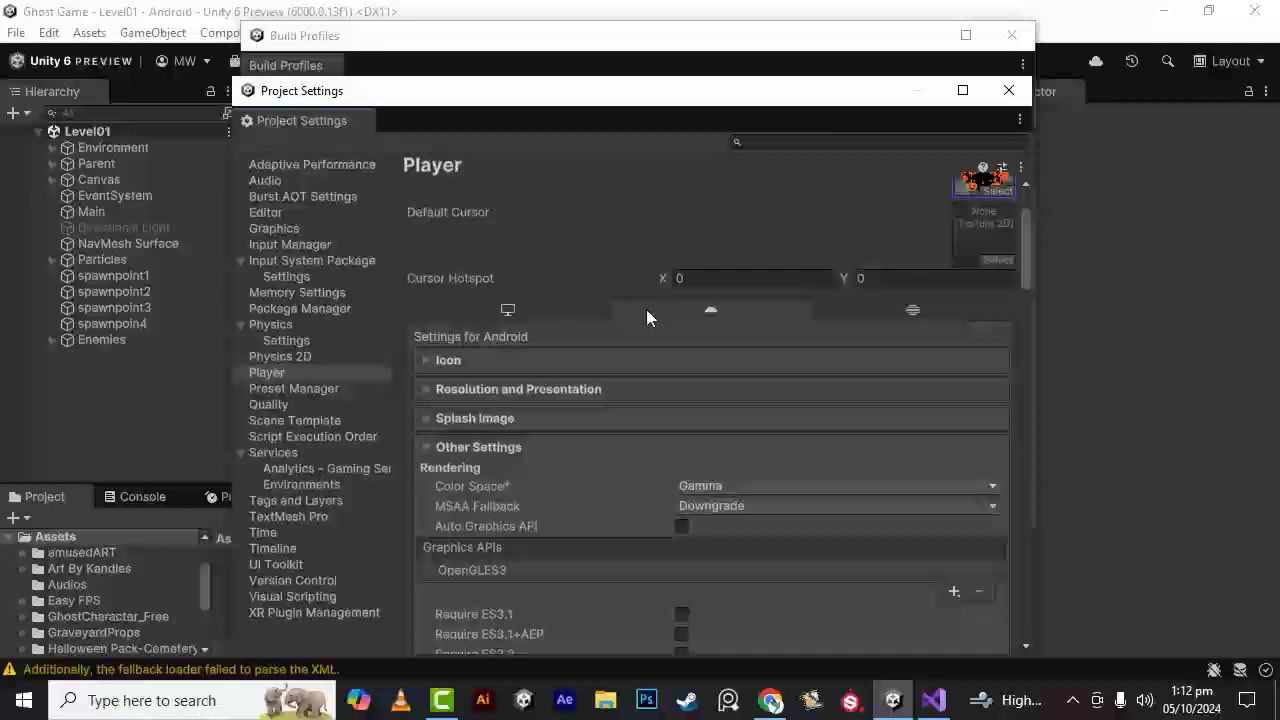
click(435, 366)
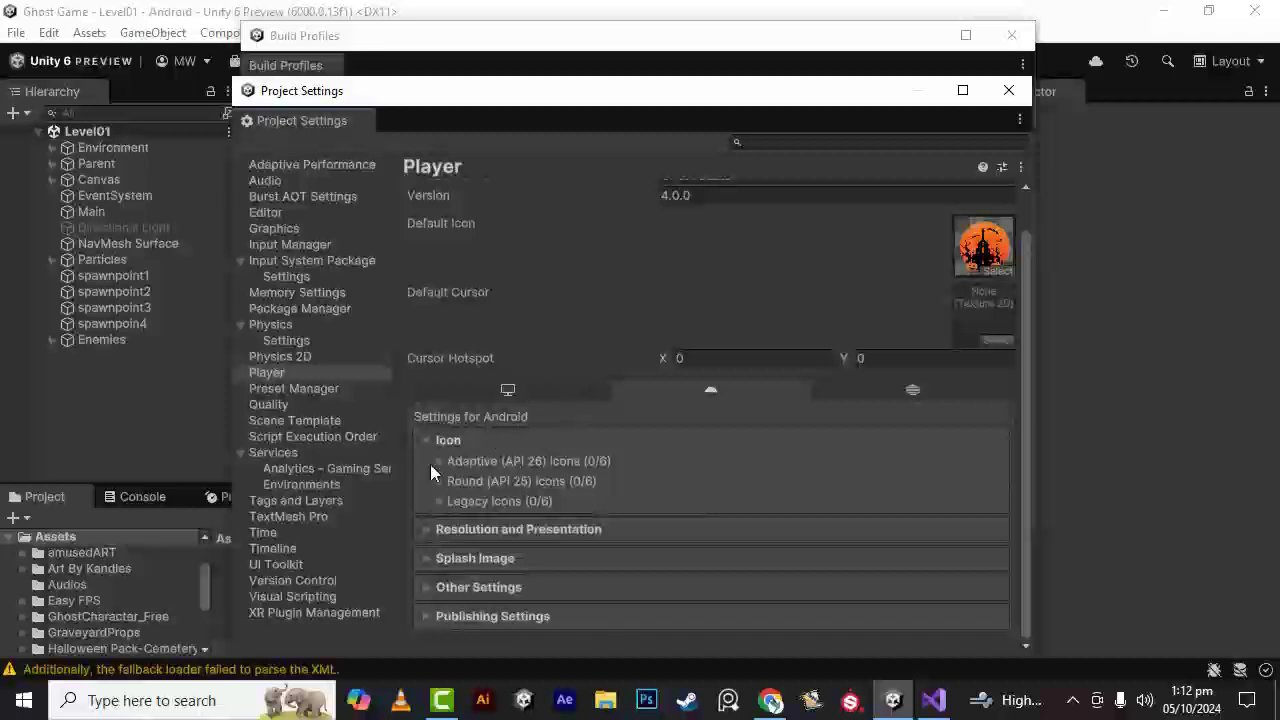
click(444, 465)
scroll(731, 336, down, 3)
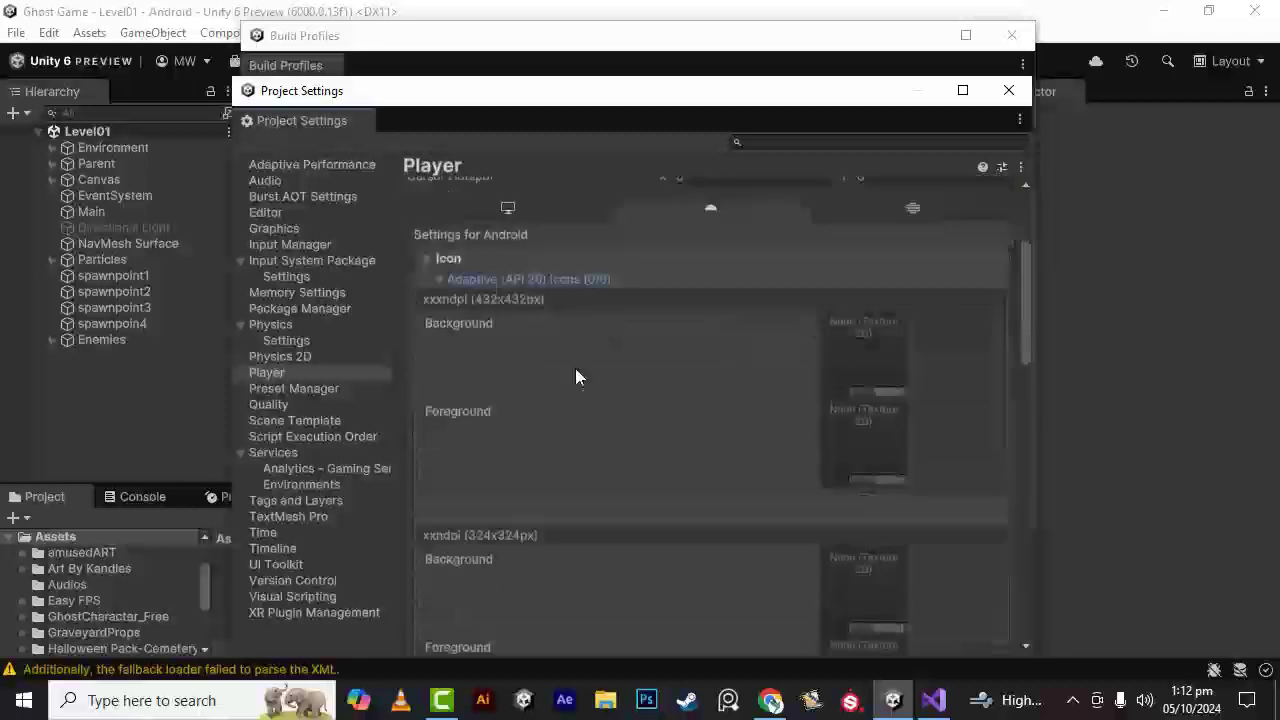
scroll(573, 362, down, 4)
scroll(650, 365, down, 4)
scroll(650, 365, down, 3)
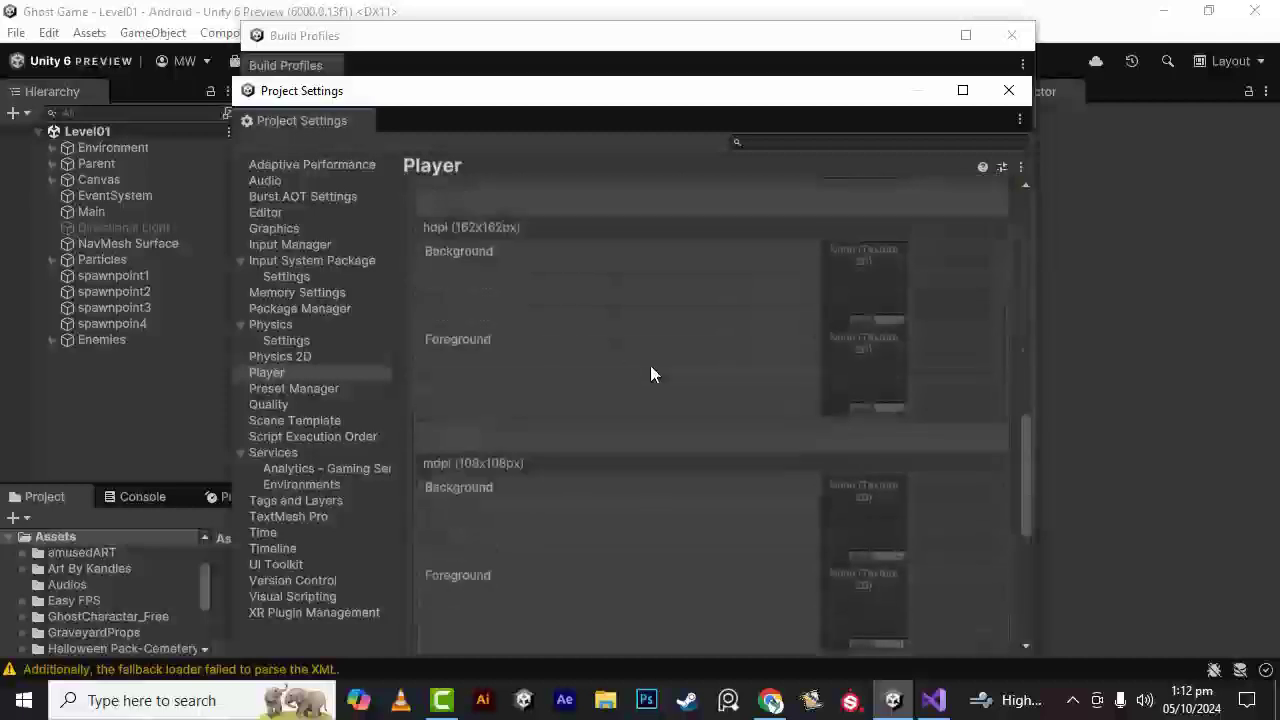
scroll(650, 365, down, 1)
scroll(650, 373, down, 2)
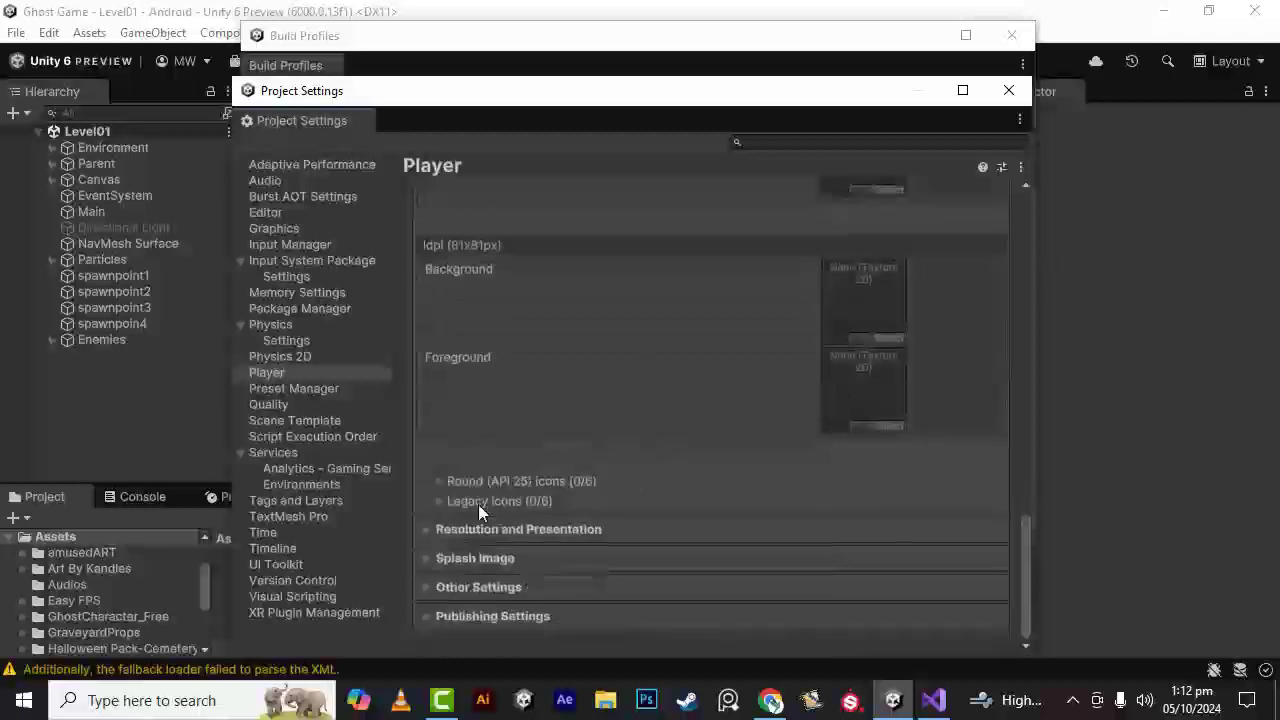
Expand Legacy Icons to review the xxhdpi through ldpi slots, then Resolution and Presentation
click(443, 501)
scroll(723, 404, down, 3)
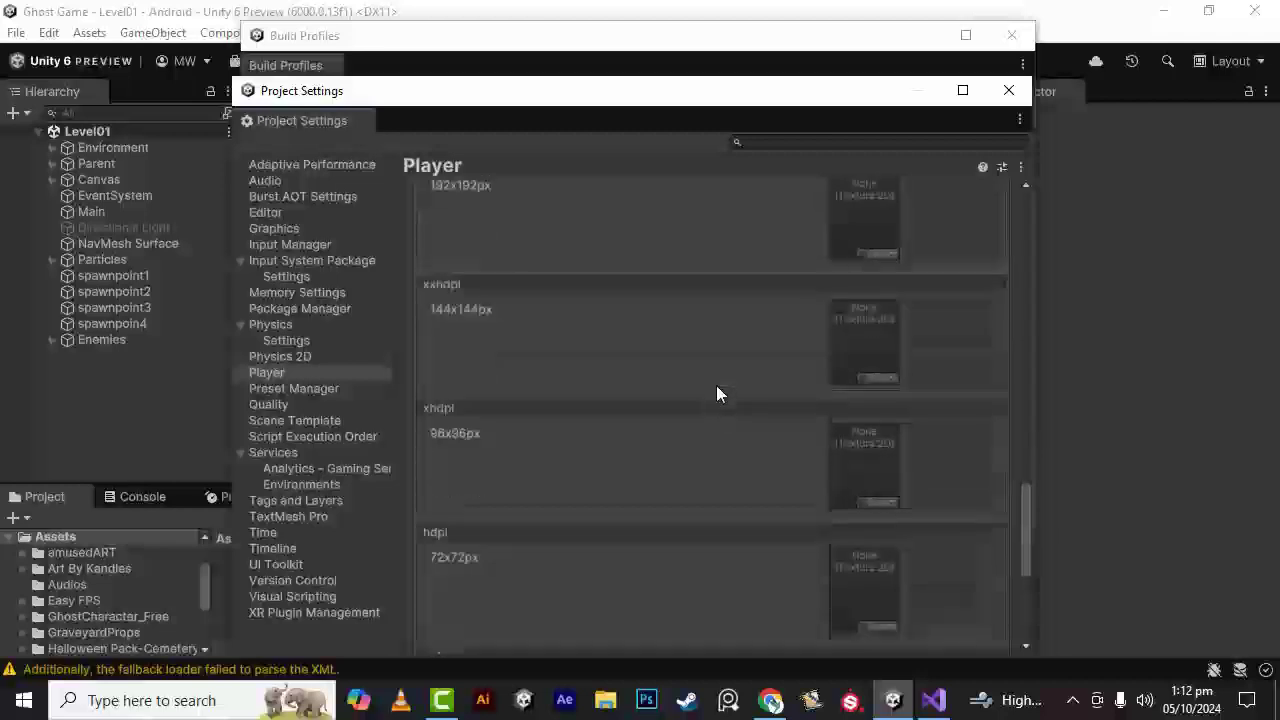
scroll(714, 388, down, 3)
scroll(712, 386, down, 3)
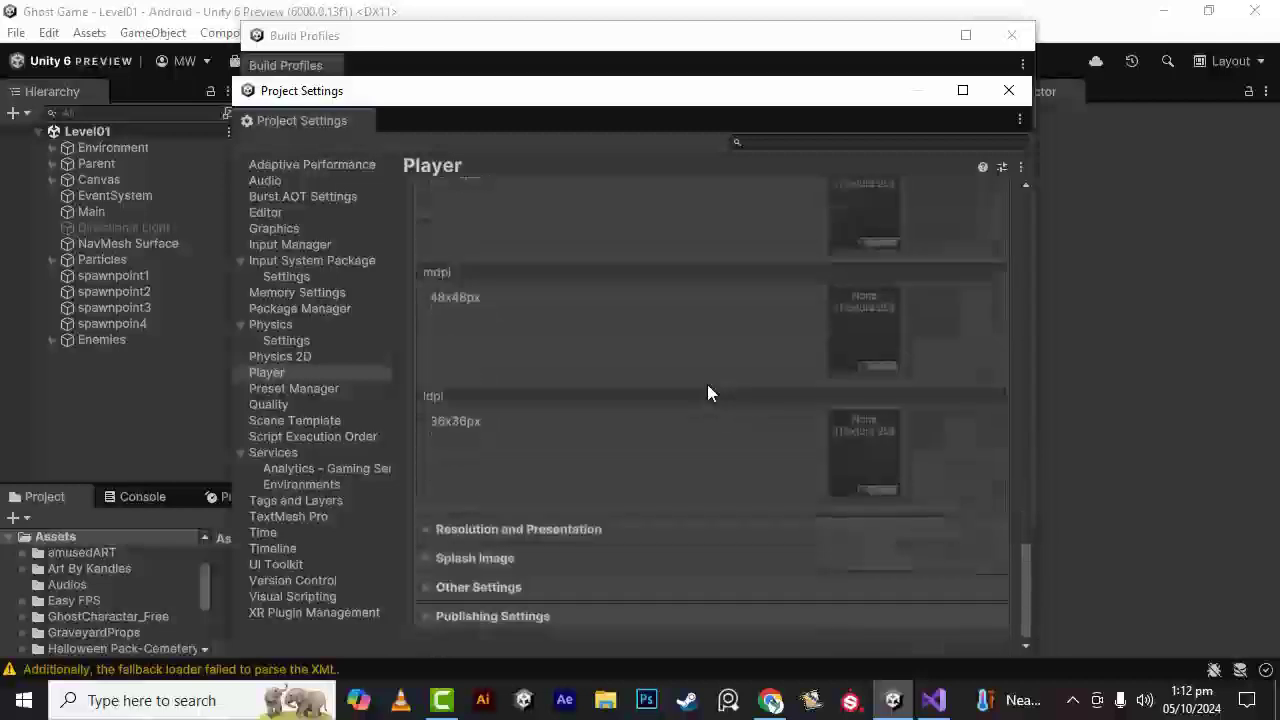
click(428, 531)
Check Fullscreen Mode, keeping Fullscreen Window, and re-expand Resolution and Presentation
scroll(807, 440, up, 2)
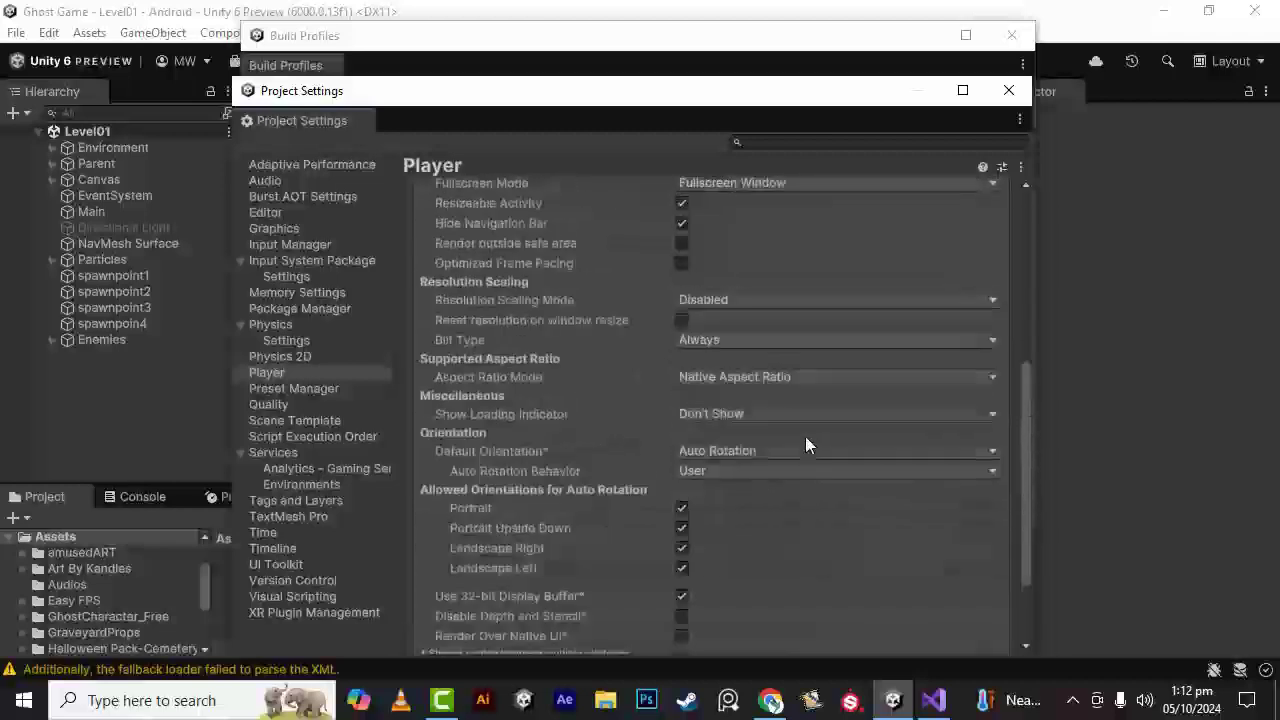
scroll(807, 445, up, 6)
scroll(807, 445, down, 2)
scroll(807, 445, down, 1)
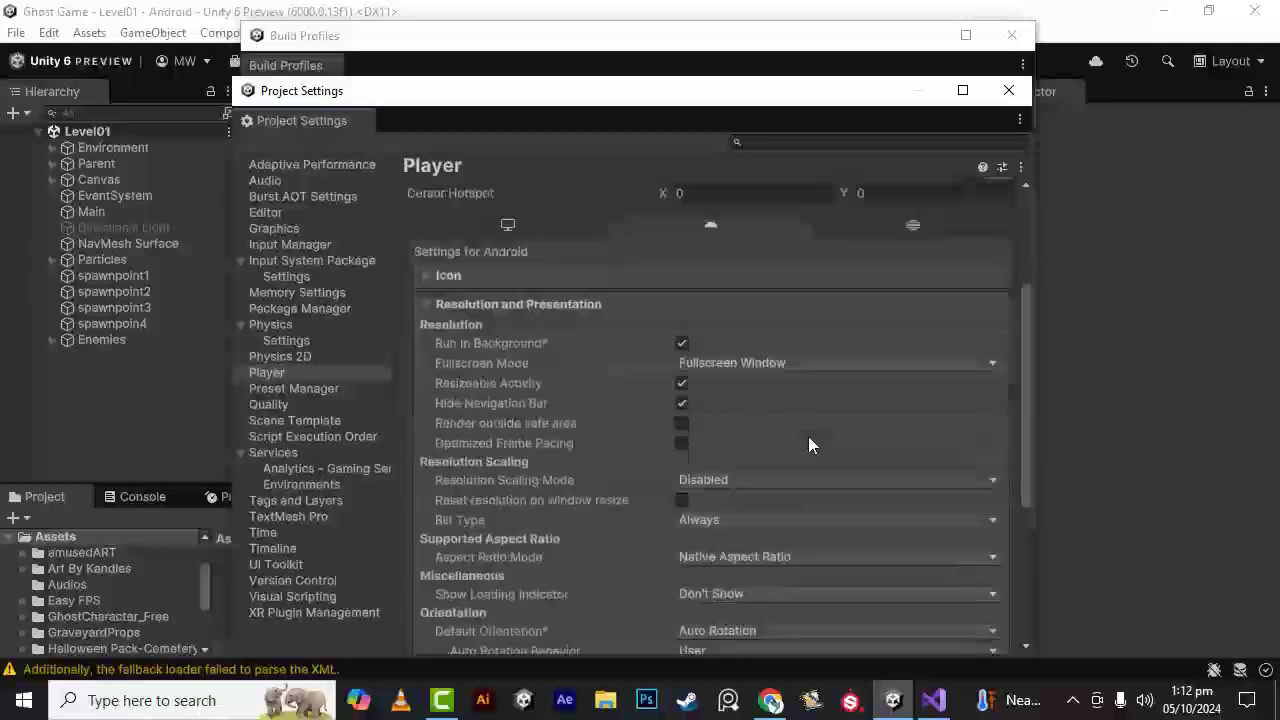
click(765, 362)
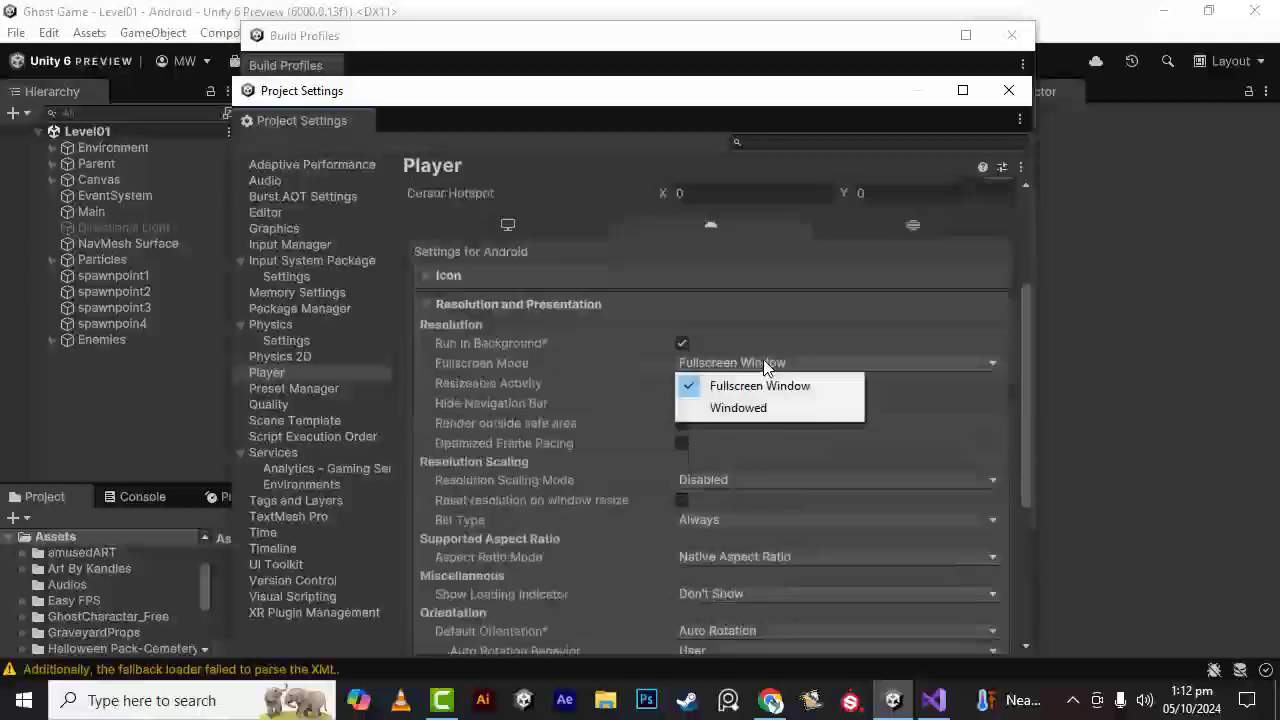
click(768, 310)
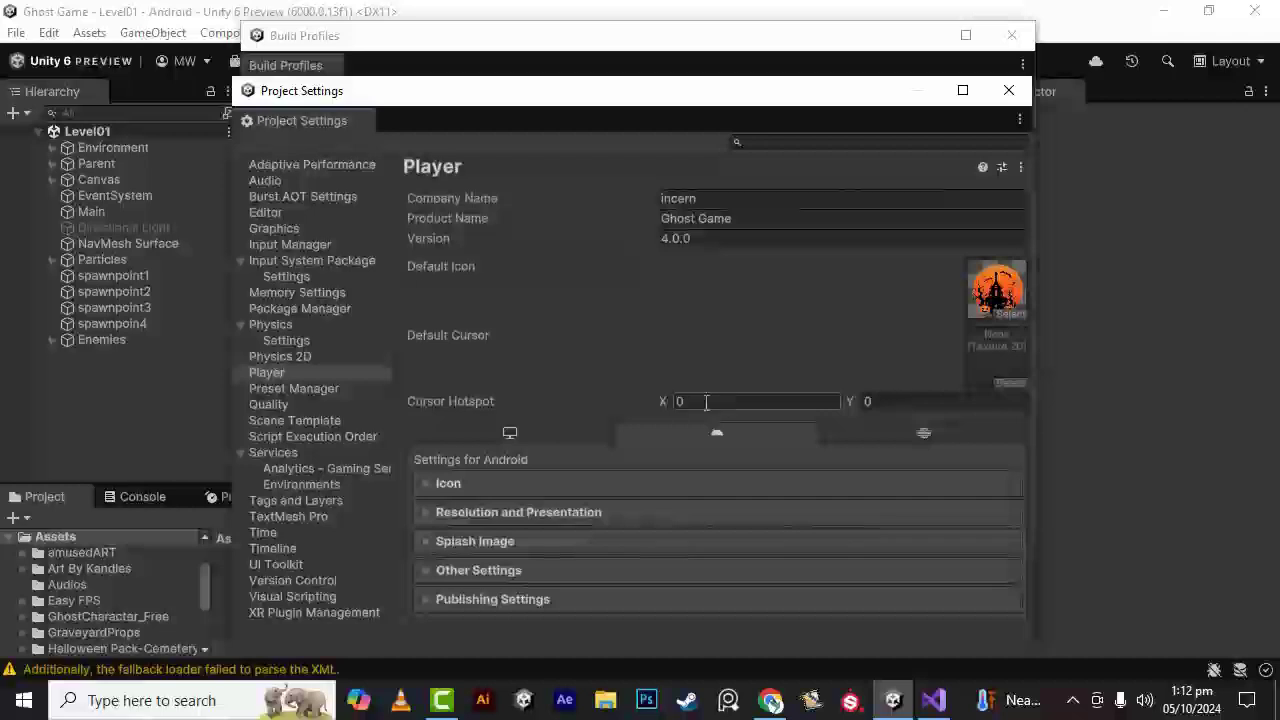
click(480, 510)
scroll(837, 385, down, 3)
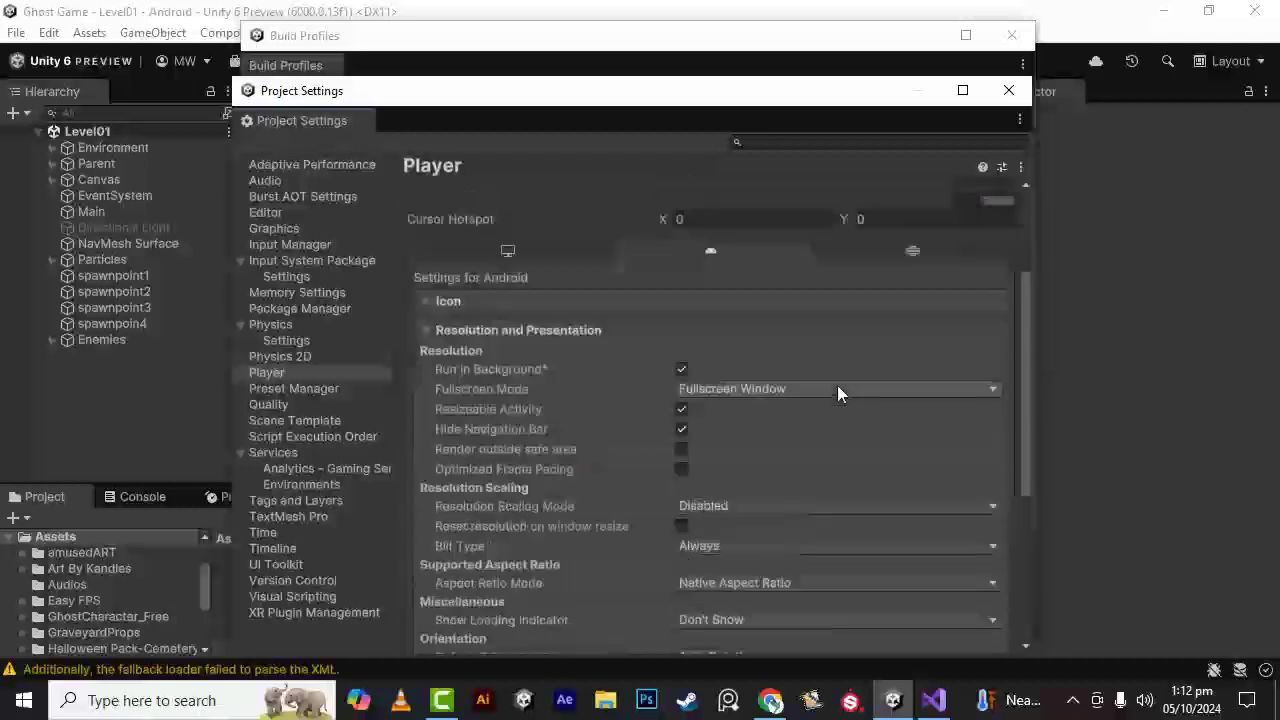
scroll(564, 423, down, 3)
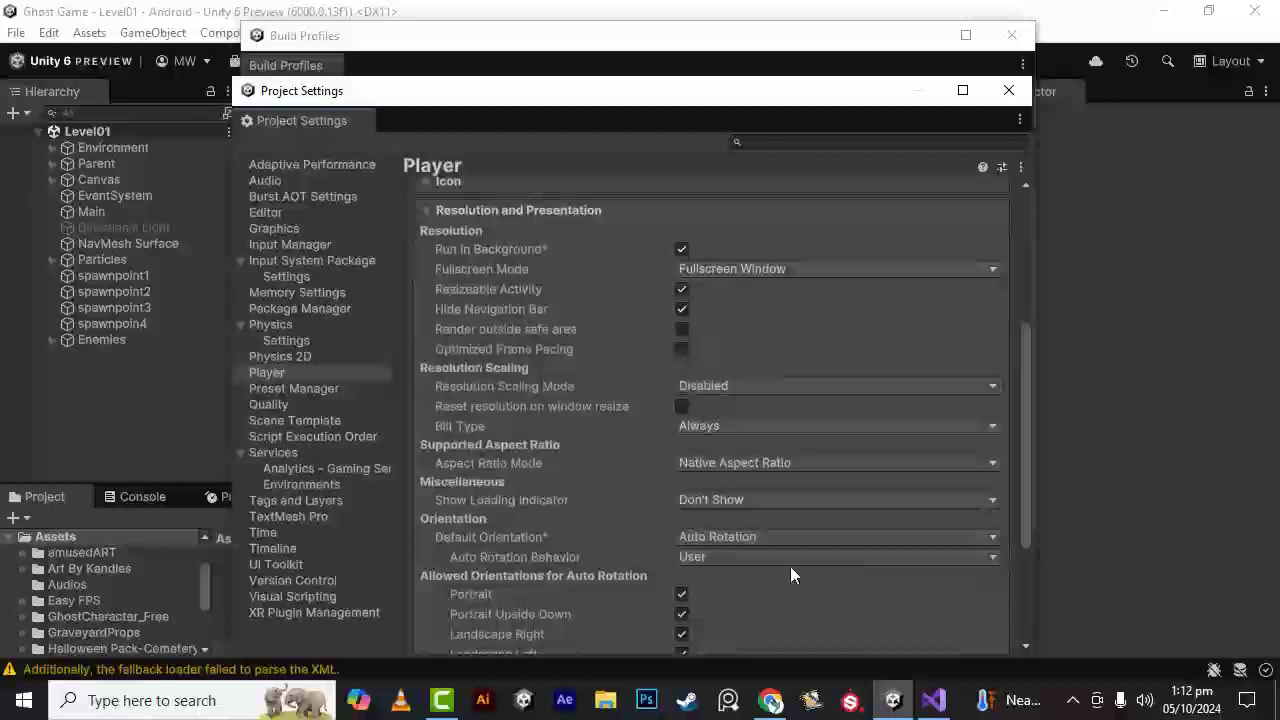
Leave Resolution Scaling Mode at Disabled and Aspect Ratio Mode at Native Aspect Ratio
click(722, 389)
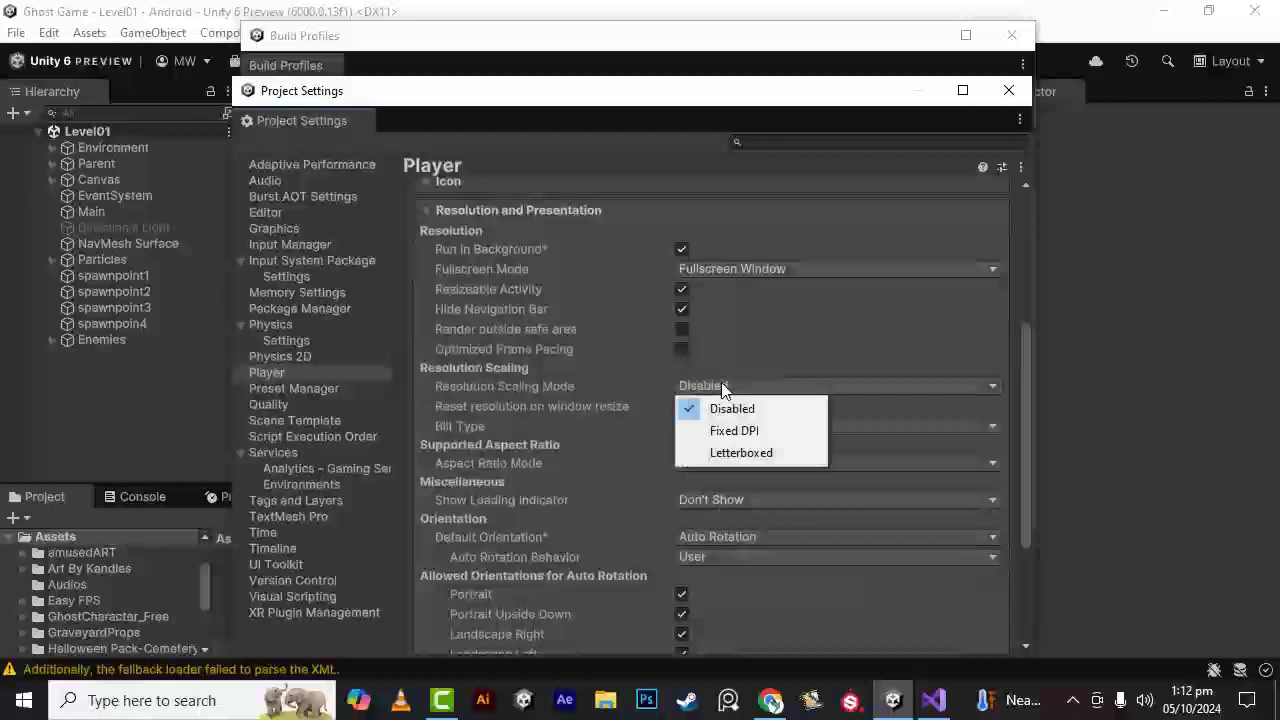
click(731, 105)
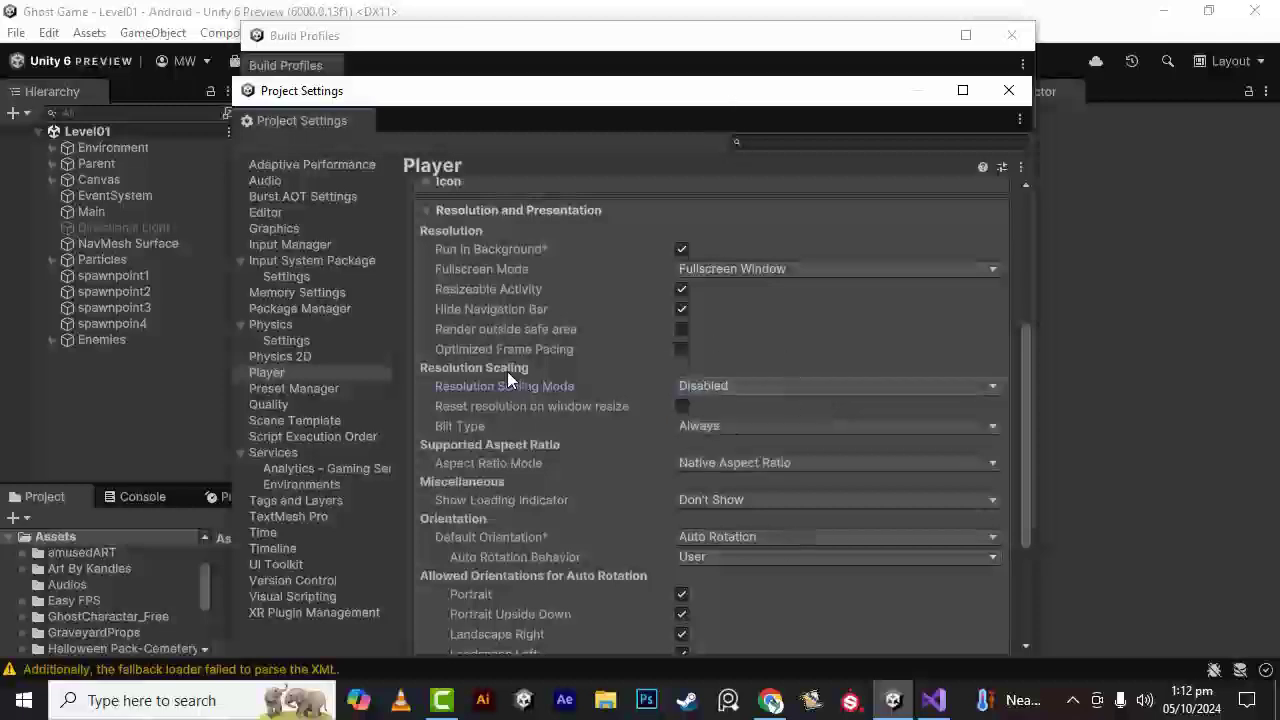
scroll(507, 378, down, 1)
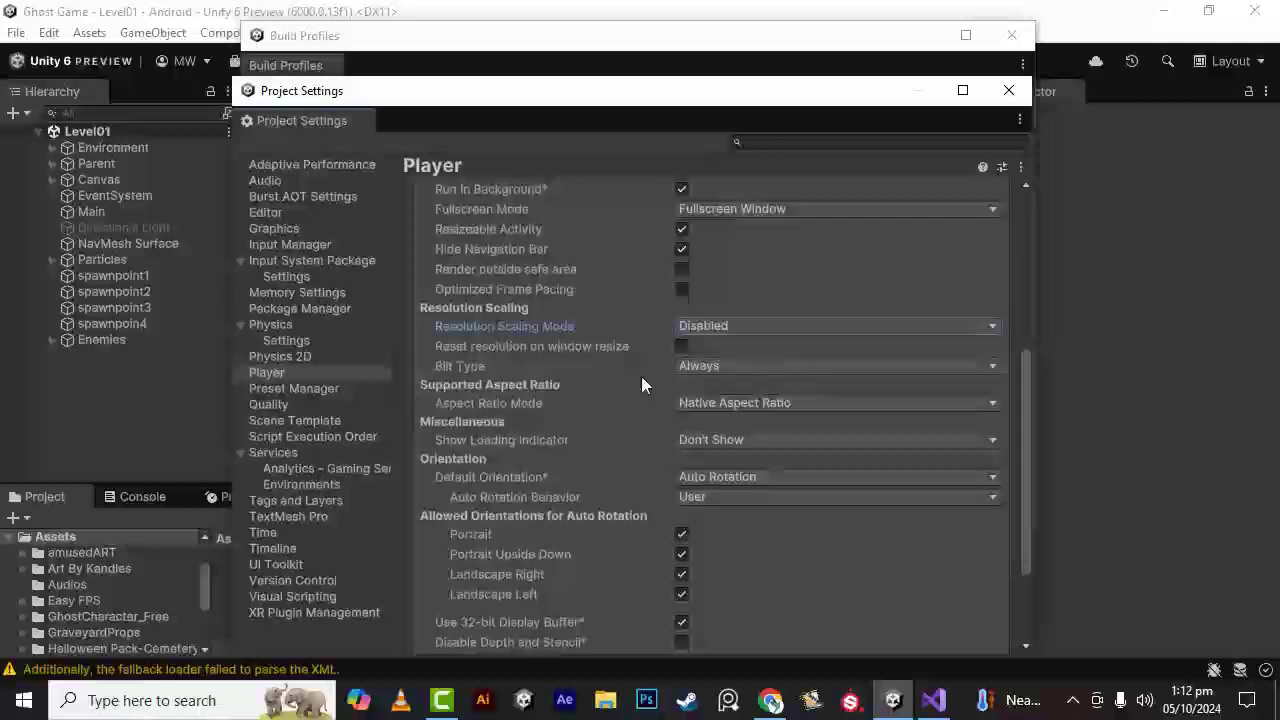
click(848, 403)
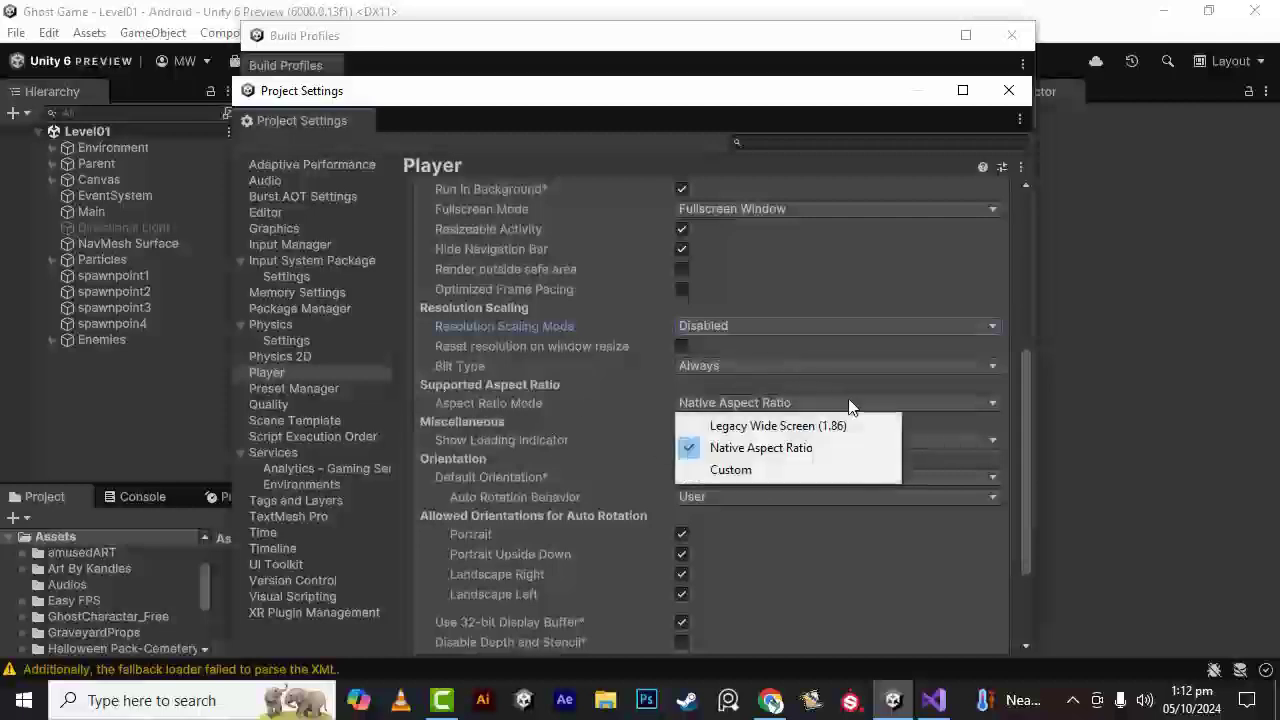
click(700, 107)
Untick Portrait and Portrait Upside Down, leaving only Landscape Right and Landscape Left
scroll(610, 400, down, 2)
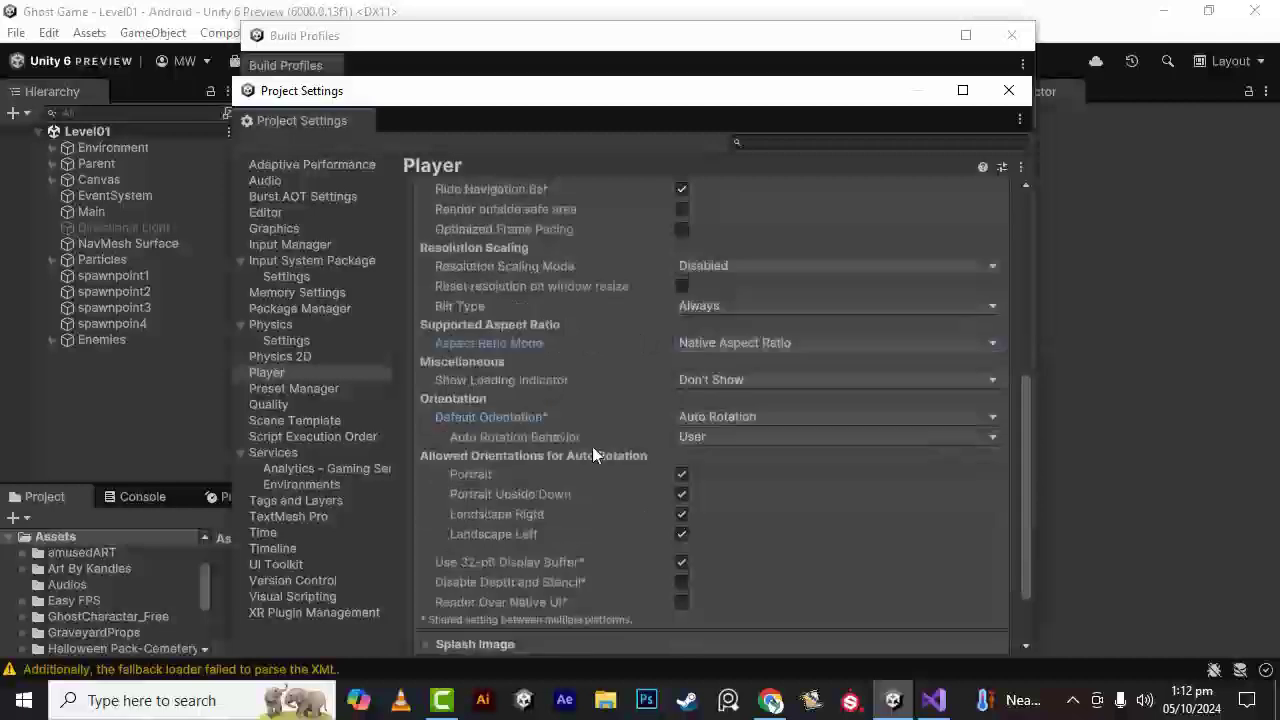
scroll(598, 448, down, 2)
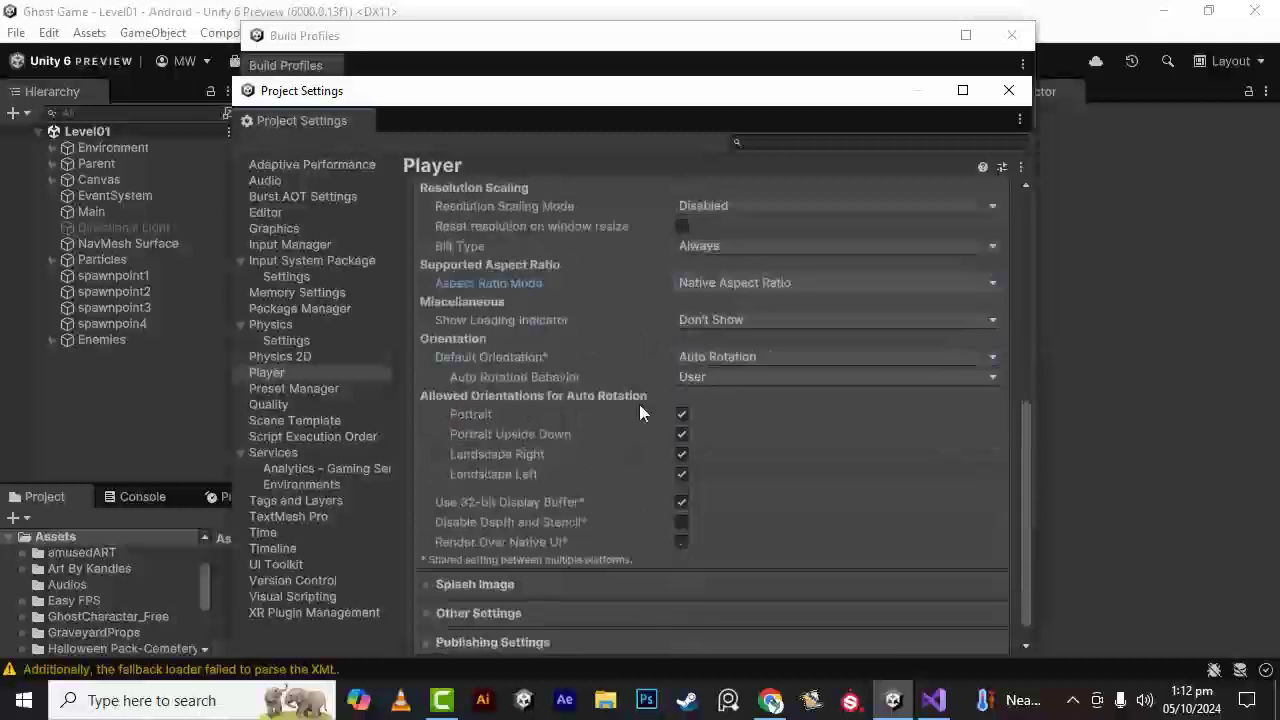
click(681, 414)
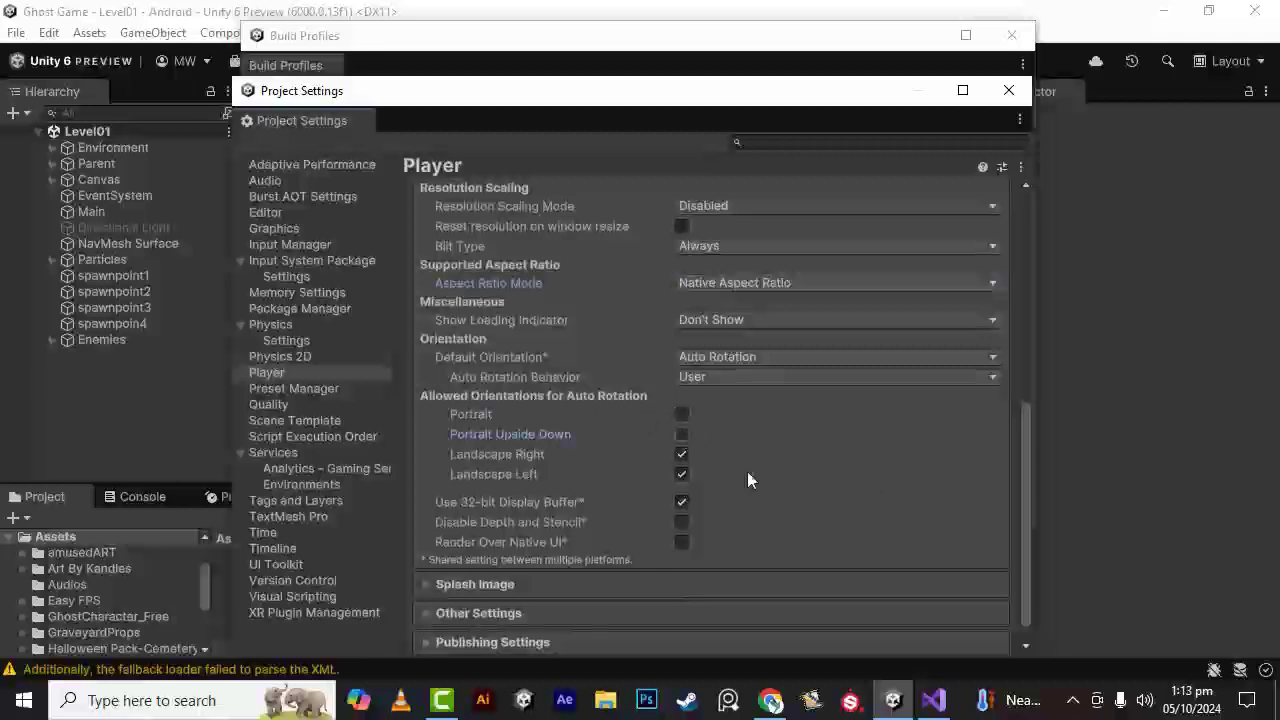
scroll(760, 455, down, 1)
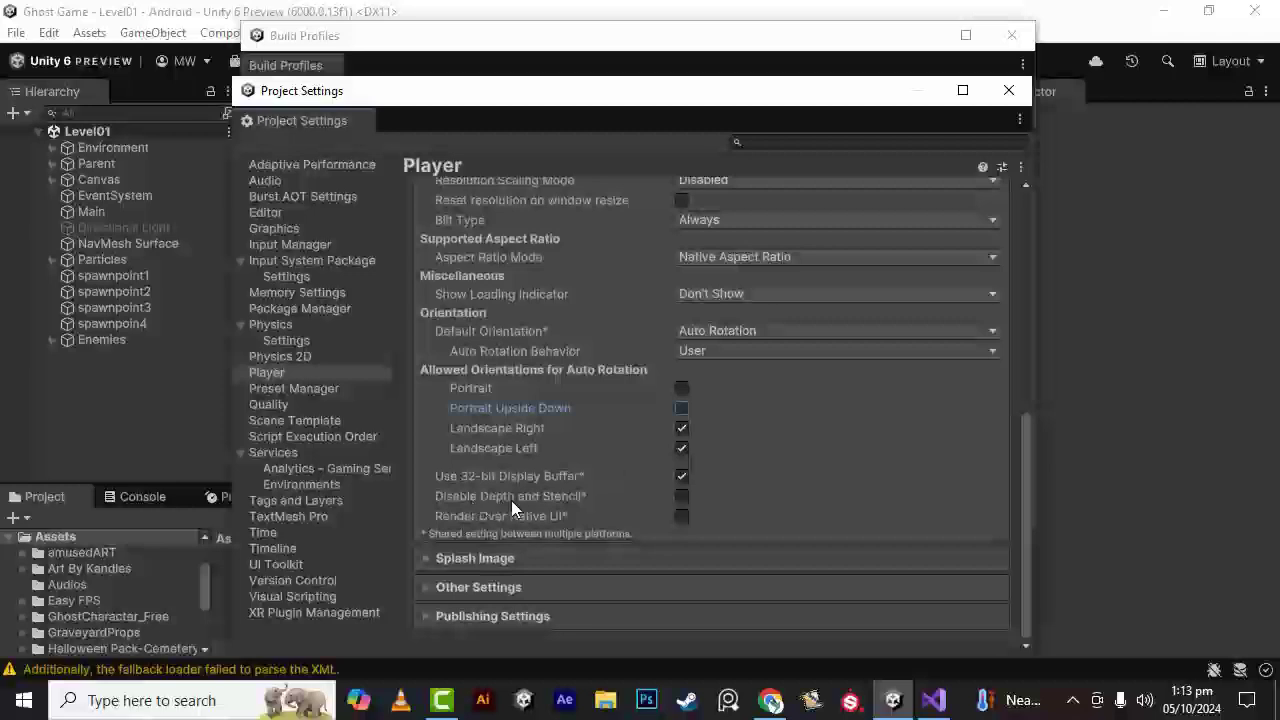
Expand Splash Image and keep Draw Mode at Unity Logo Below
click(427, 556)
scroll(801, 398, down, 2)
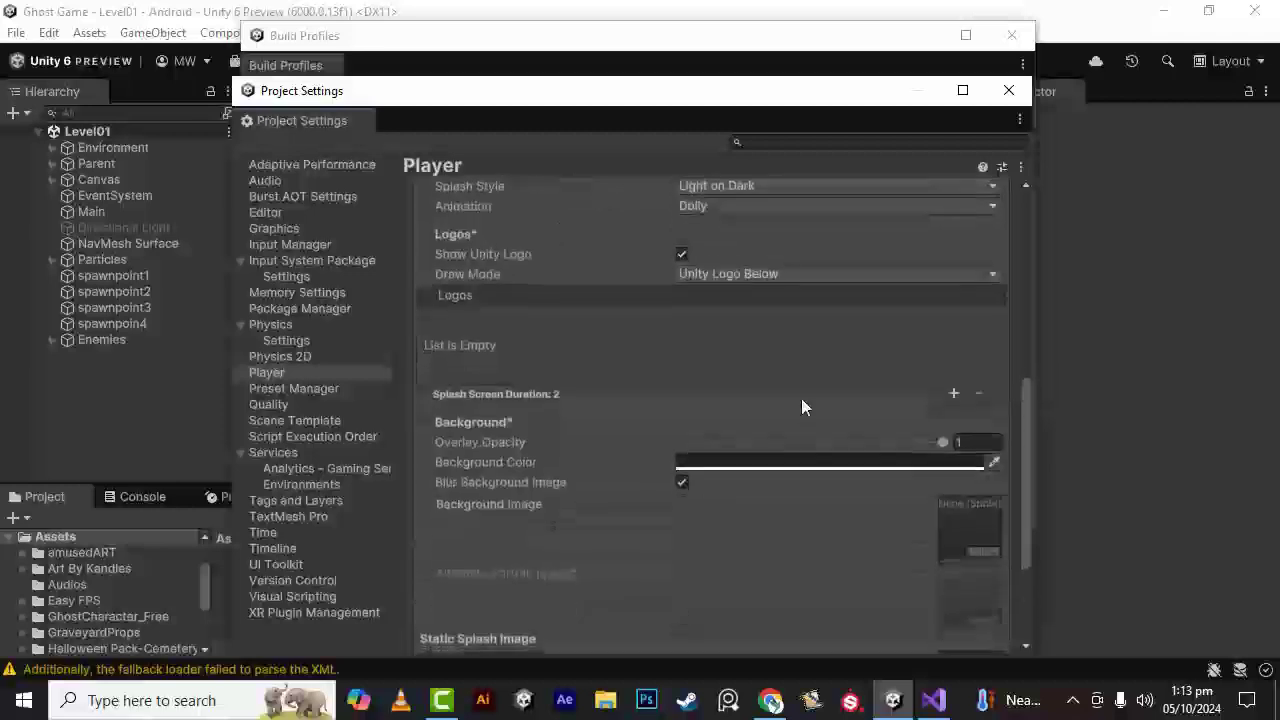
scroll(809, 399, down, 4)
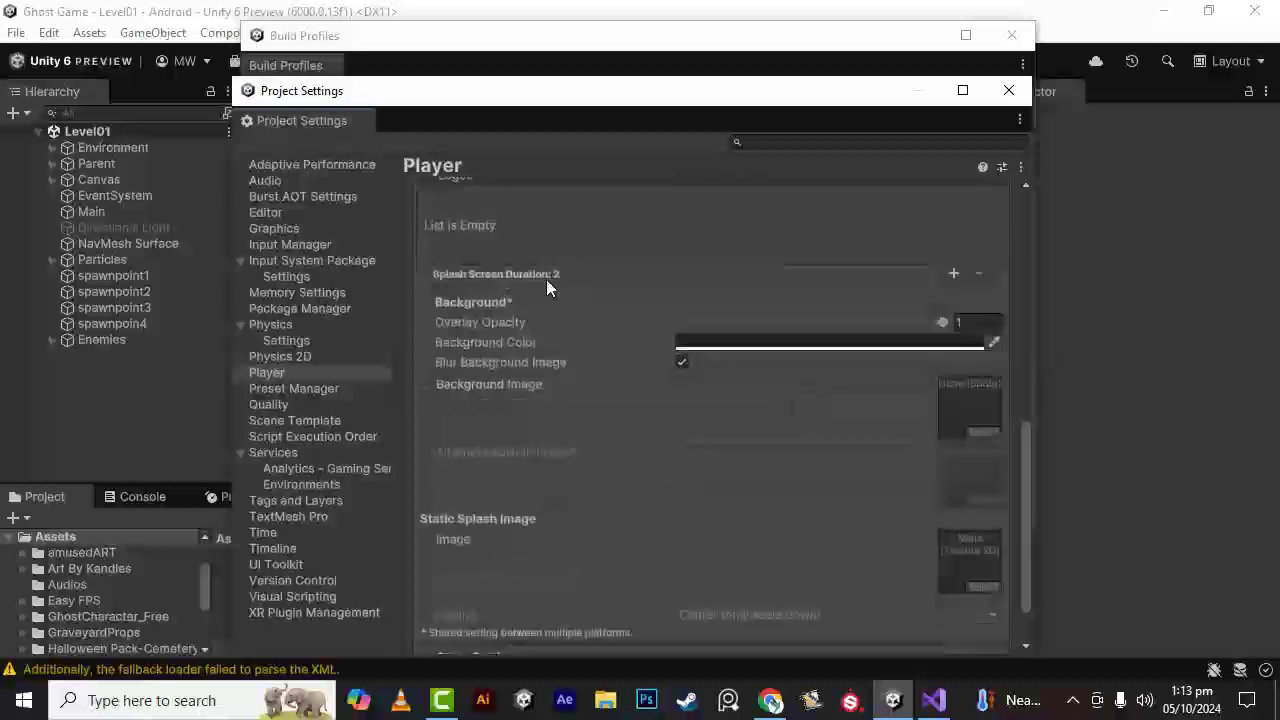
scroll(546, 287, up, 5)
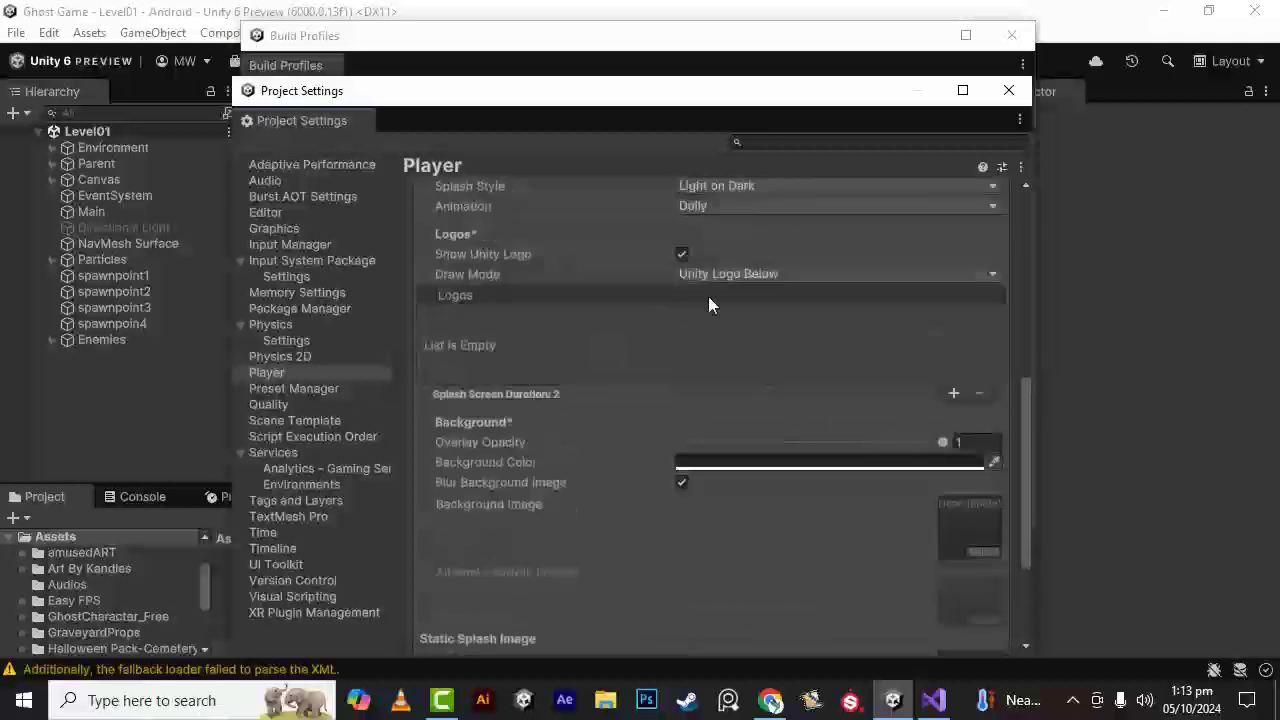
click(792, 268)
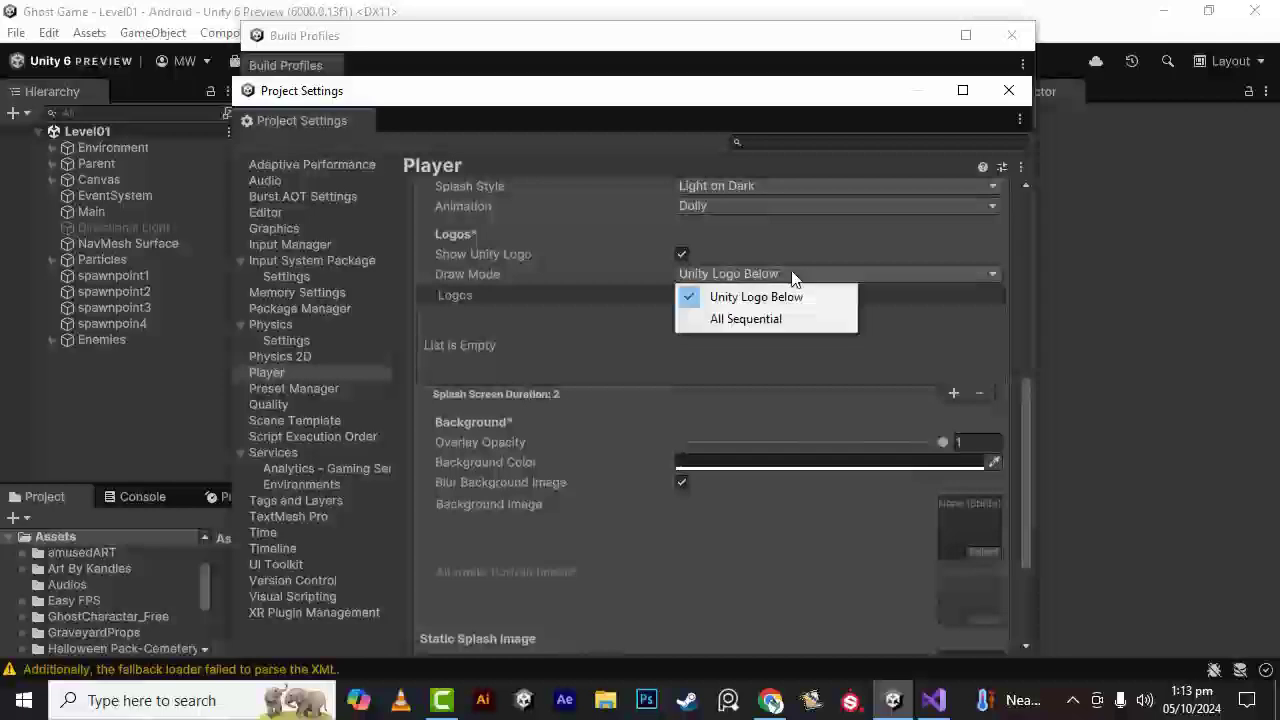
click(800, 244)
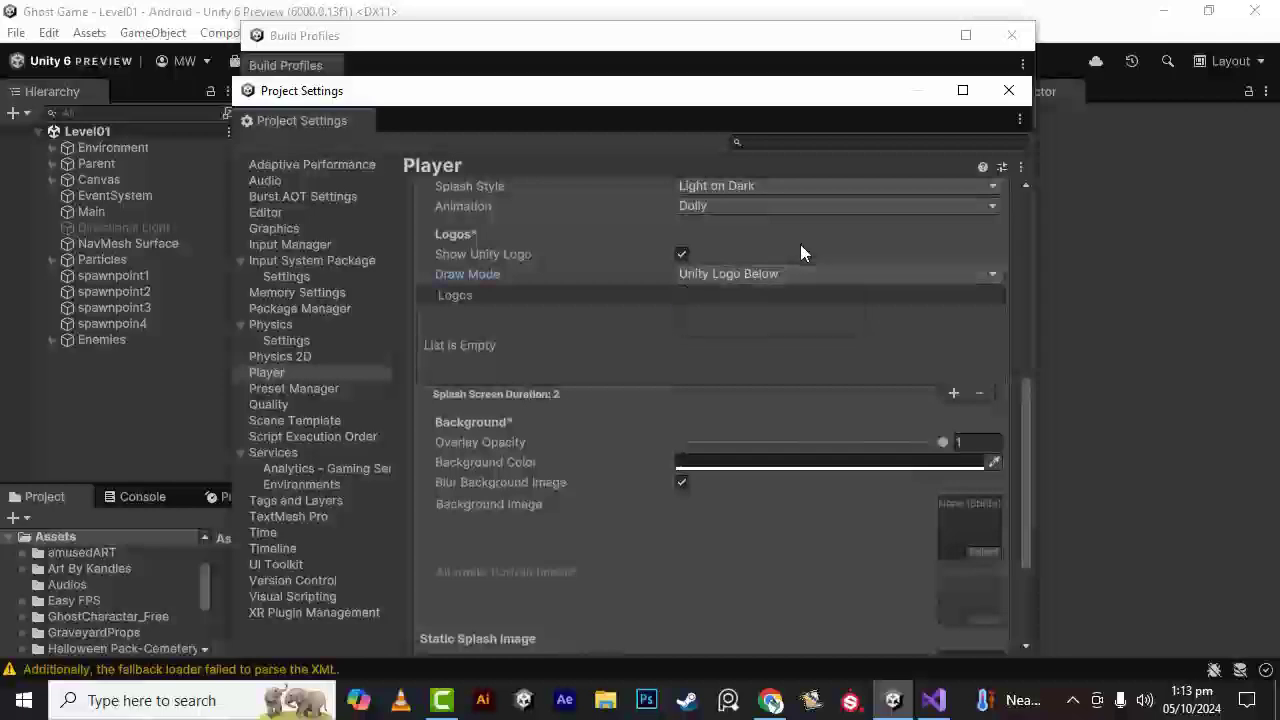
Toggle Show Unity Logo off and back on, leaving it ticked
click(684, 256)
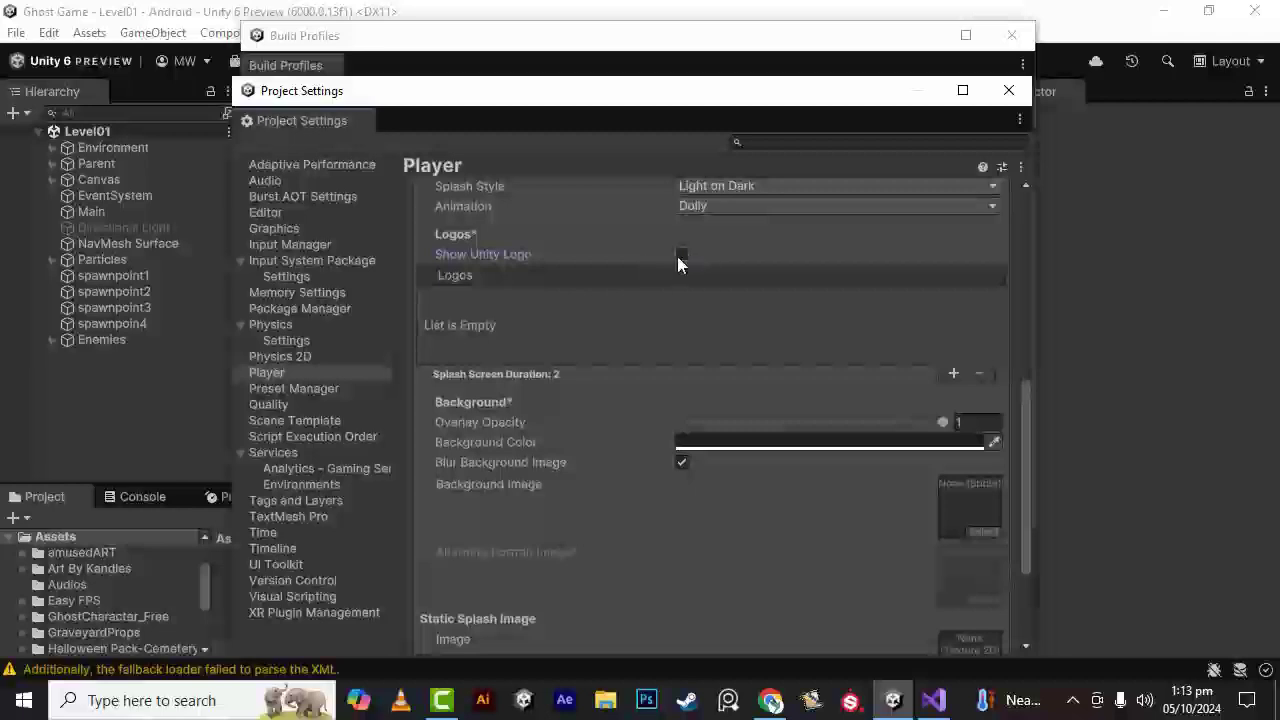
click(681, 256)
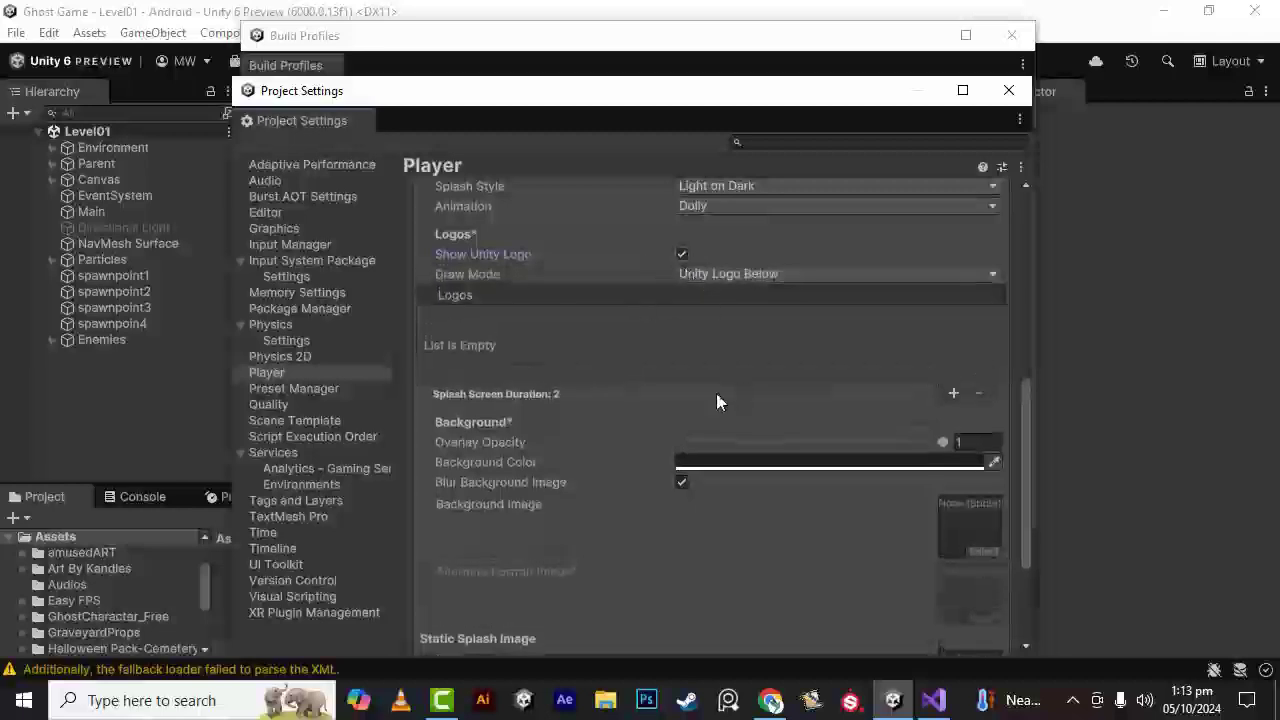
drag(840, 100, 858, 105)
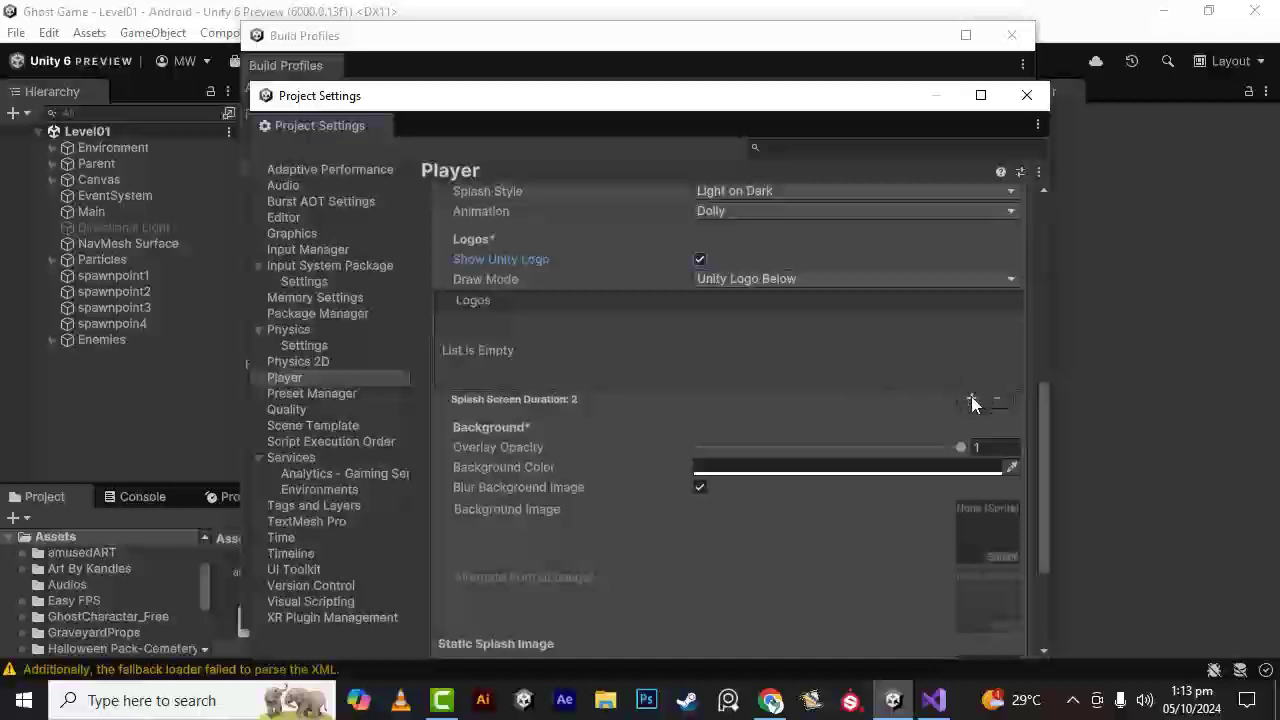
scroll(721, 413, down, 1)
scroll(697, 455, down, 2)
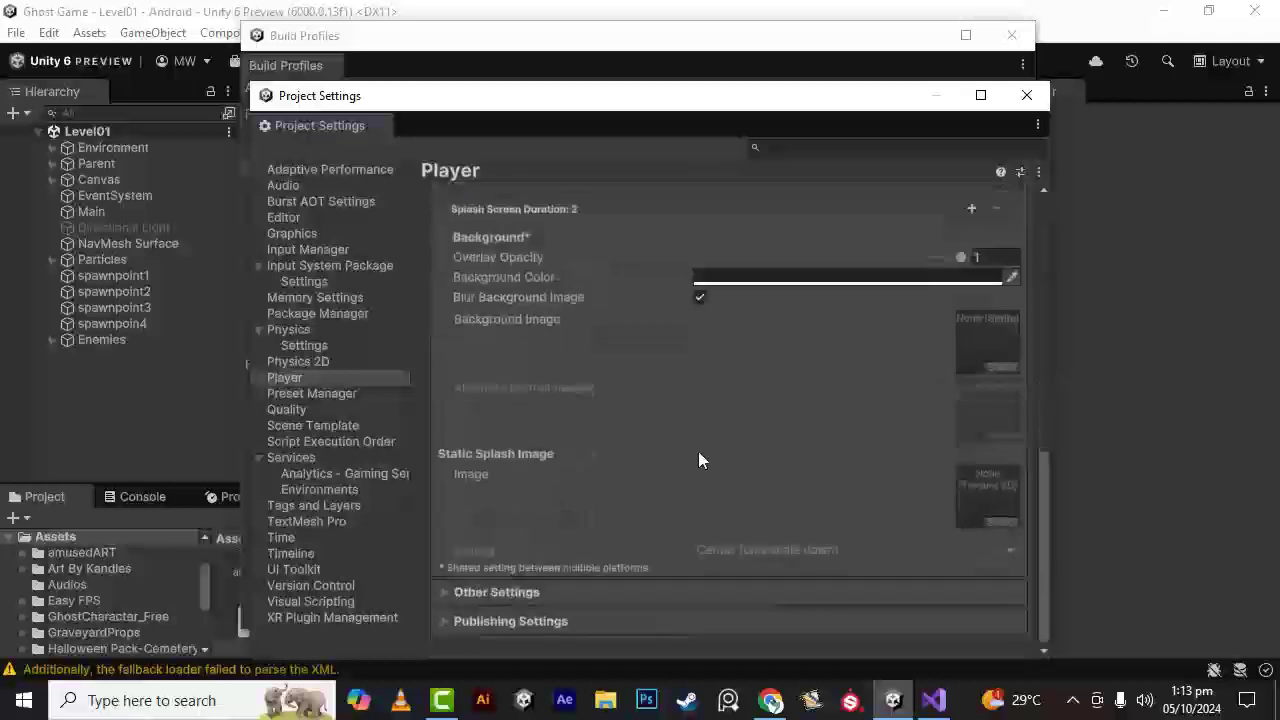
click(444, 592)
scroll(661, 547, down, 5)
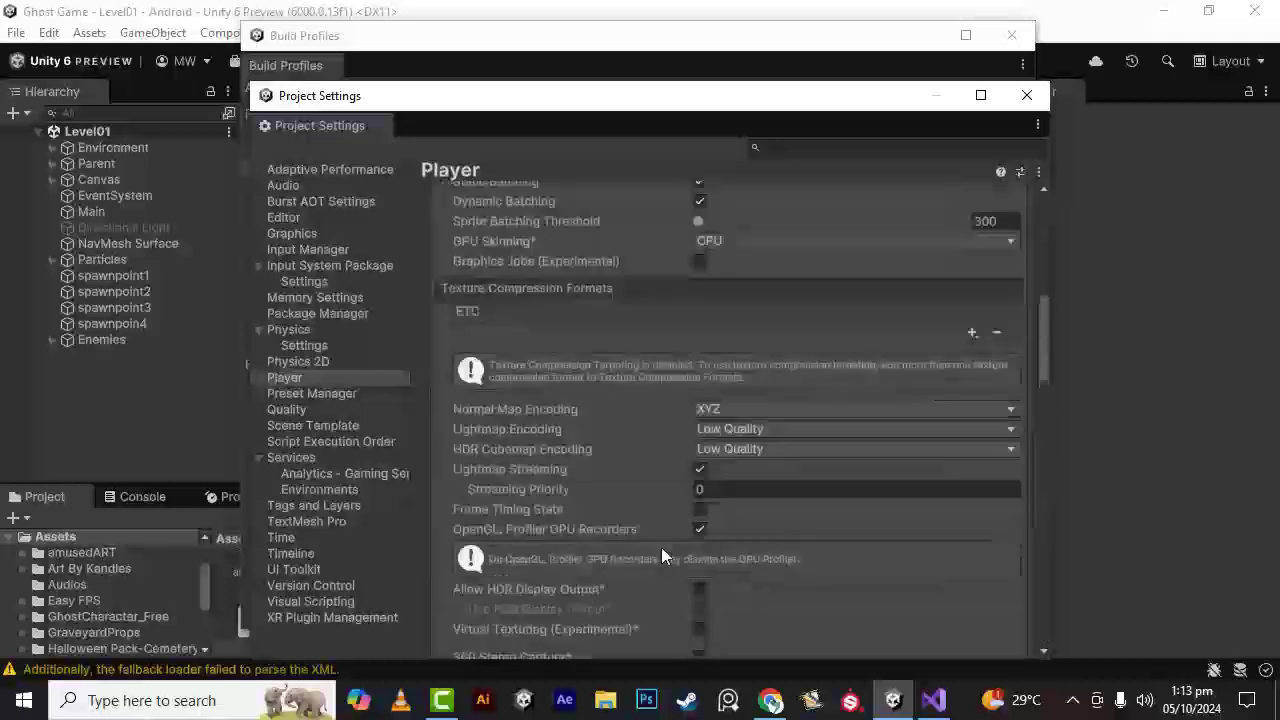
scroll(720, 460, down, 1)
scroll(667, 389, up, 2)
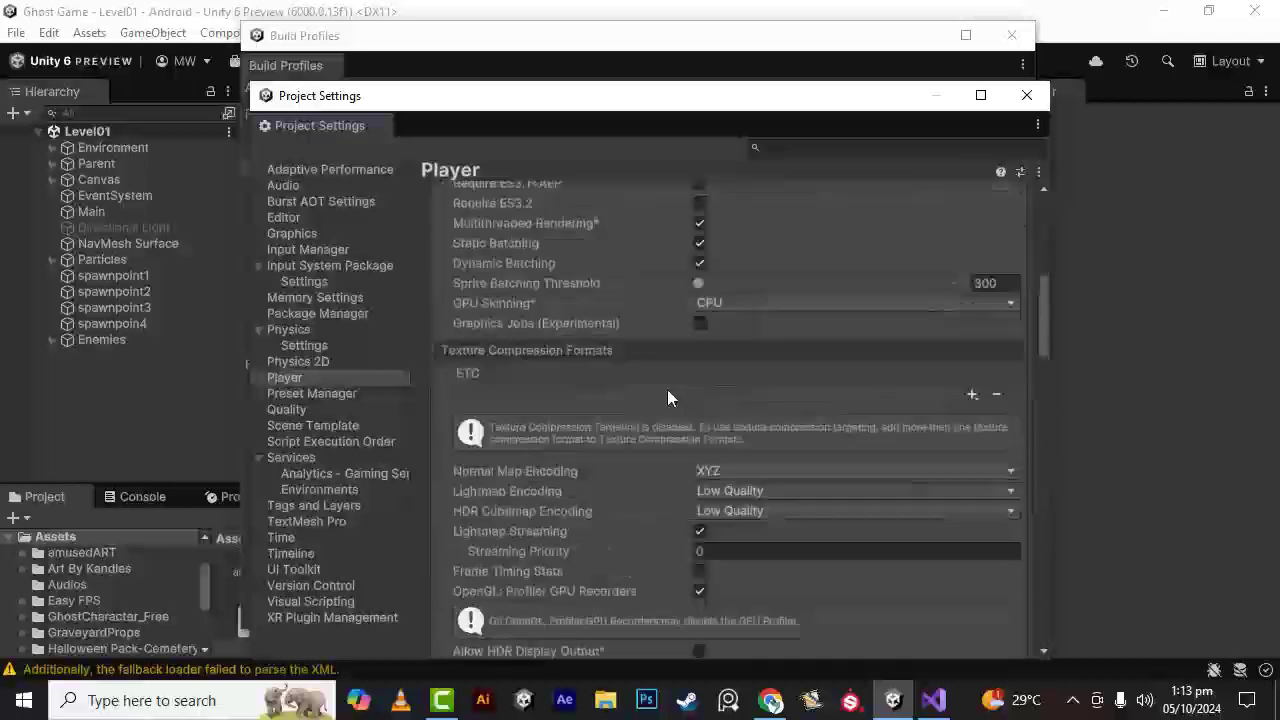
scroll(687, 402, up, 1)
scroll(706, 400, up, 3)
scroll(675, 395, up, 3)
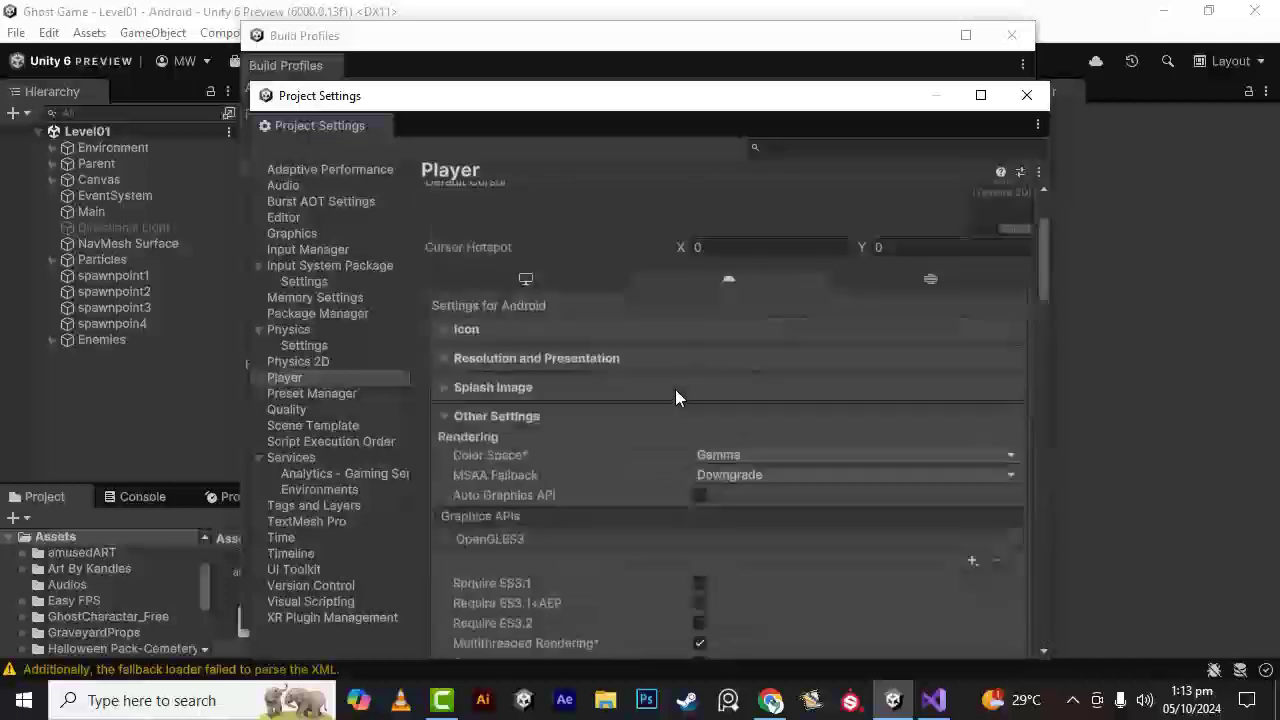
scroll(684, 392, down, 1)
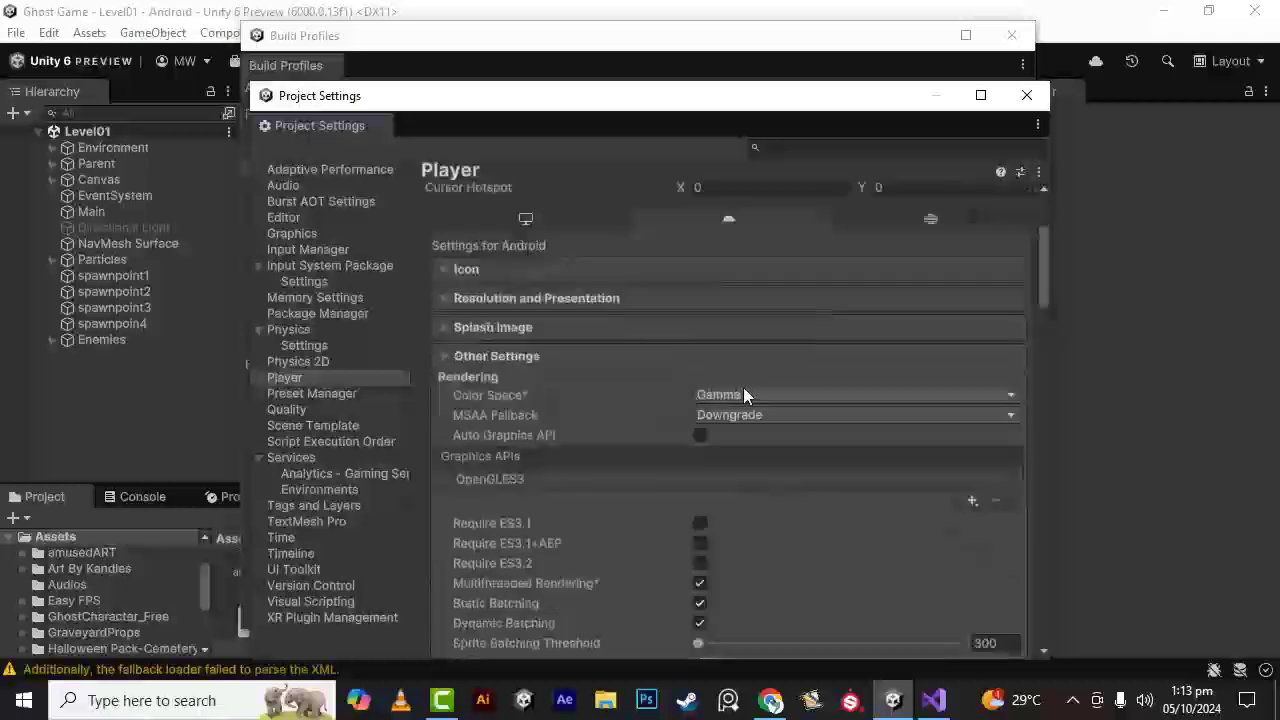
click(790, 395)
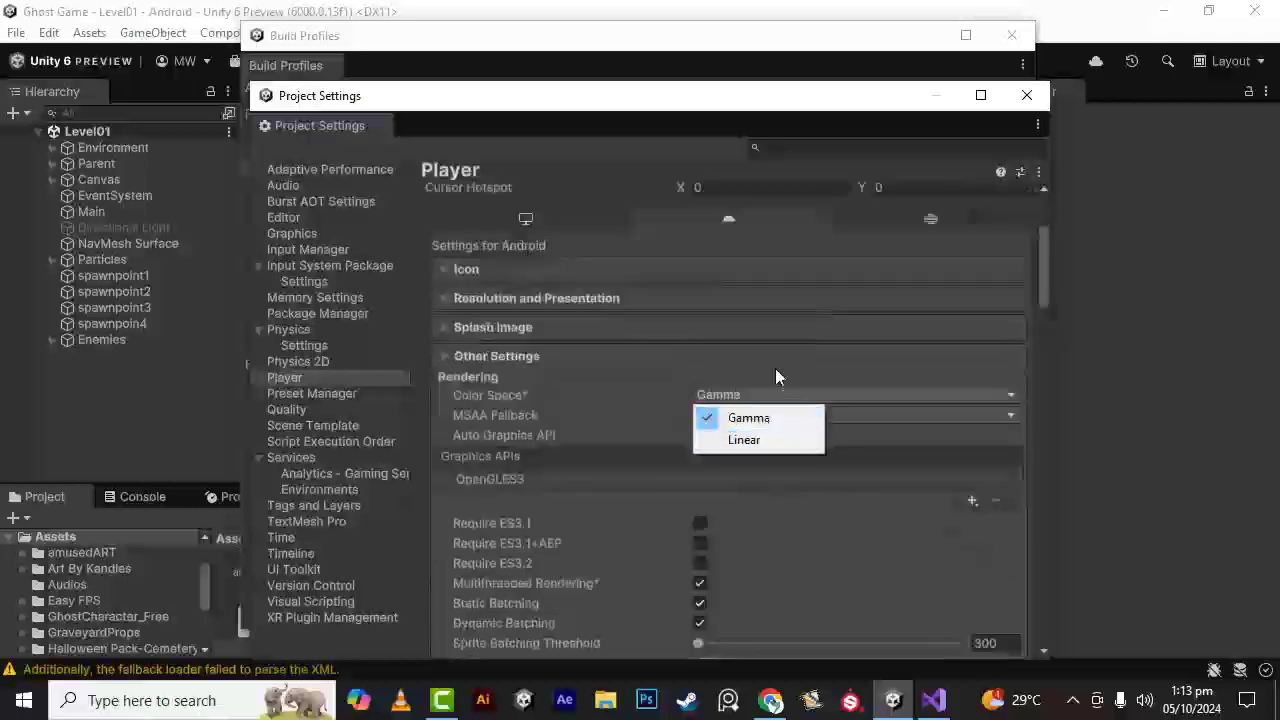
click(757, 103)
scroll(623, 347, down, 3)
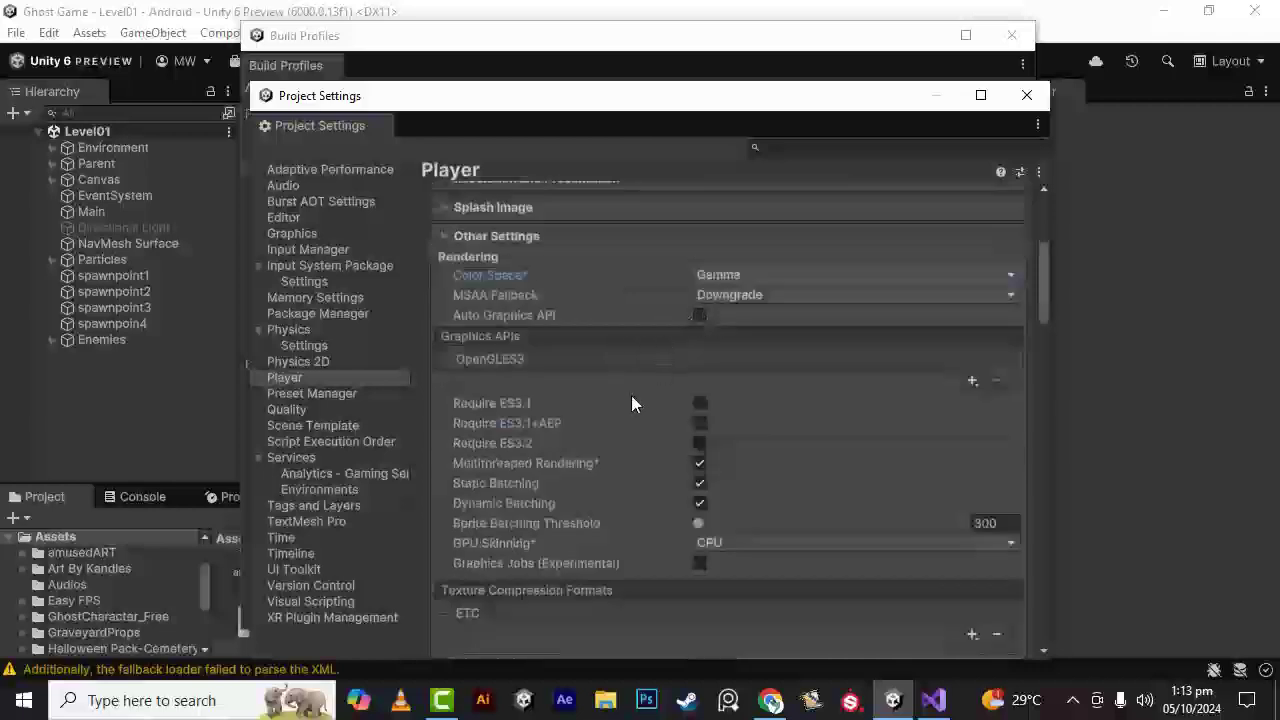
scroll(632, 397, down, 2)
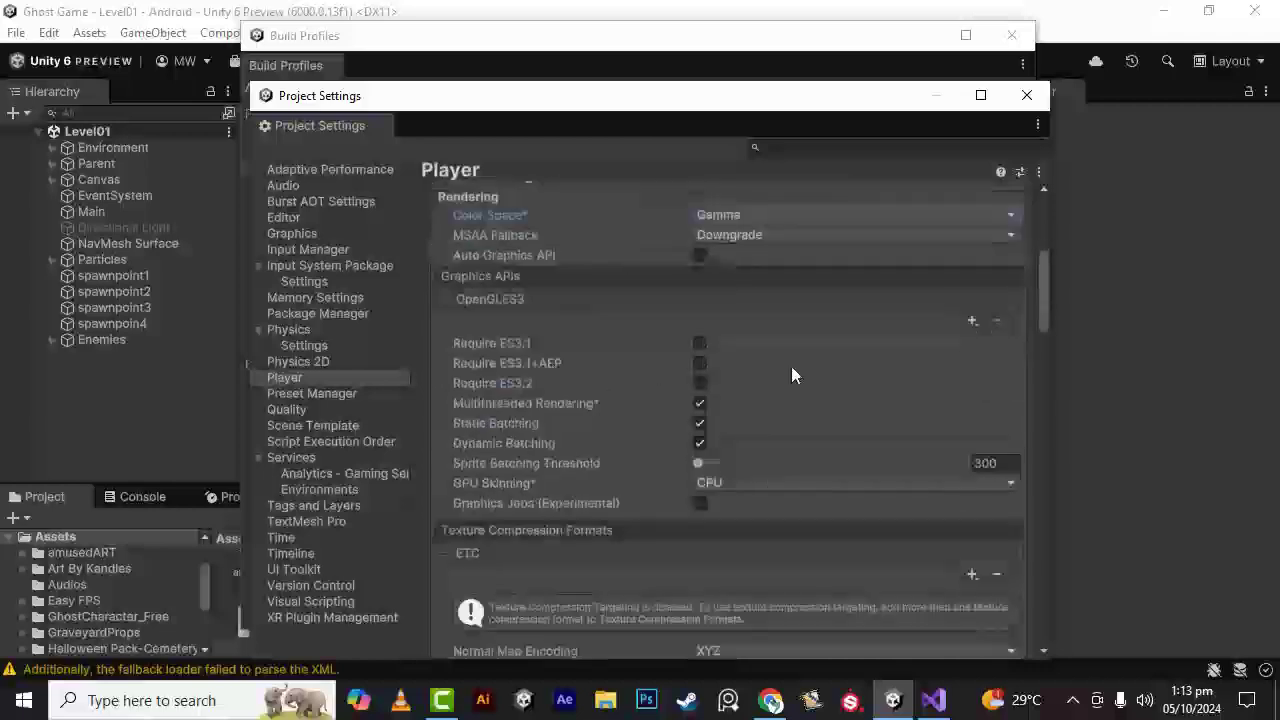
scroll(713, 510, down, 2)
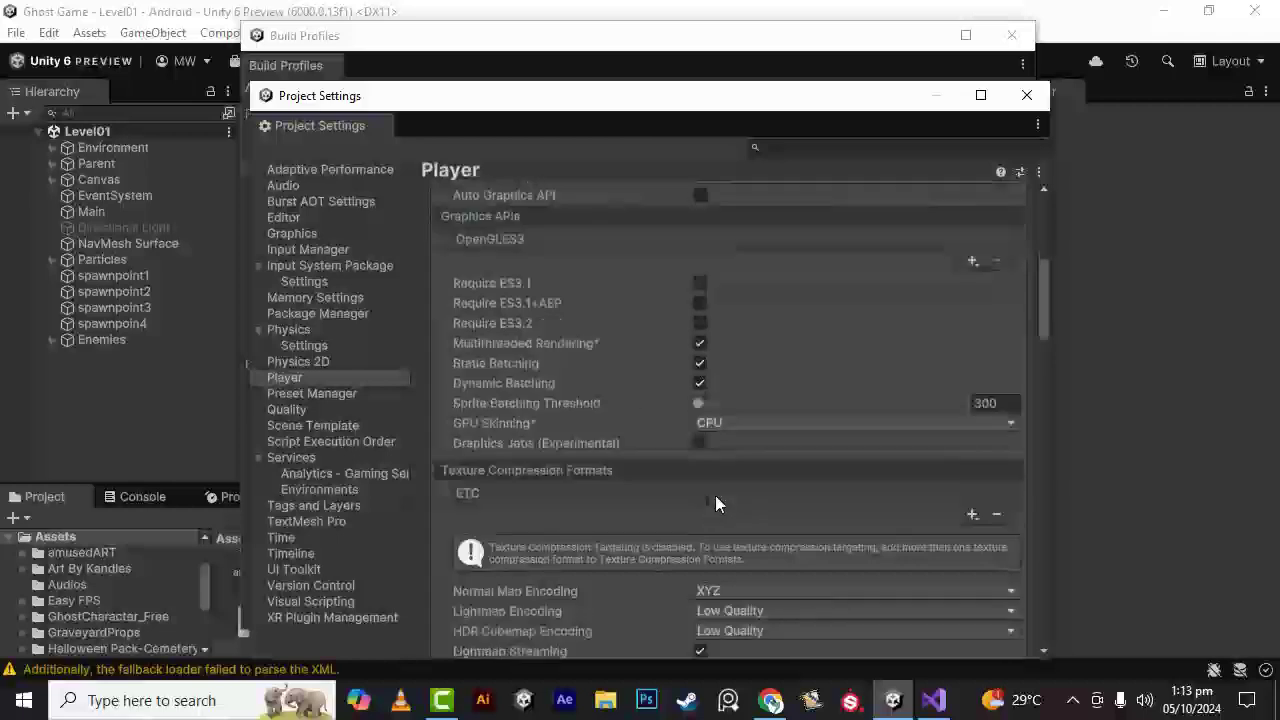
scroll(618, 410, down, 3)
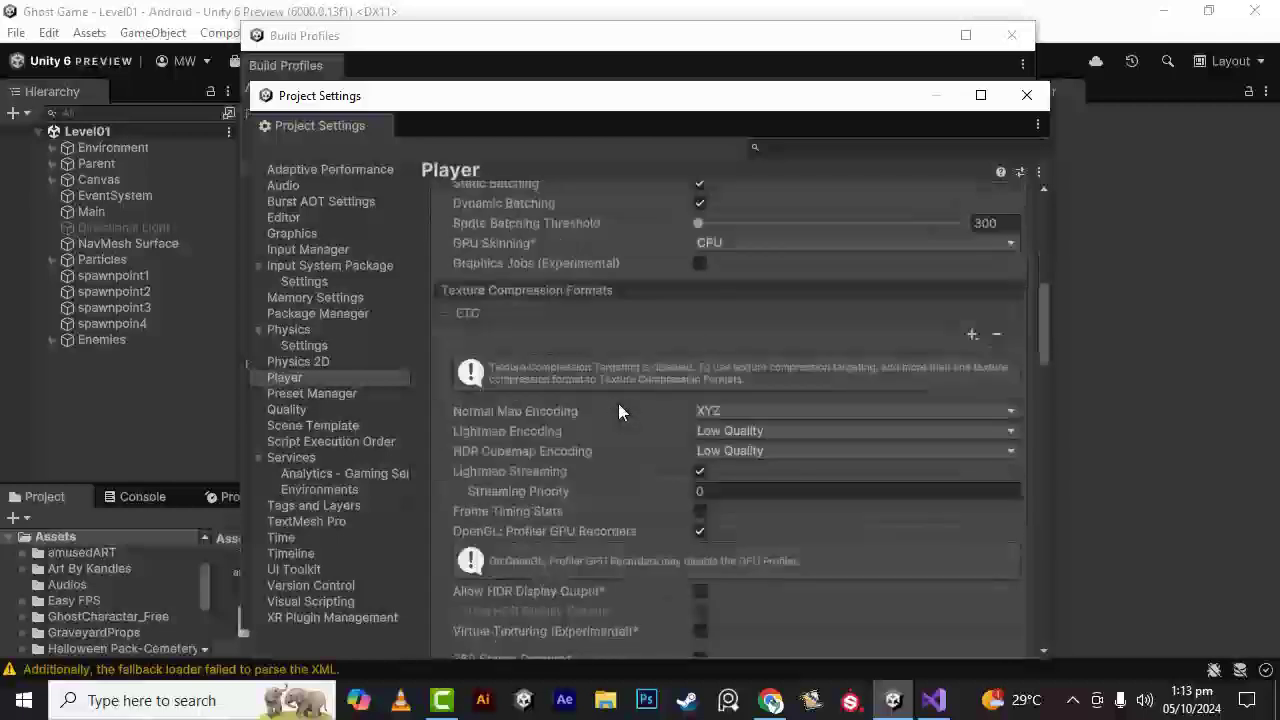
scroll(603, 351, down, 2)
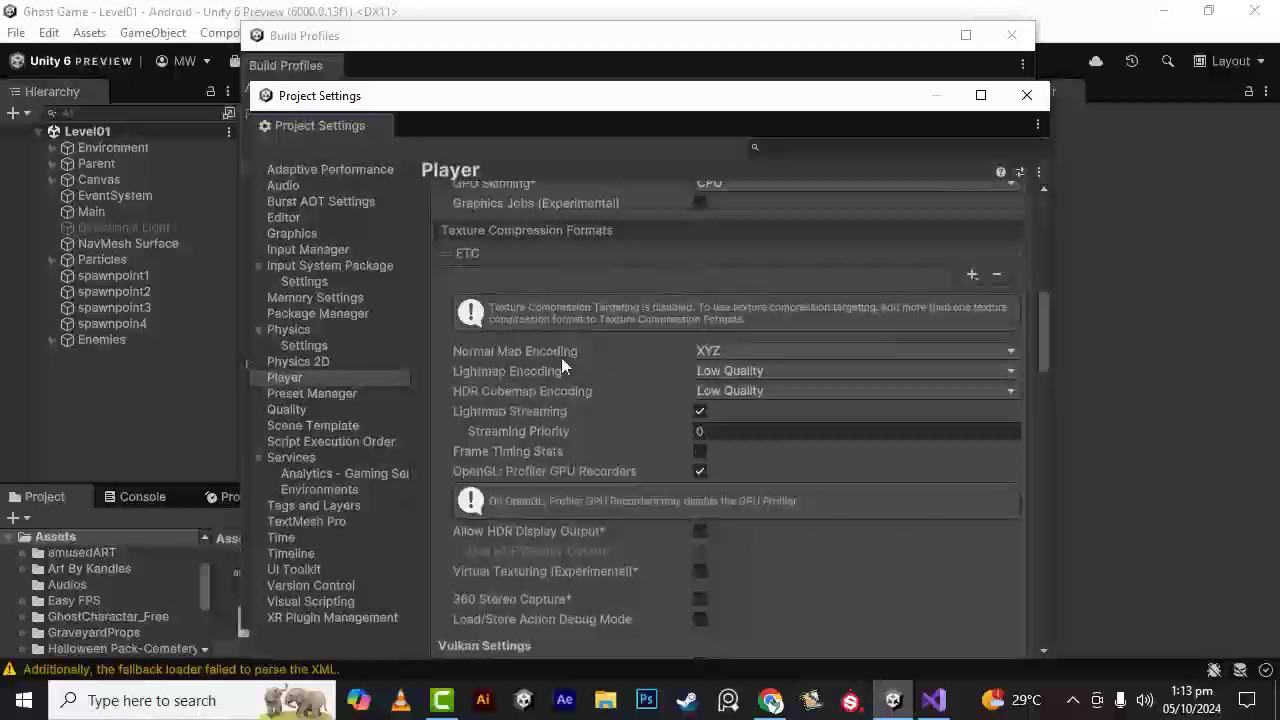
scroll(669, 364, down, 2)
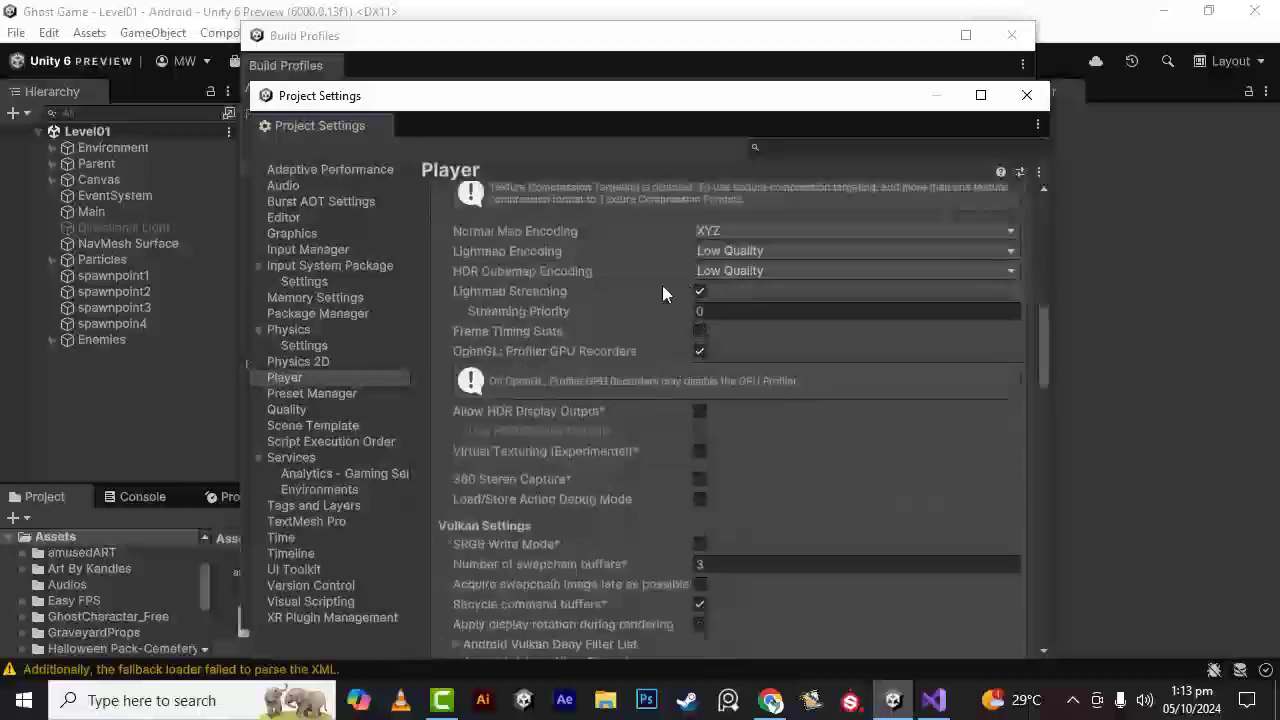
scroll(860, 318, down, 2)
scroll(830, 317, down, 2)
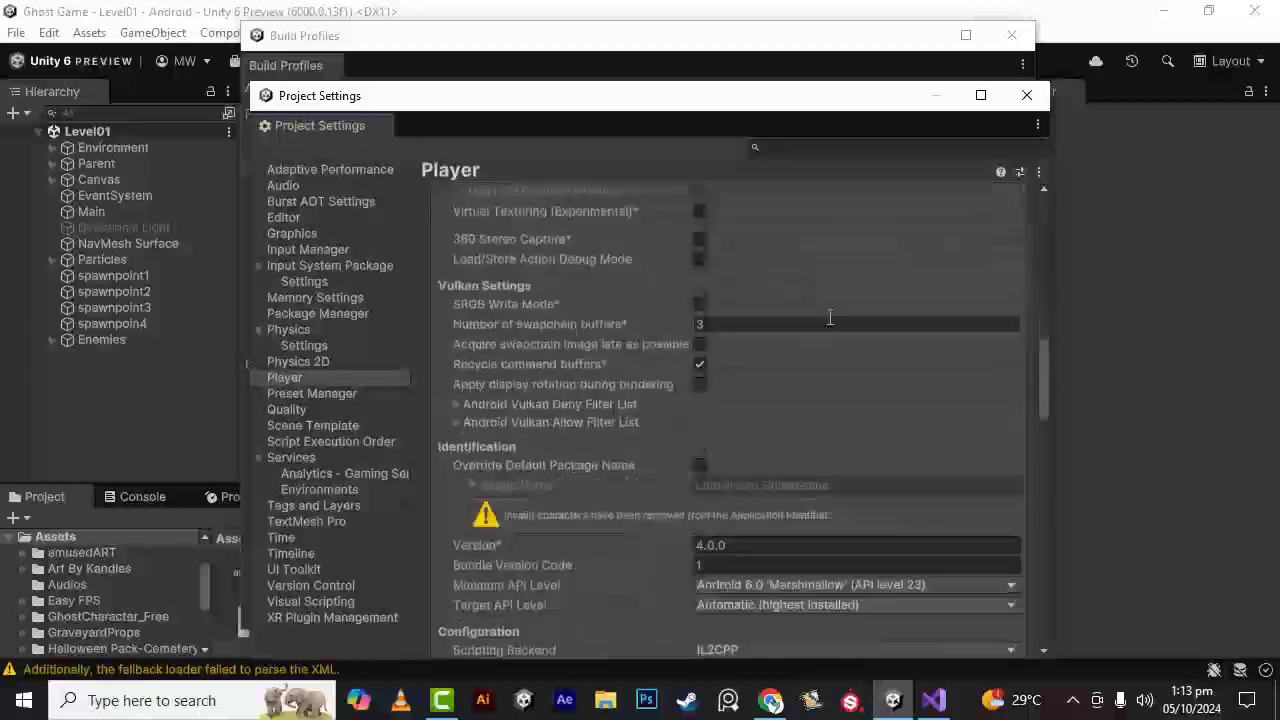
scroll(830, 317, down, 2)
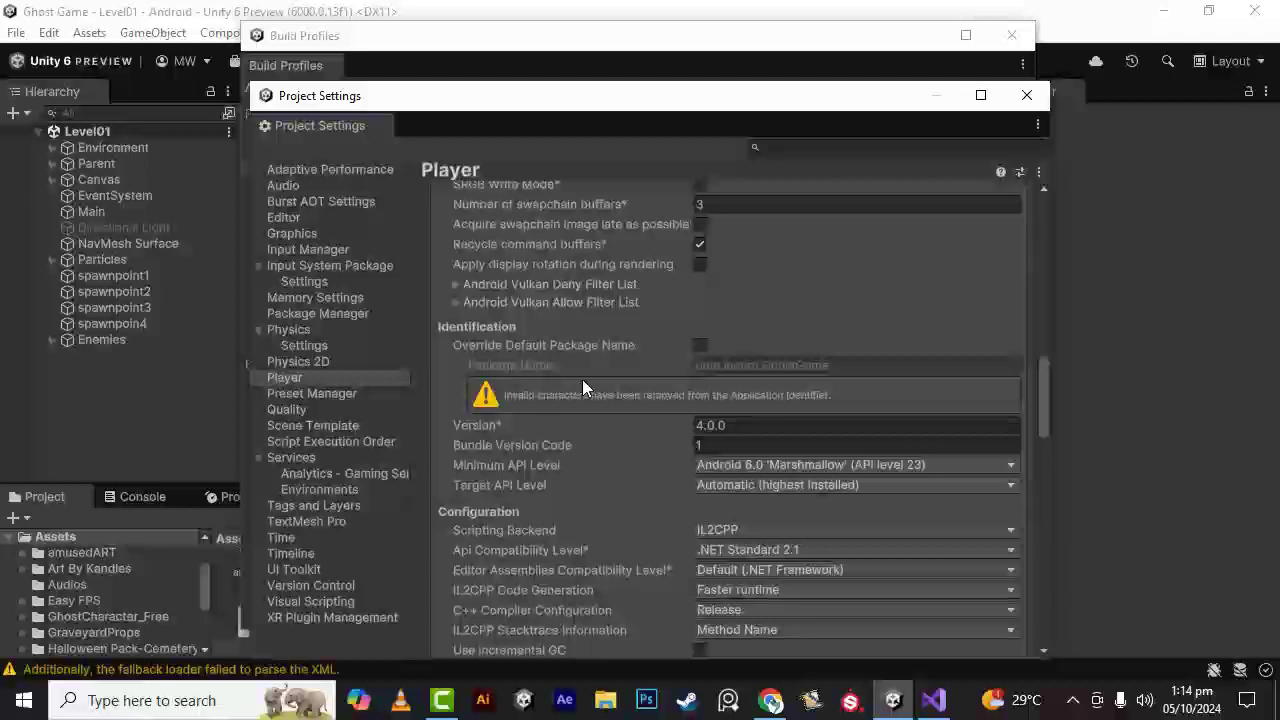
Override the default package name, replacing the 'com' prefix with the developer's name; Bundle Version Code stays 1
click(699, 345)
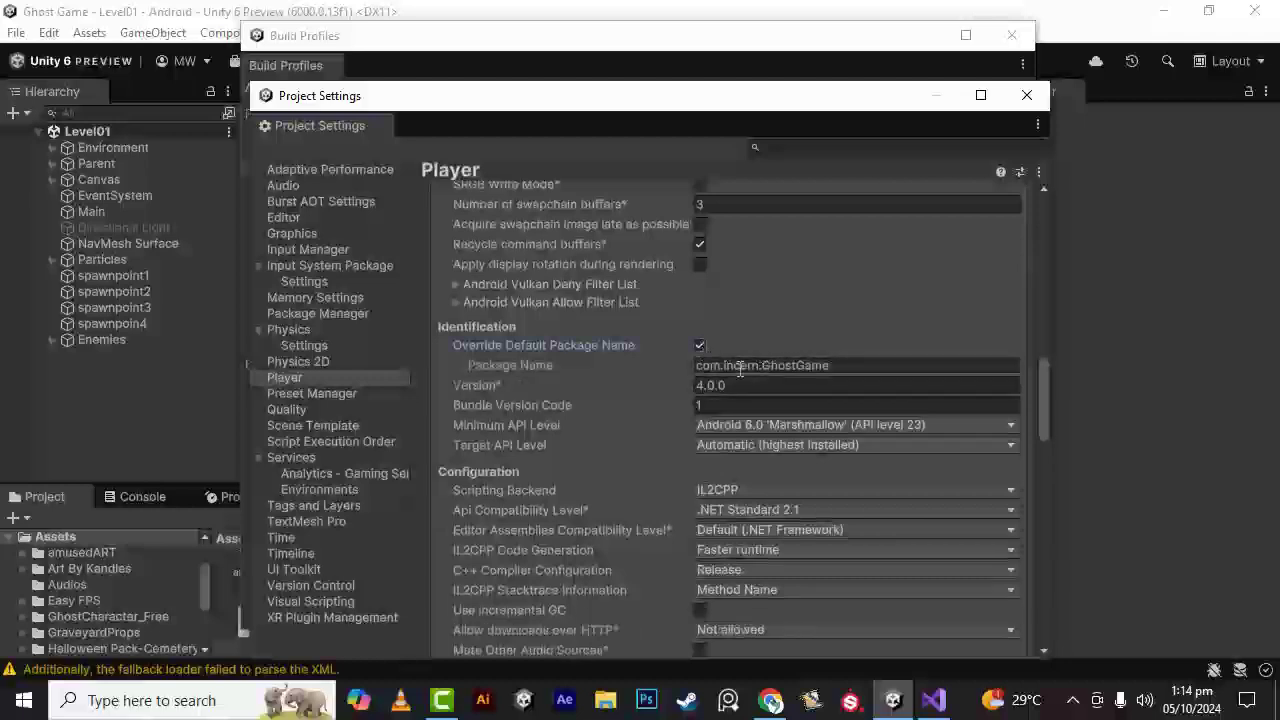
double_click(708, 366)
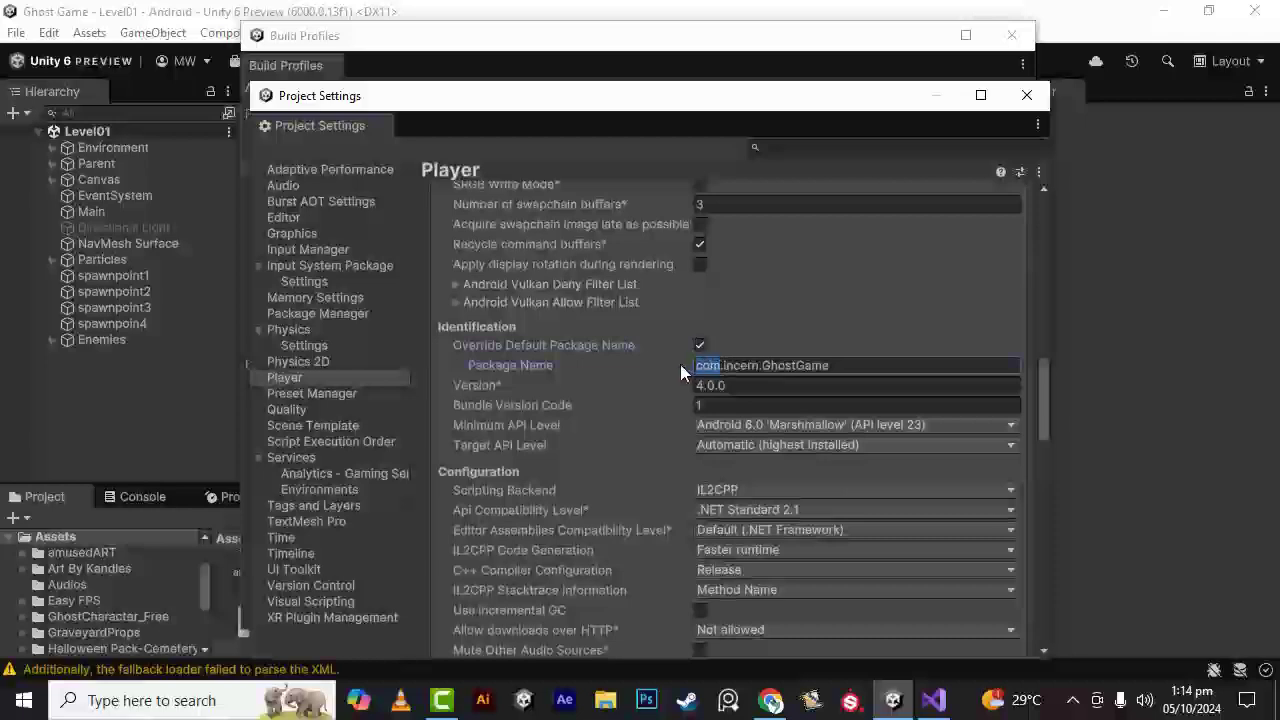
text(waqas)
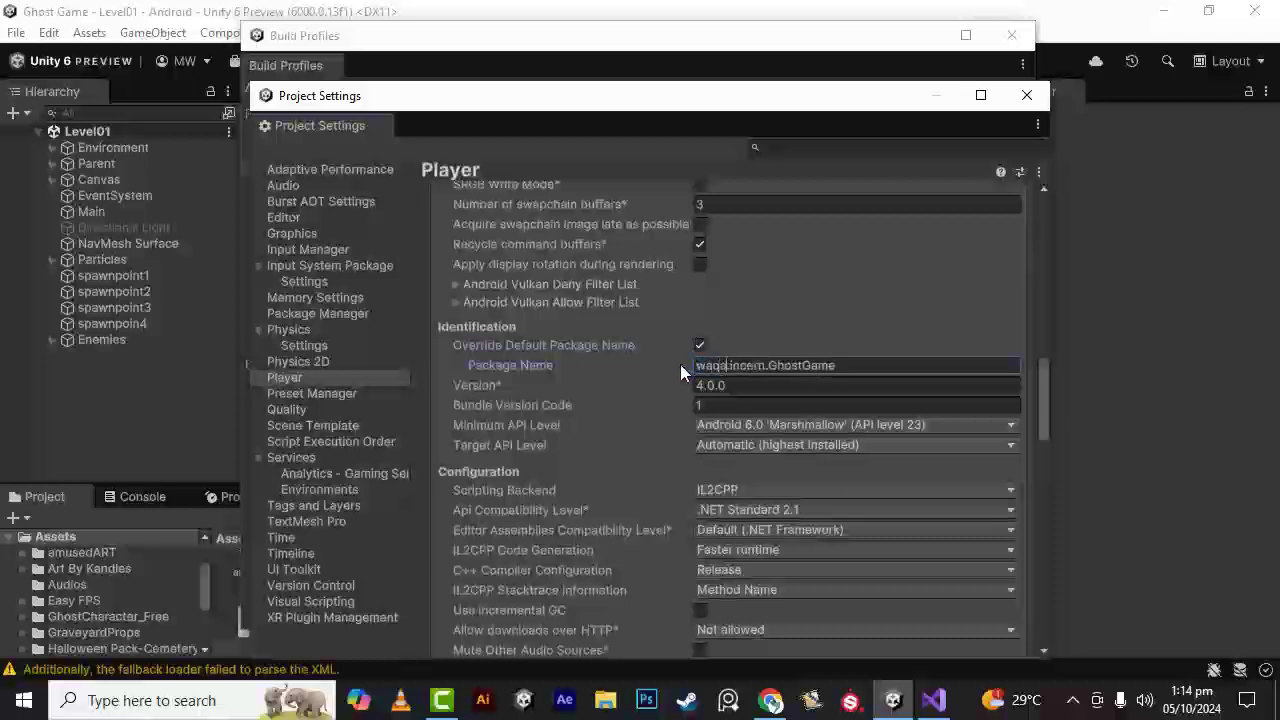
click(931, 365)
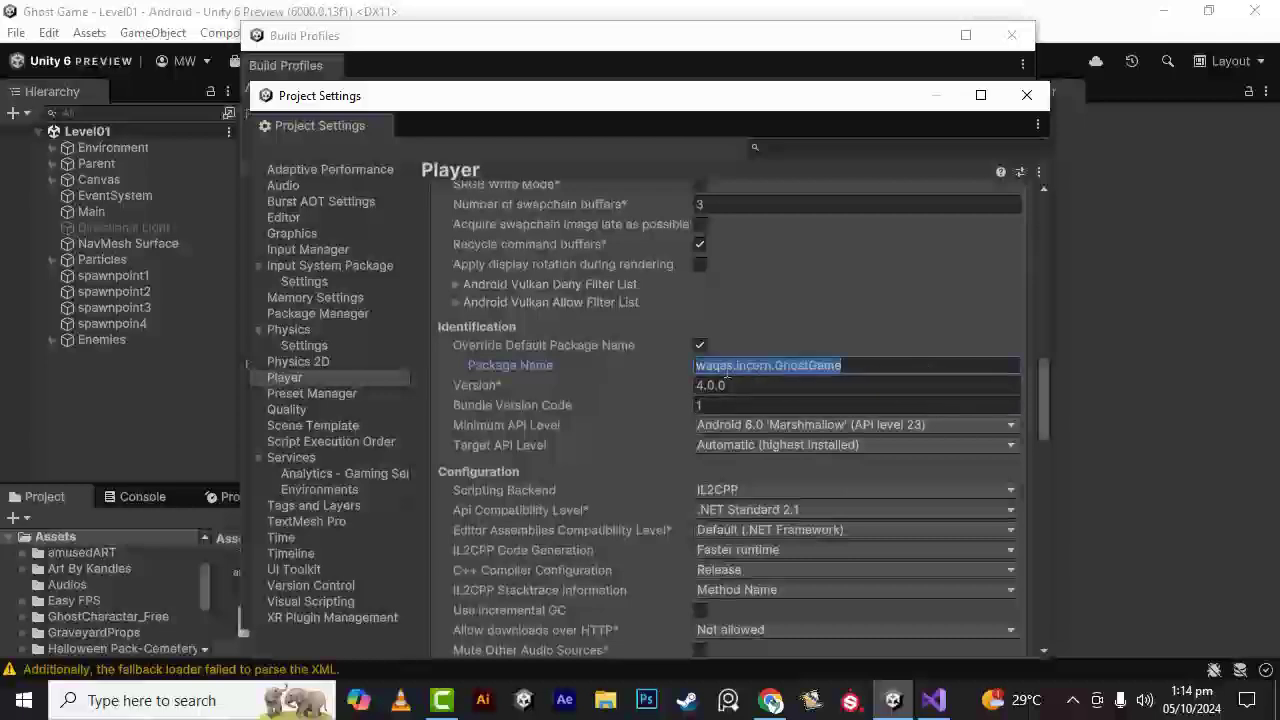
drag(724, 366, 744, 374)
key(ctrl+a)
click(662, 389)
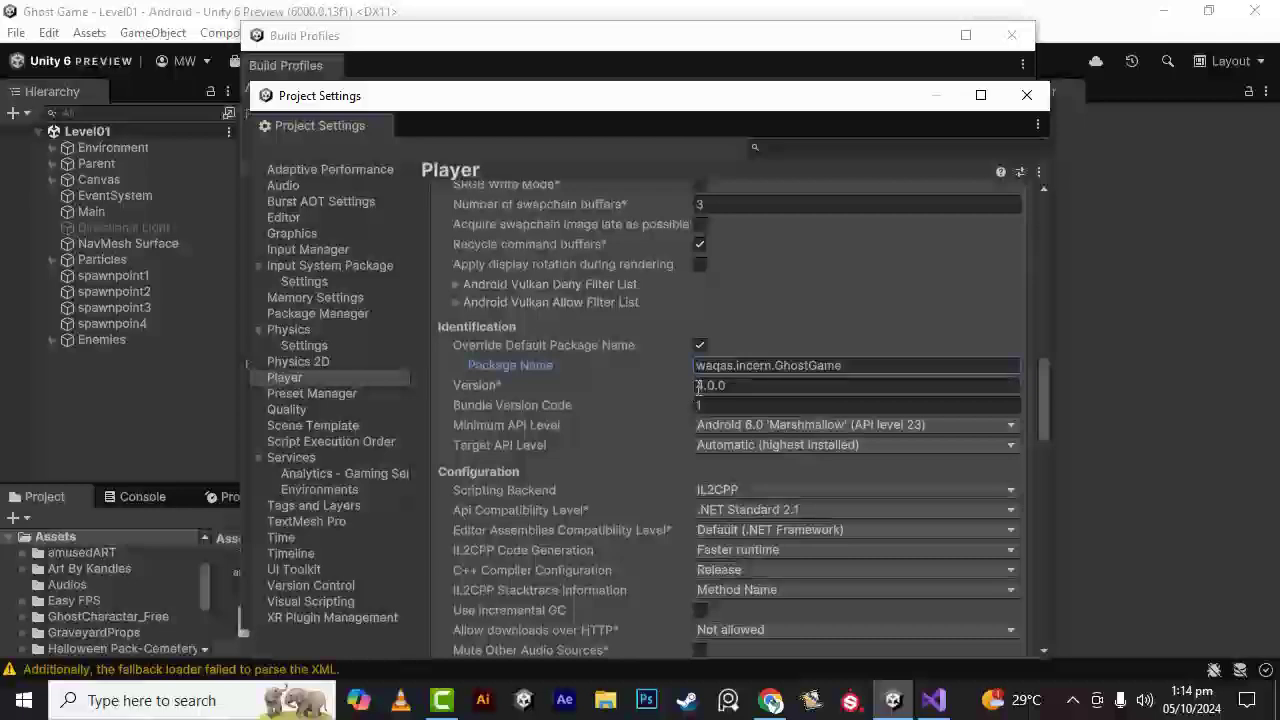
click(758, 405)
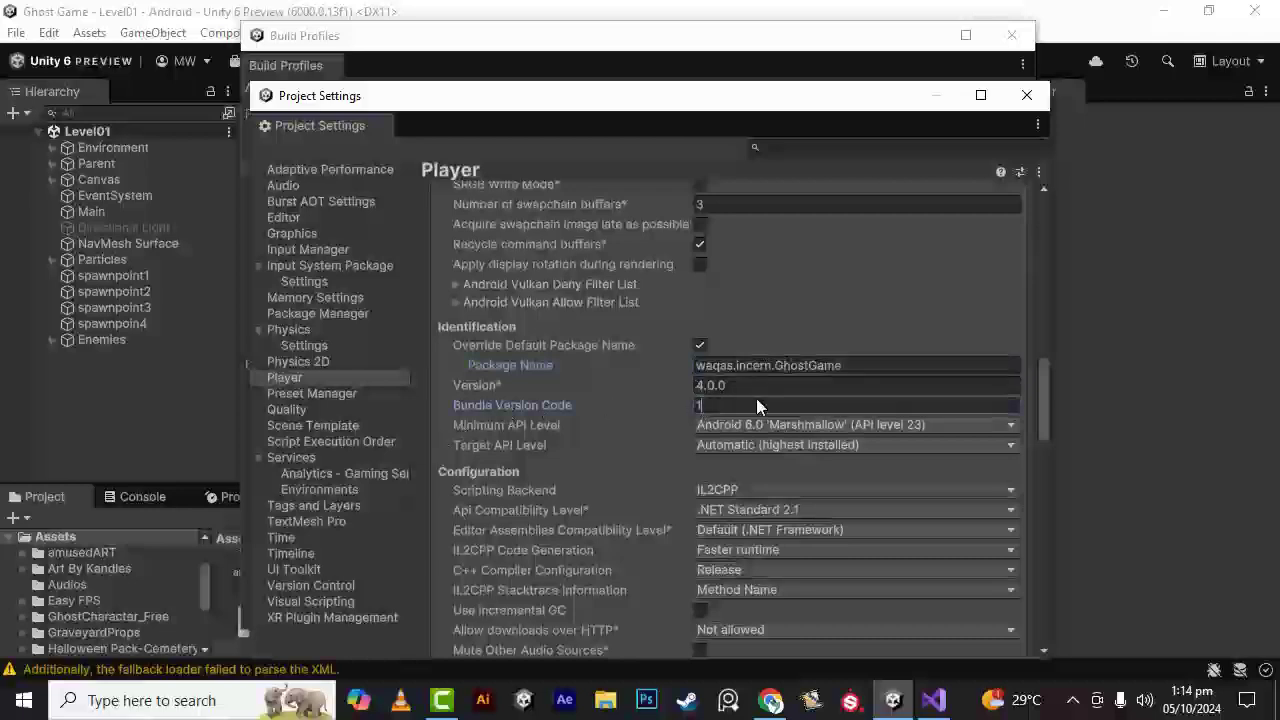
scroll(726, 368, down, 1)
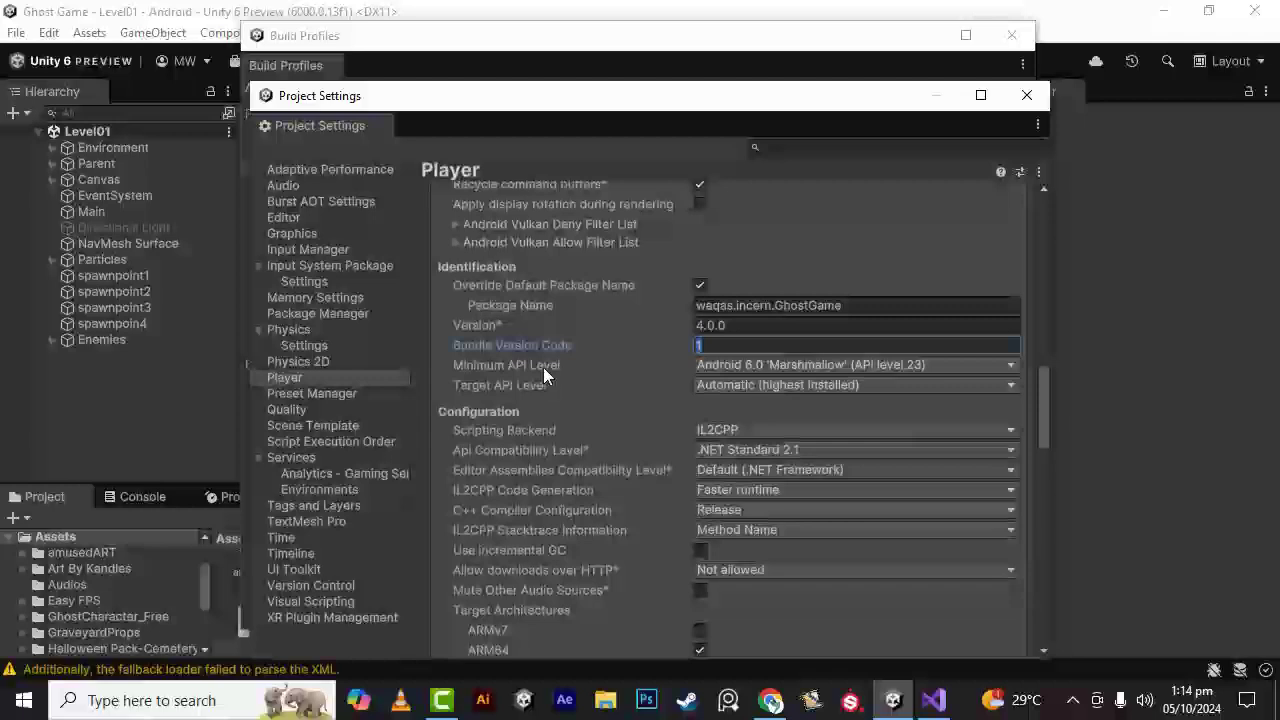
click(785, 366)
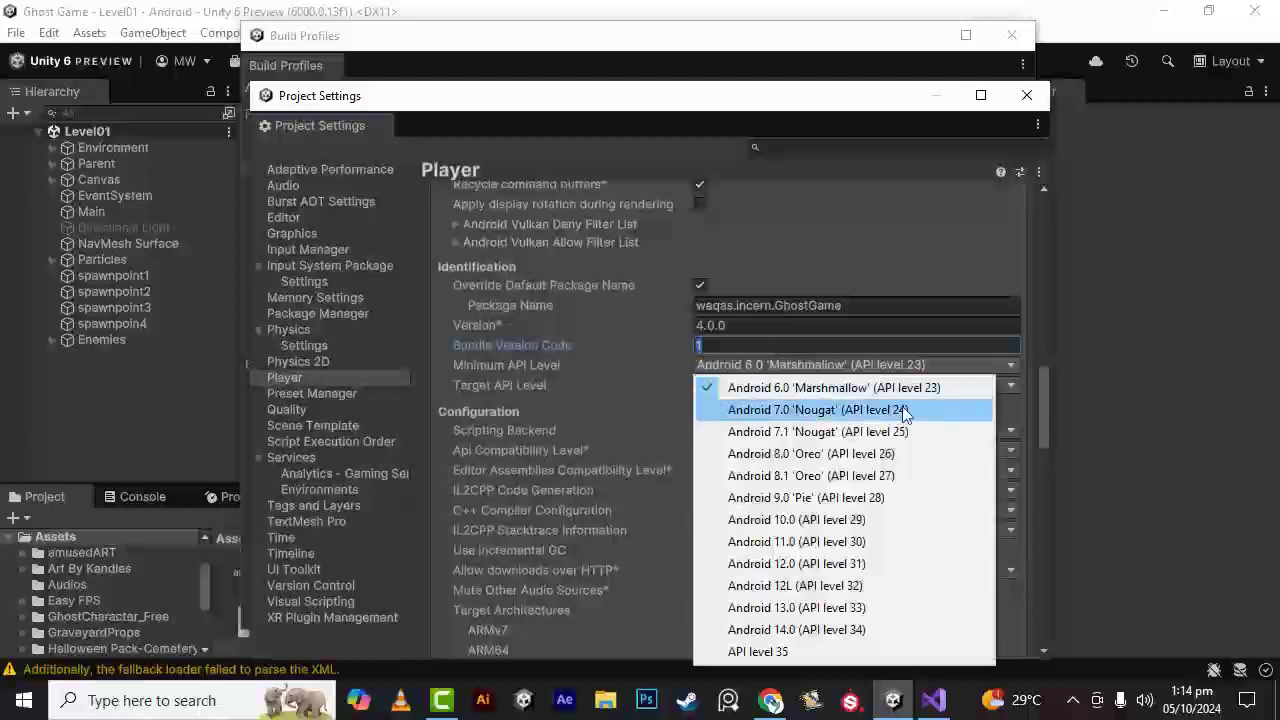
click(844, 114)
click(836, 373)
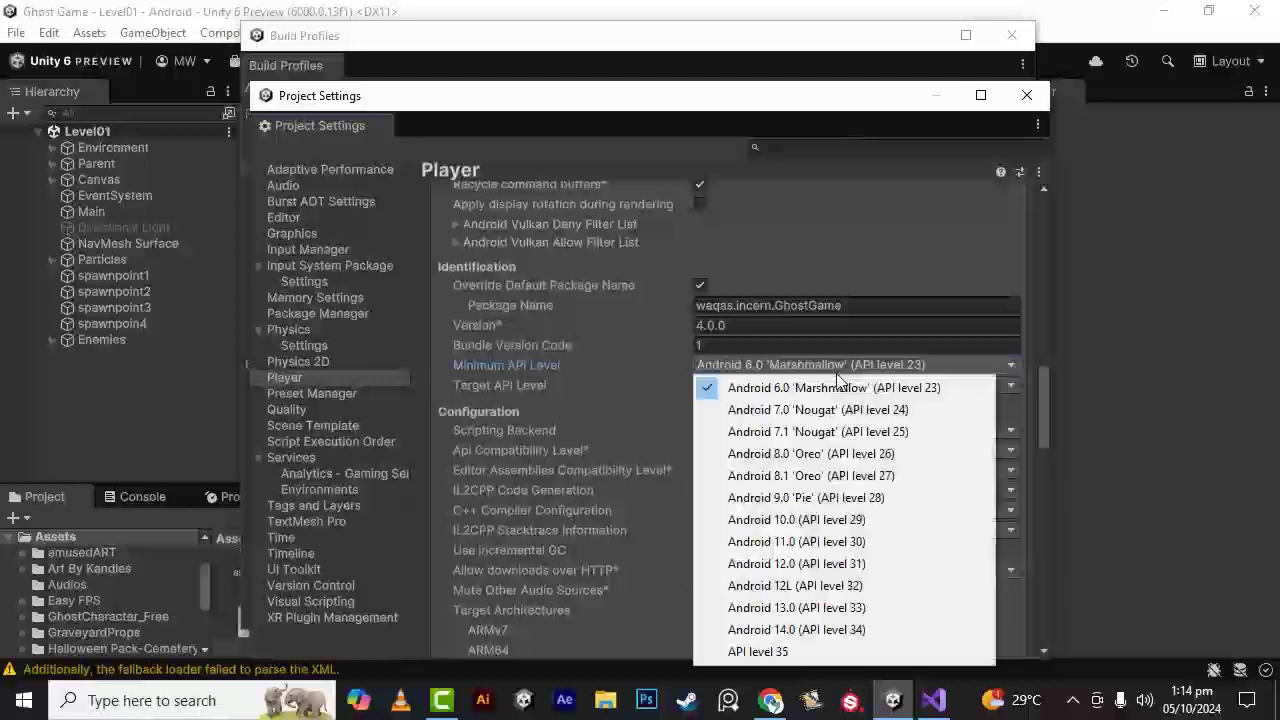
click(567, 391)
click(769, 387)
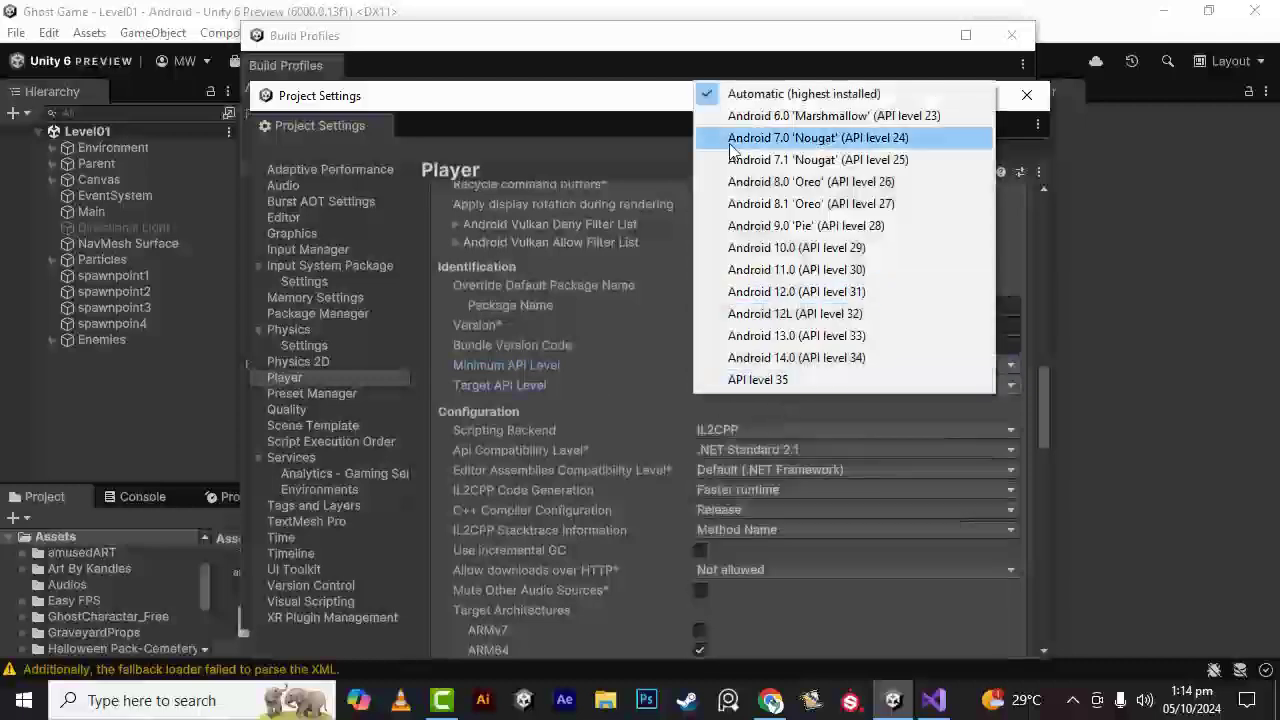
click(790, 93)
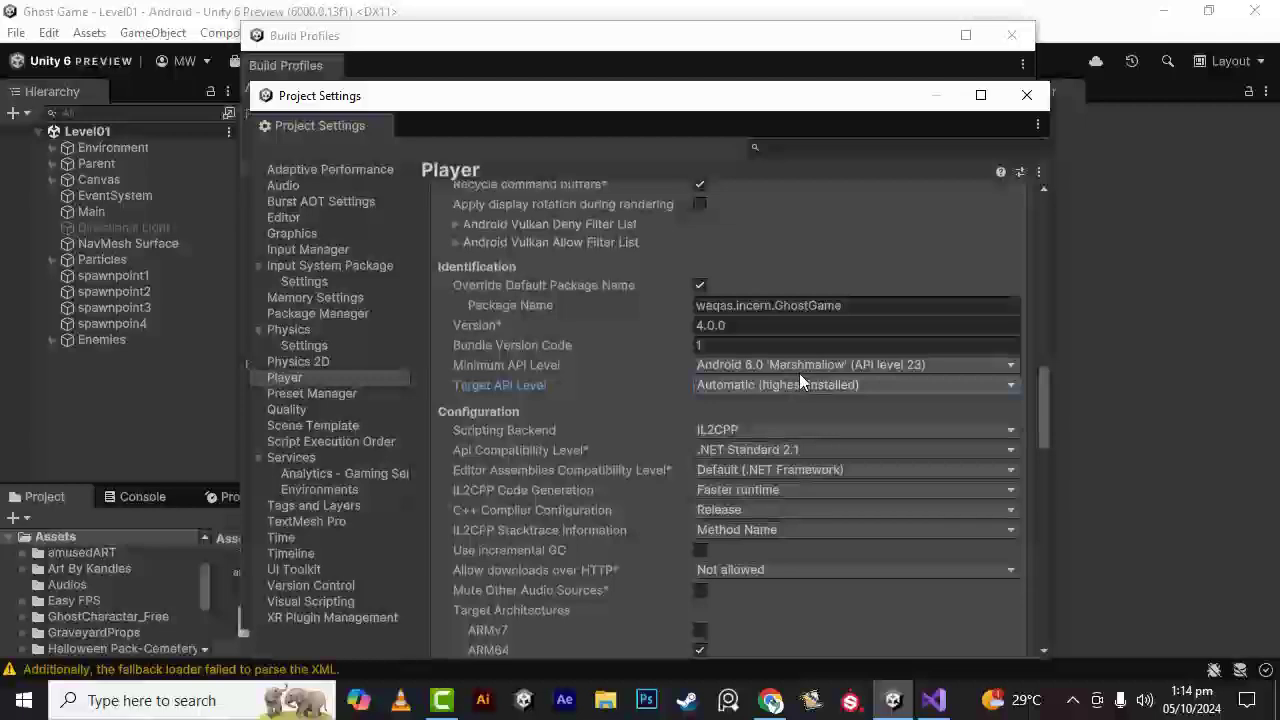
scroll(737, 500, down, 2)
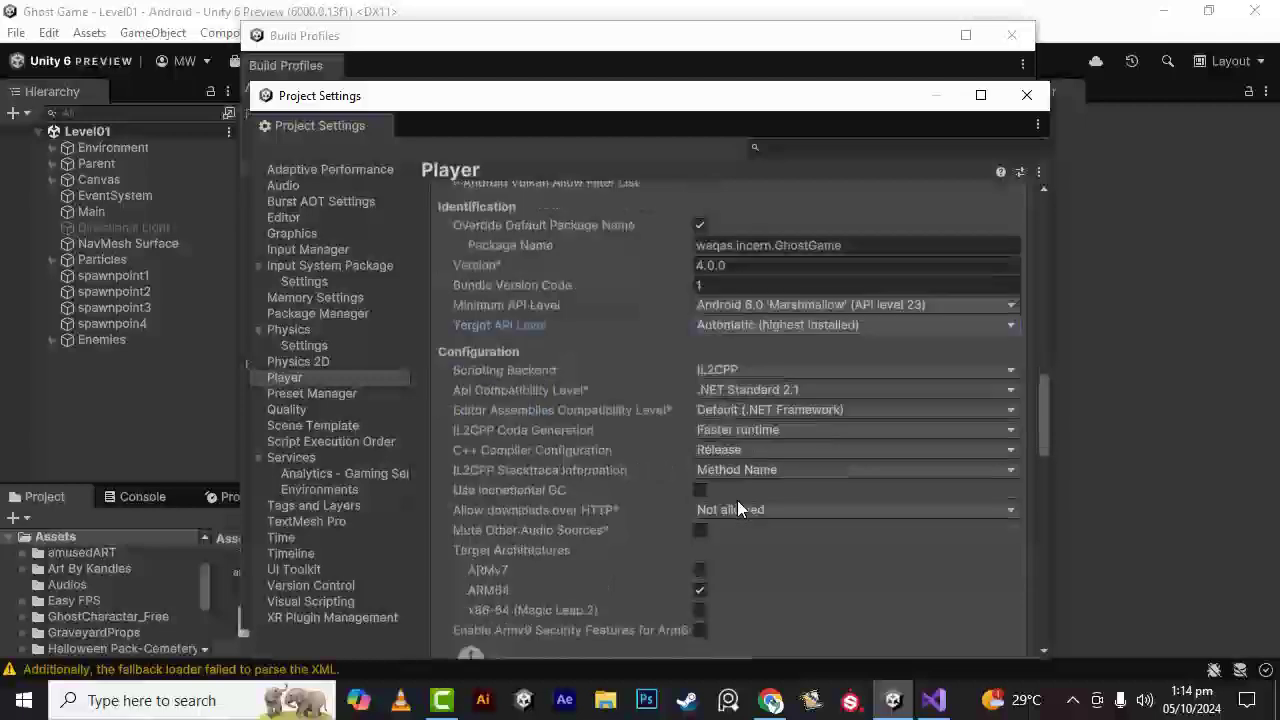
click(776, 373)
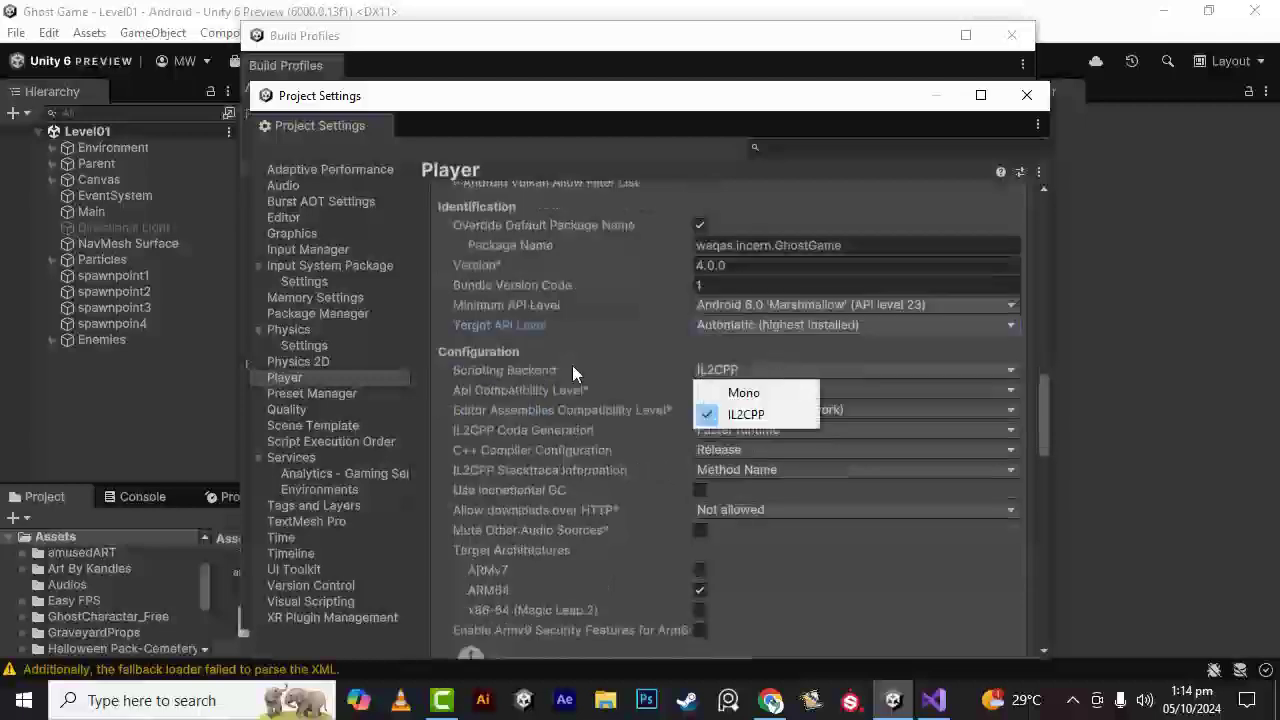
click(604, 376)
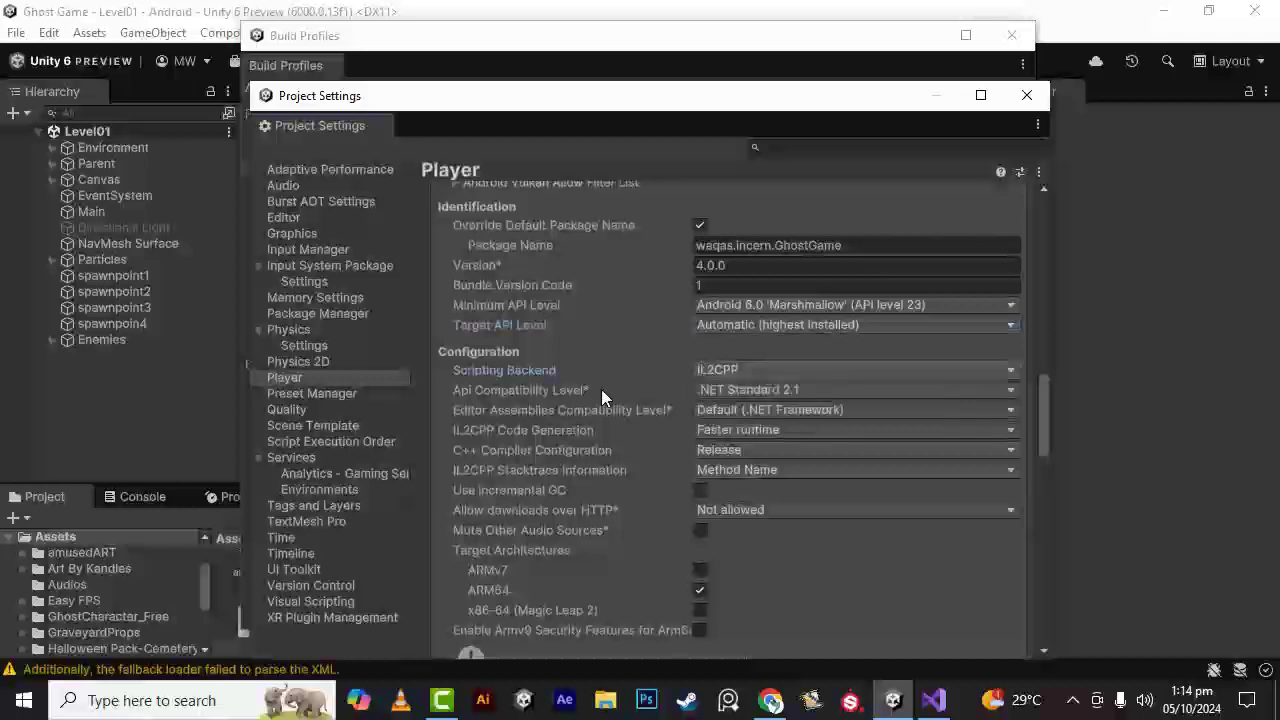
scroll(603, 385, down, 4)
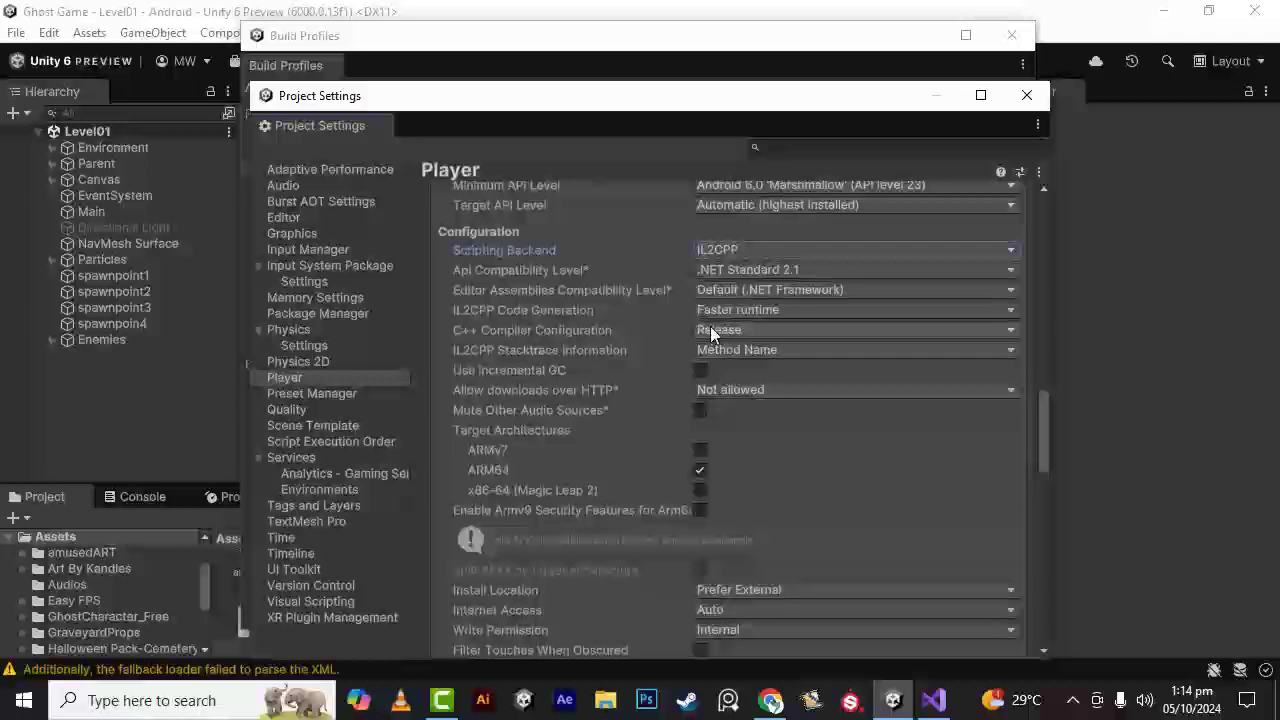
scroll(709, 331, down, 1)
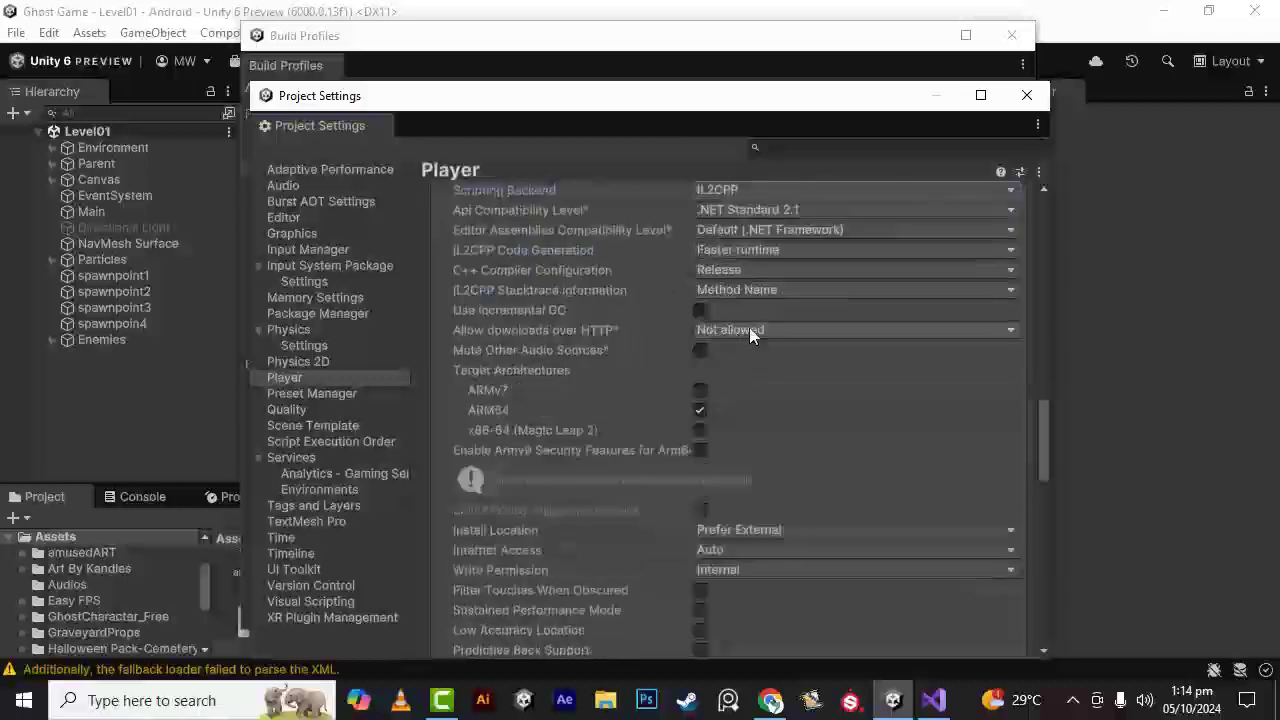
scroll(565, 325, down, 1)
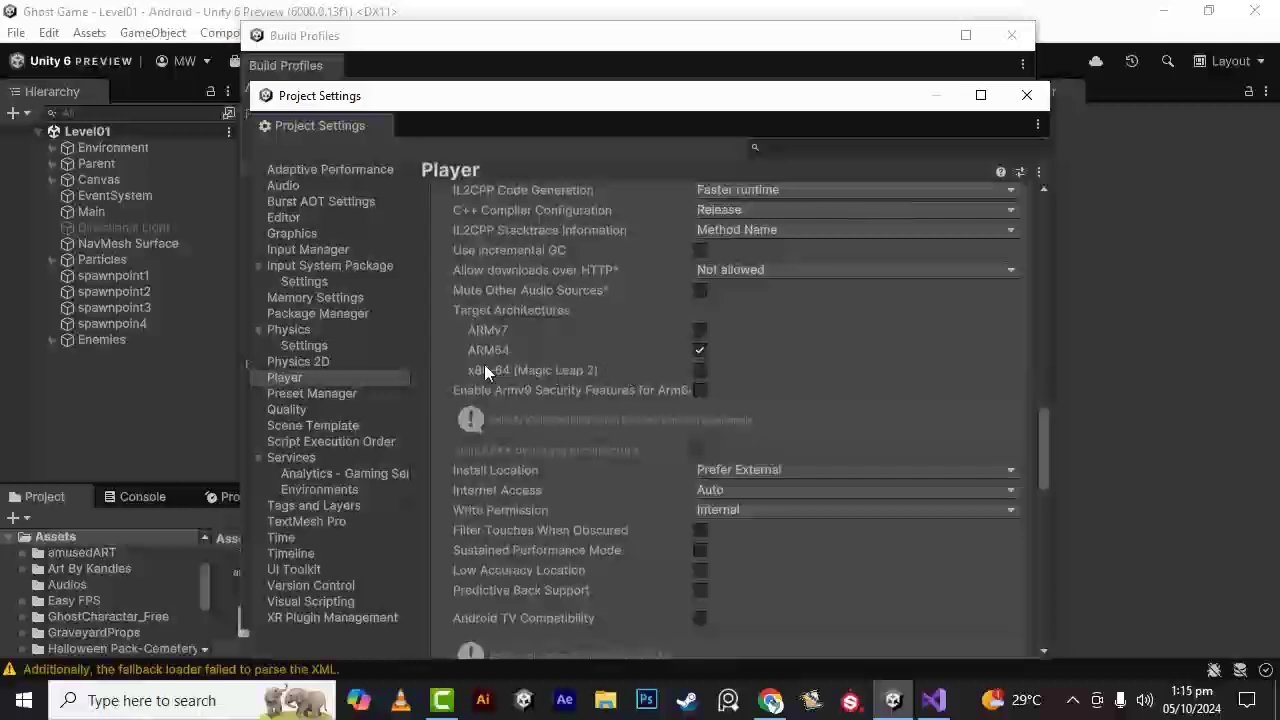
Tick ARMv7 alongside ARM64 in Target Architectures, leaving x86-64 unticked
click(700, 330)
click(700, 349)
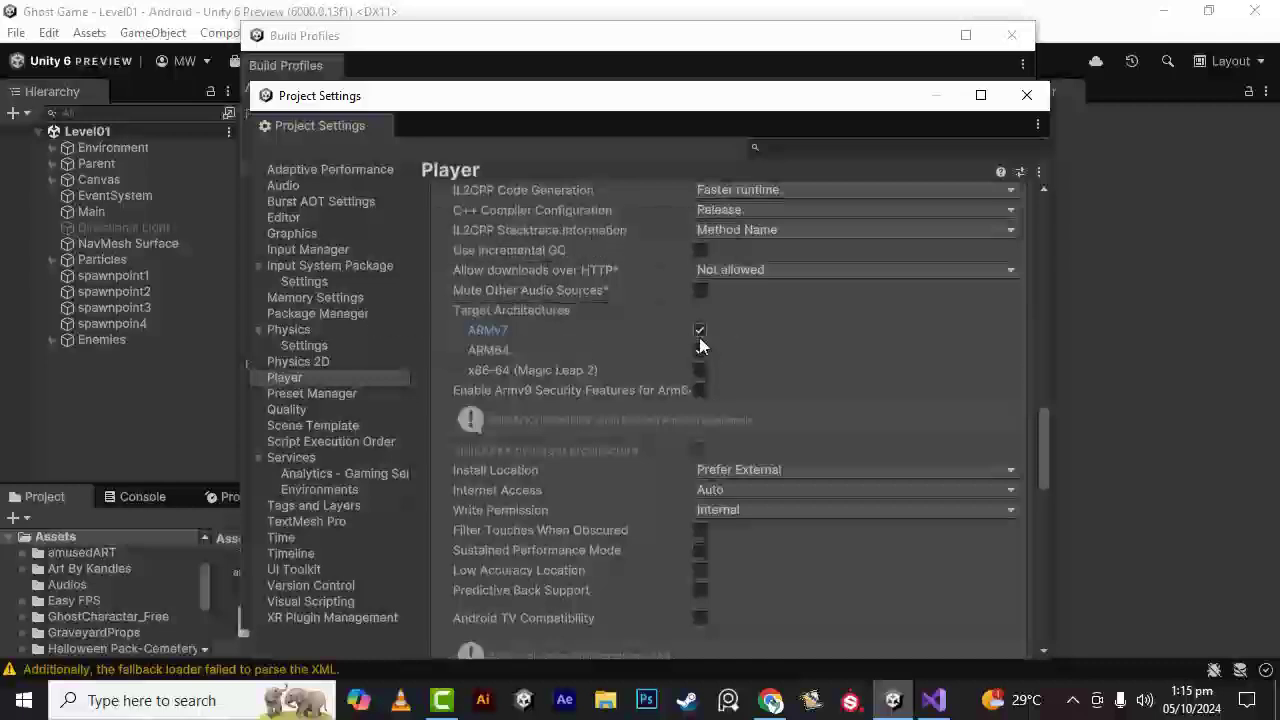
scroll(573, 331, down, 2)
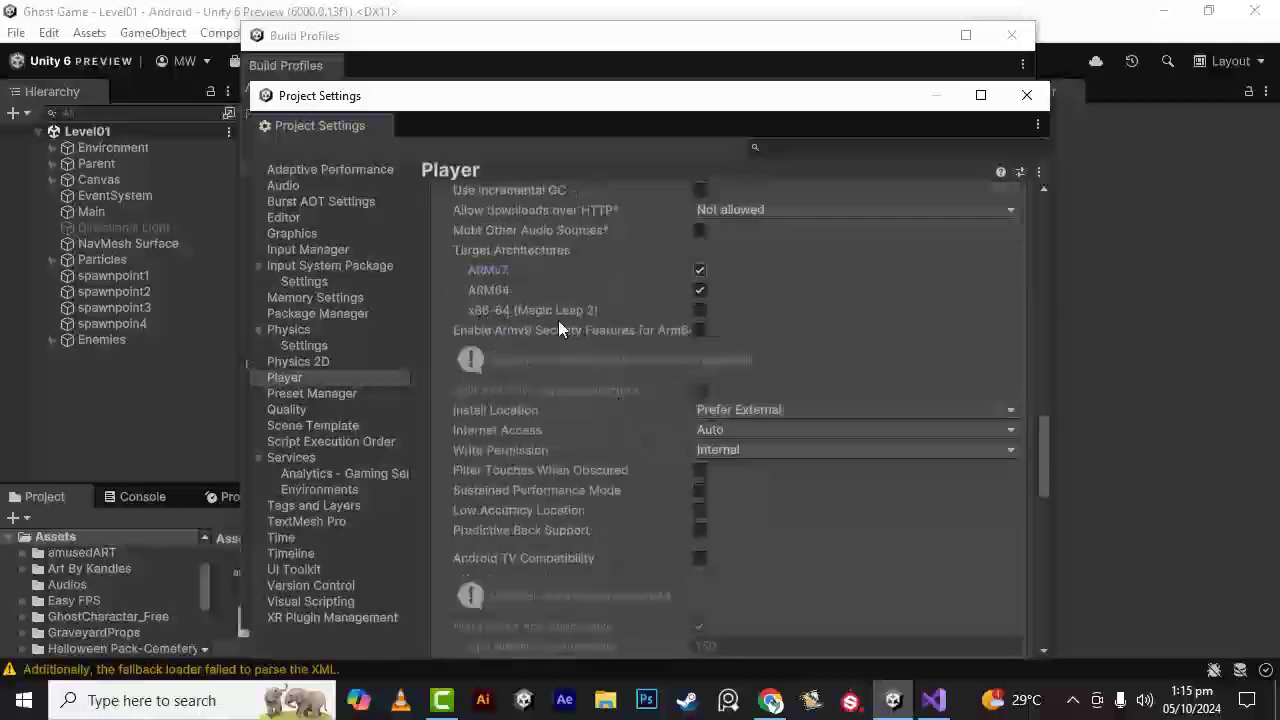
click(700, 310)
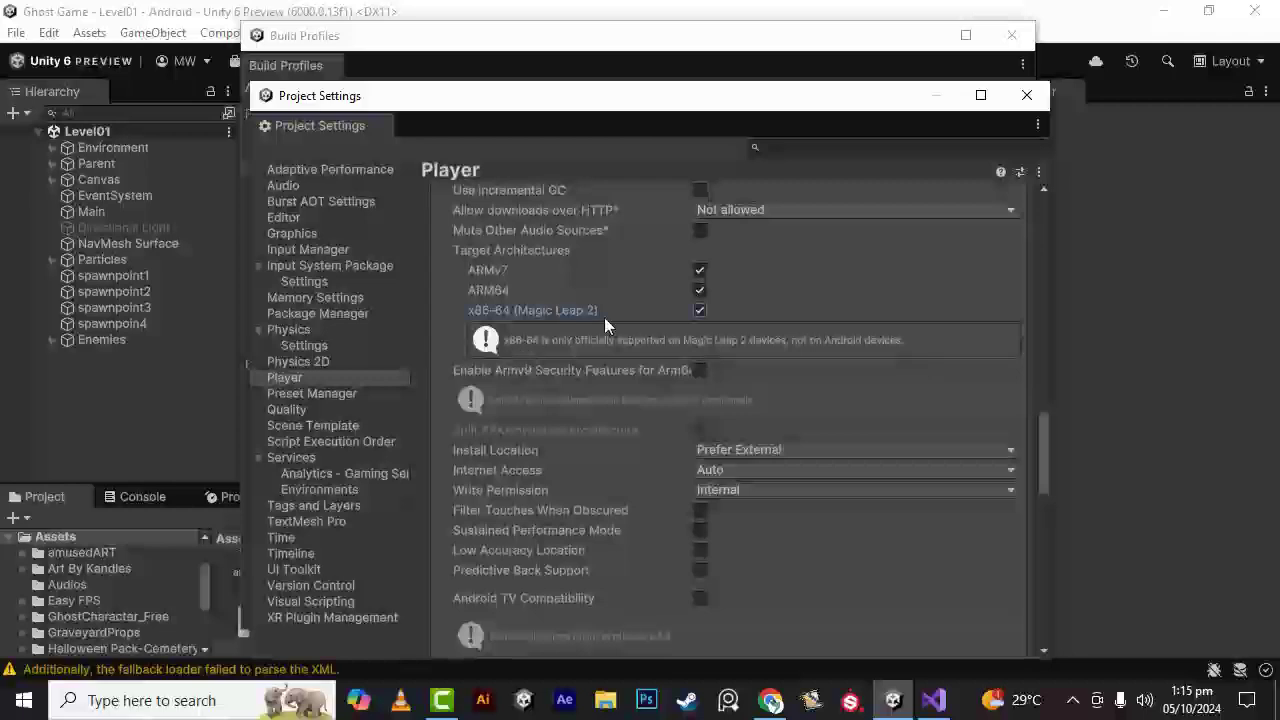
click(698, 311)
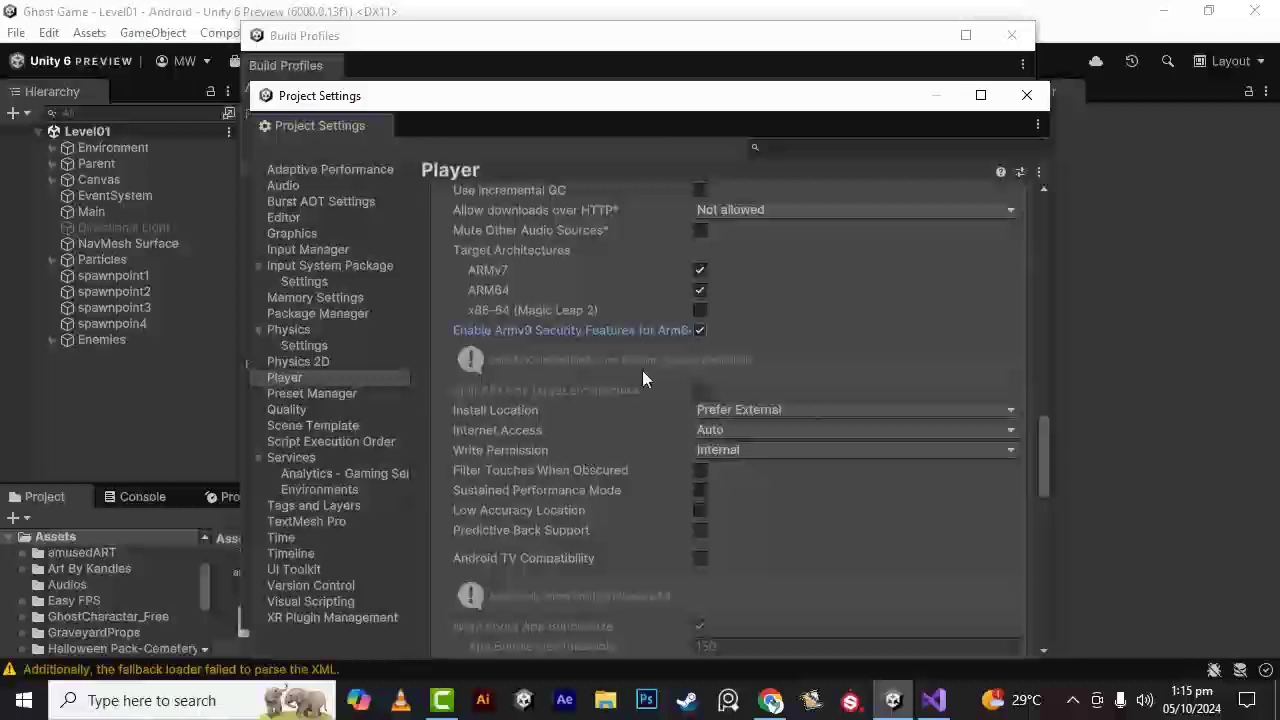
Scroll down the Player settings and expand Publishing Settings, where Custom Keystore is unticked
scroll(602, 400, down, 1)
scroll(575, 378, down, 1)
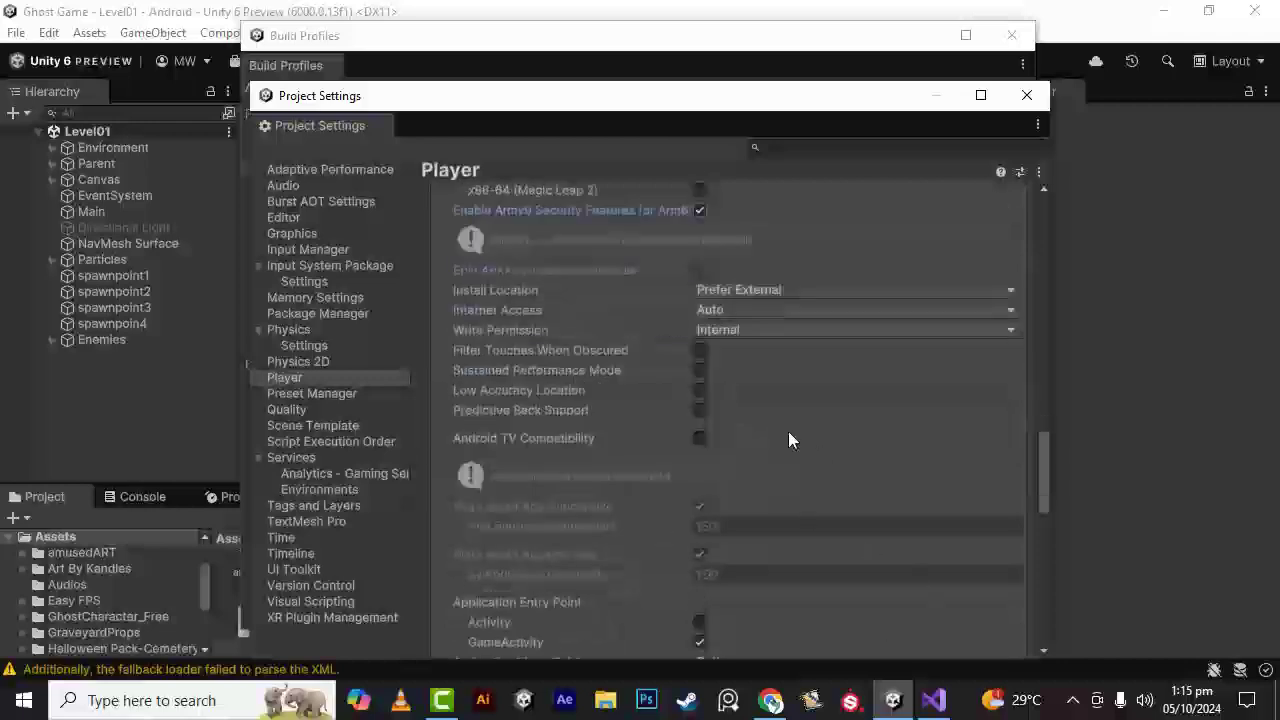
scroll(813, 362, down, 2)
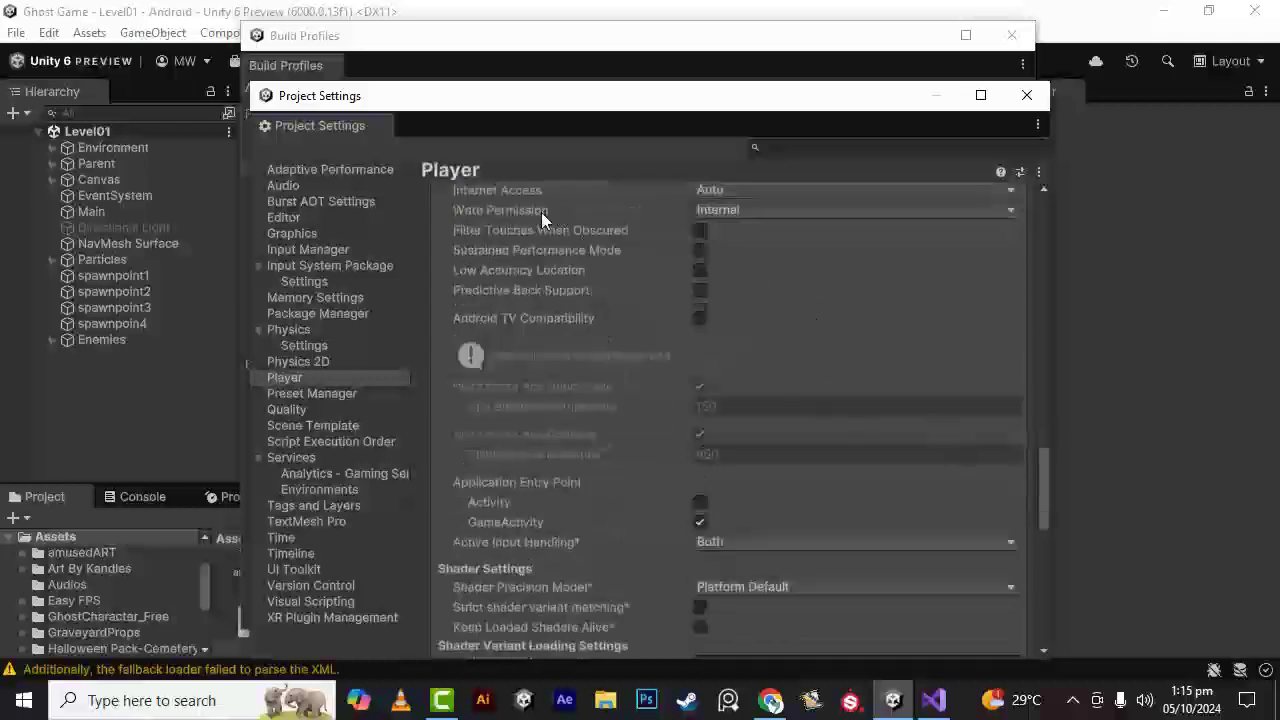
scroll(836, 318, down, 1)
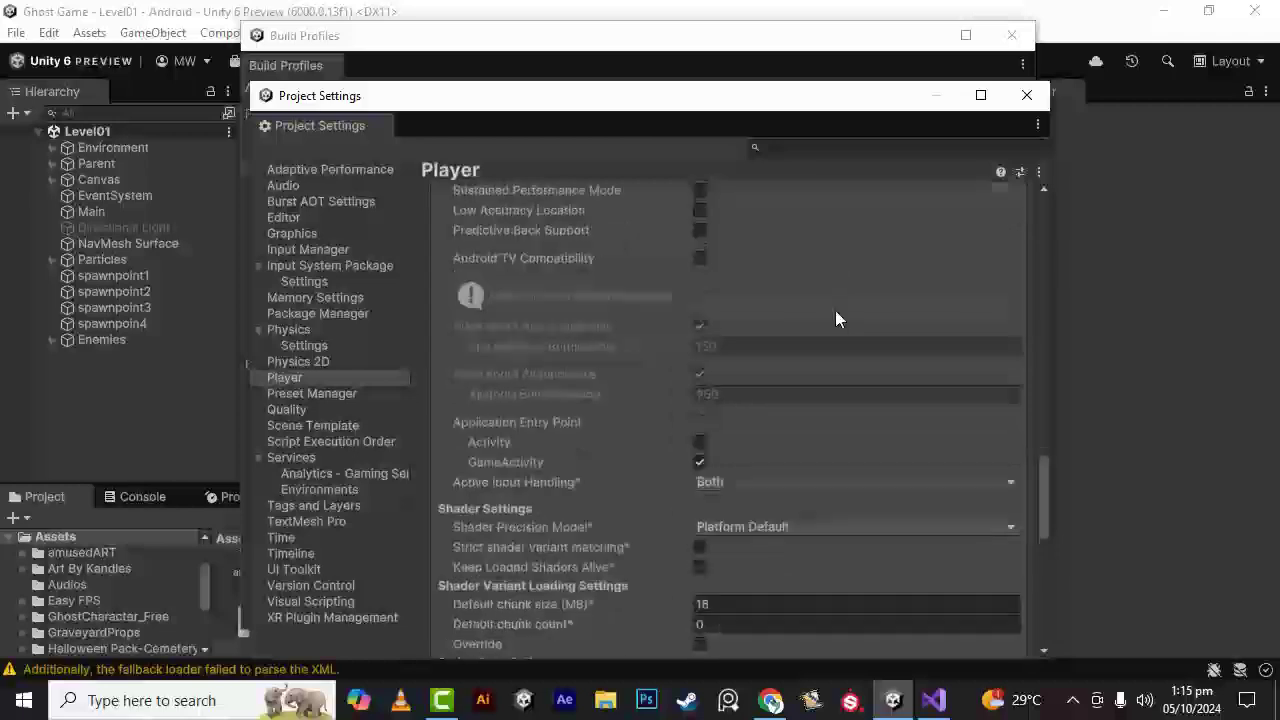
scroll(836, 318, down, 1)
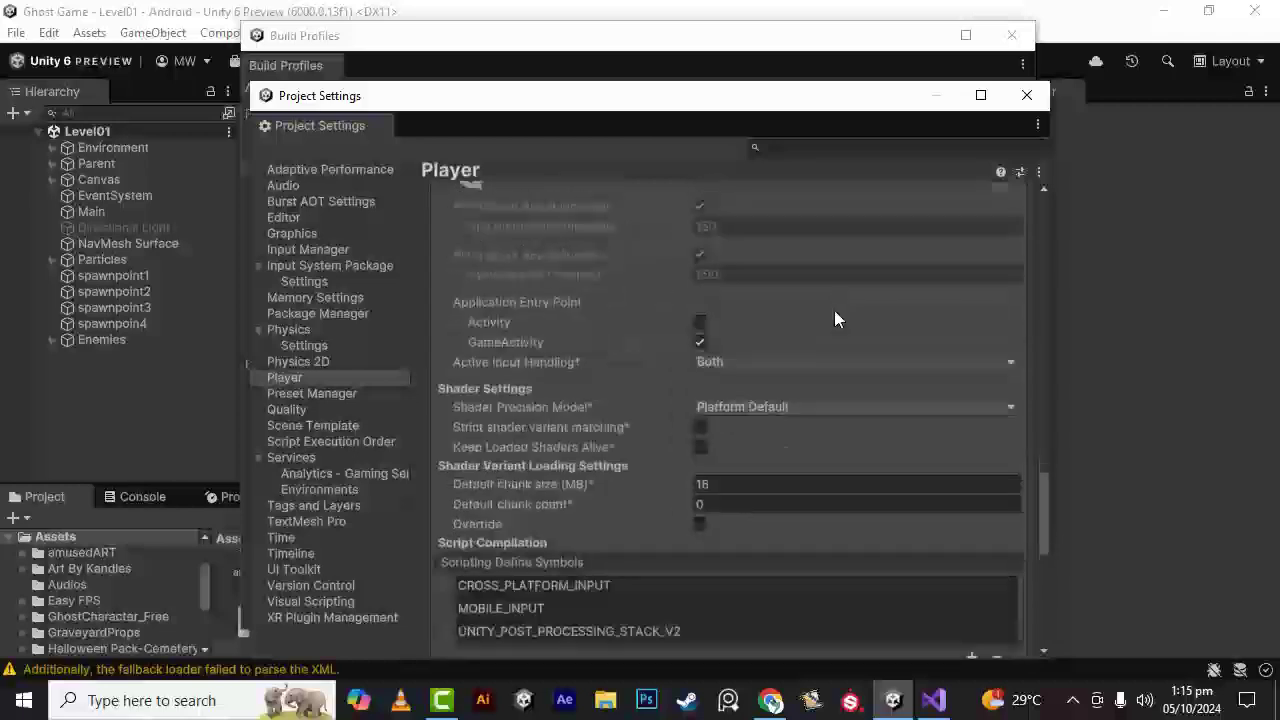
scroll(836, 316, down, 3)
scroll(834, 318, down, 2)
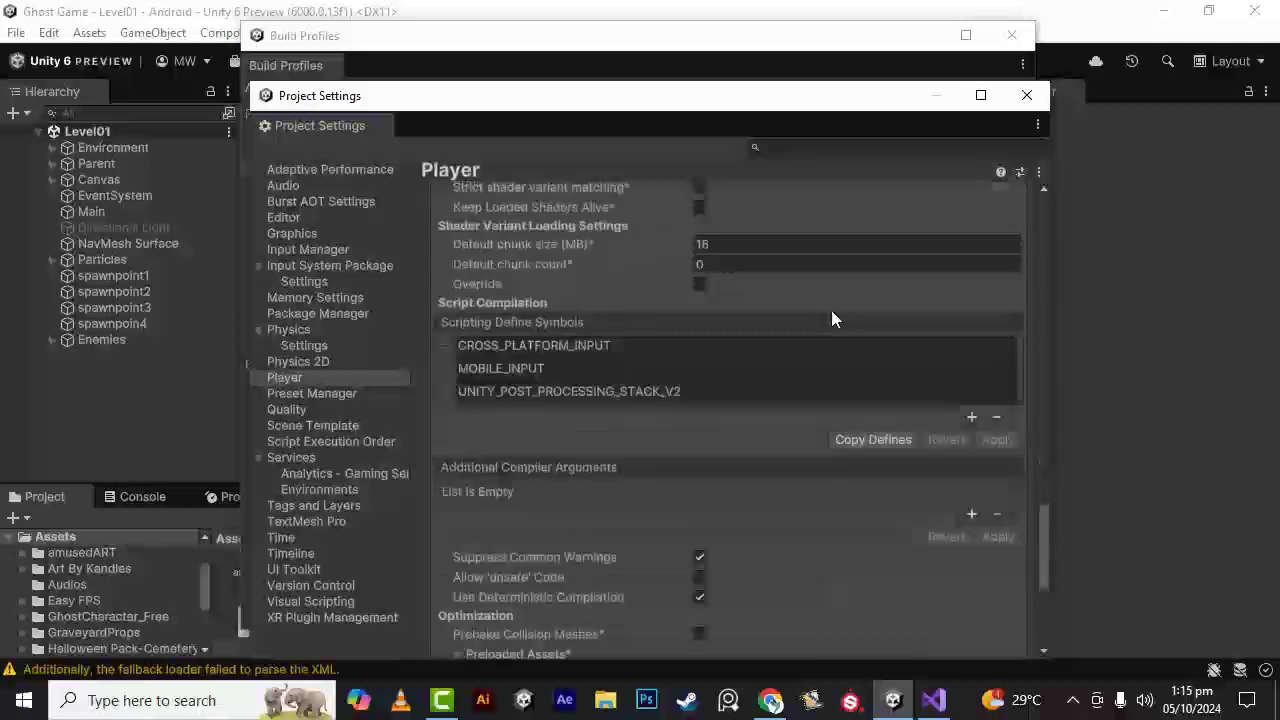
scroll(831, 314, down, 2)
scroll(829, 314, down, 2)
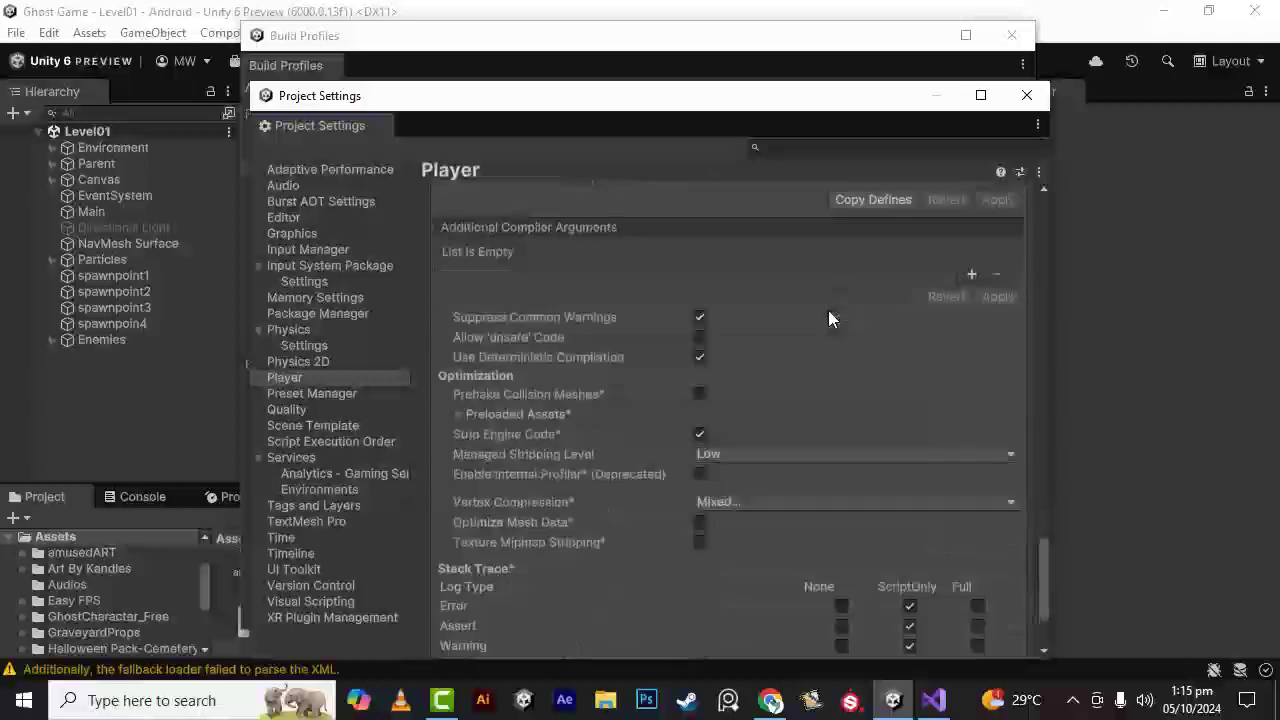
scroll(828, 318, down, 2)
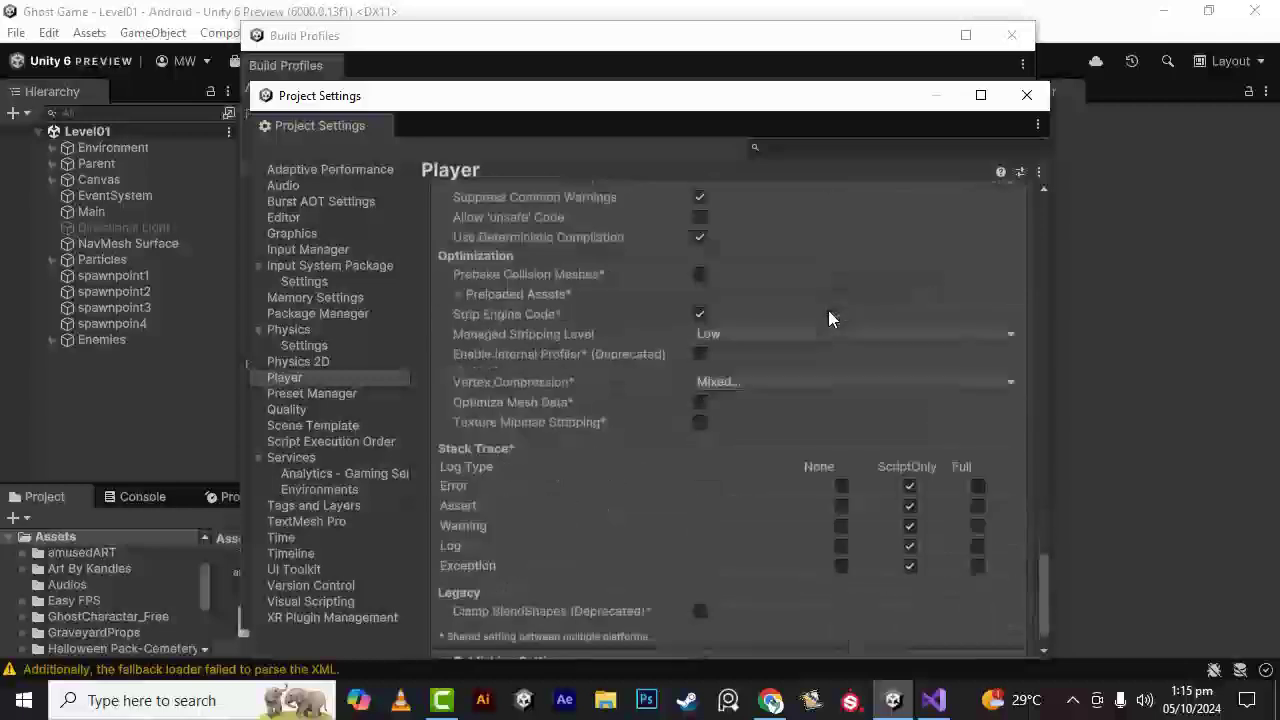
scroll(828, 318, down, 1)
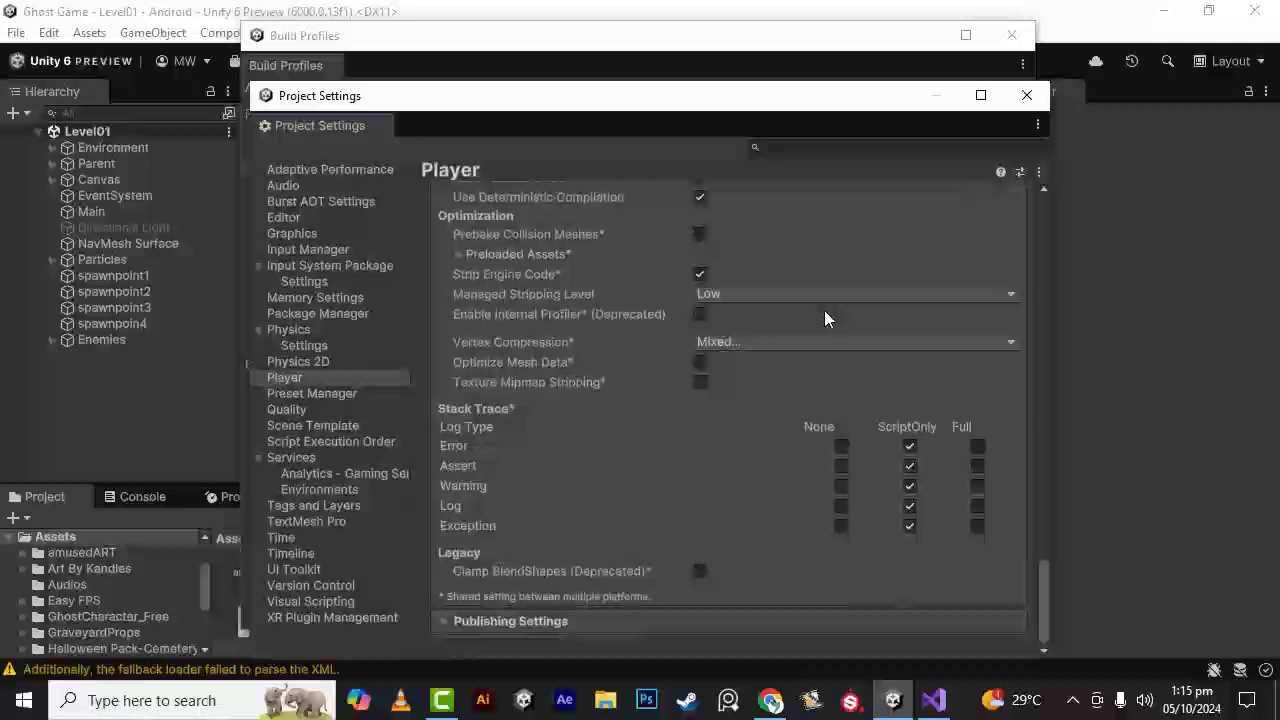
click(447, 621)
scroll(830, 464, down, 5)
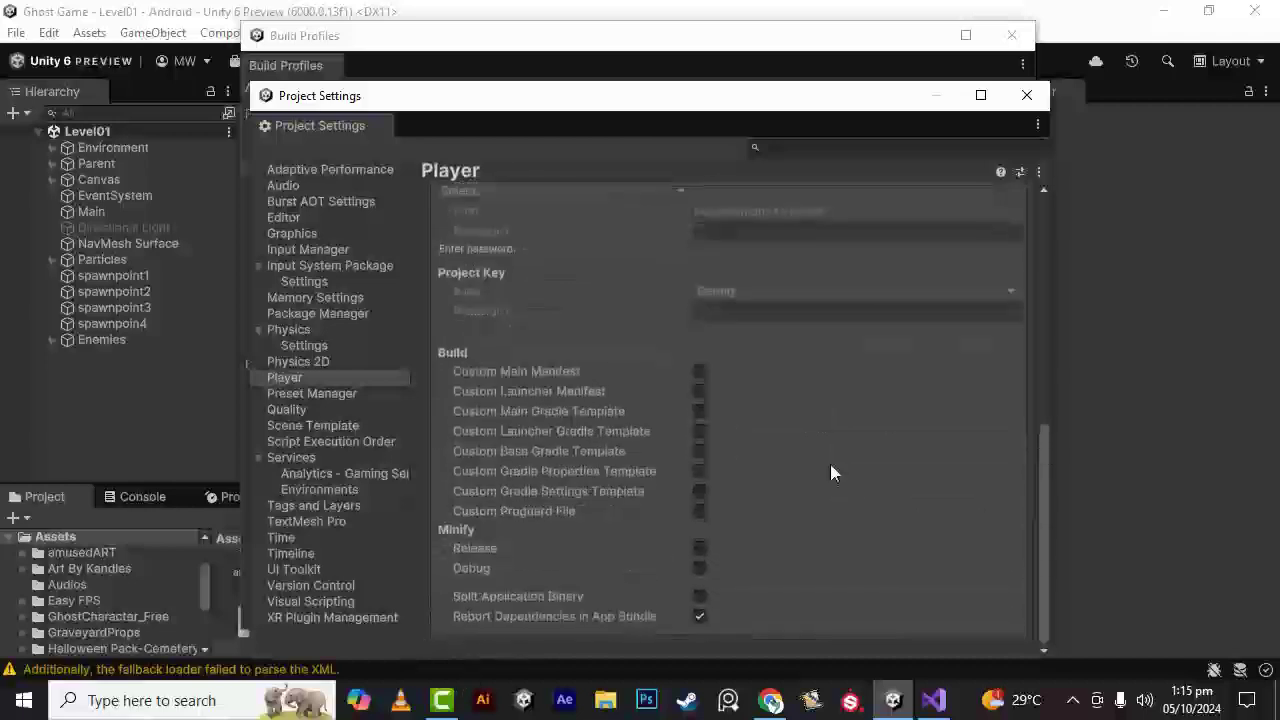
scroll(801, 425, up, 2)
scroll(809, 445, up, 2)
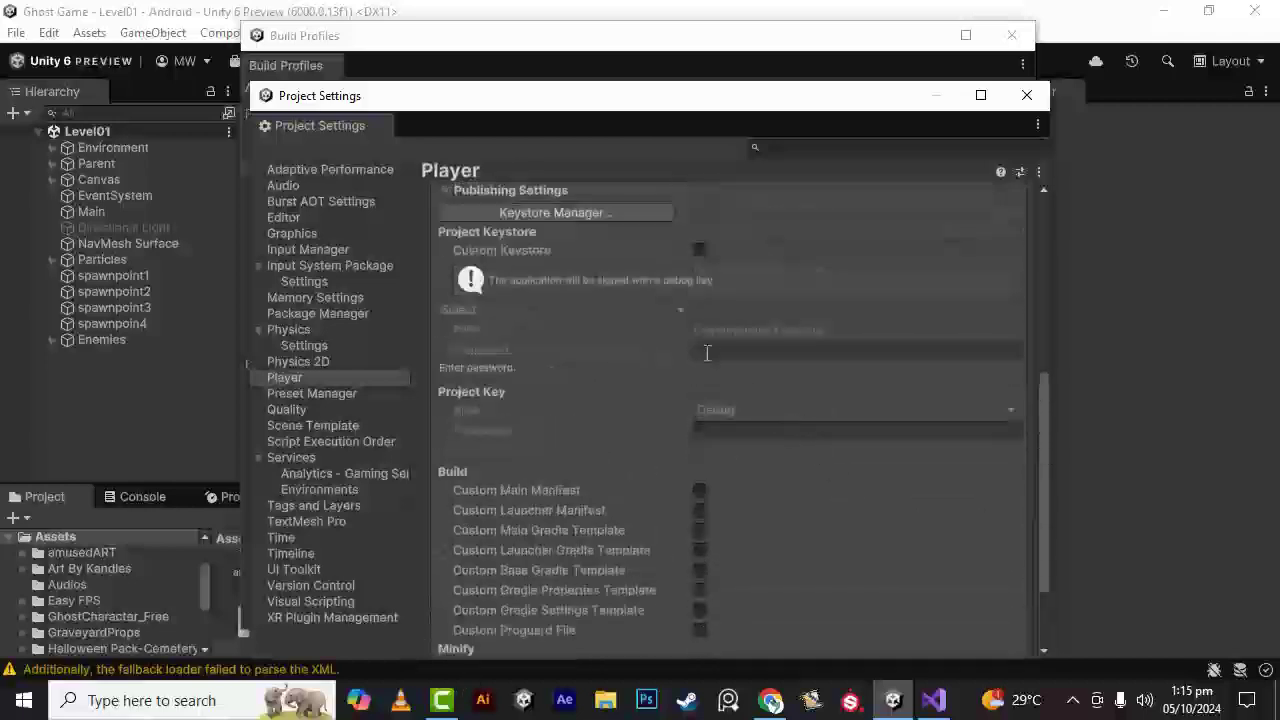
scroll(700, 360, up, 2)
scroll(575, 335, up, 2)
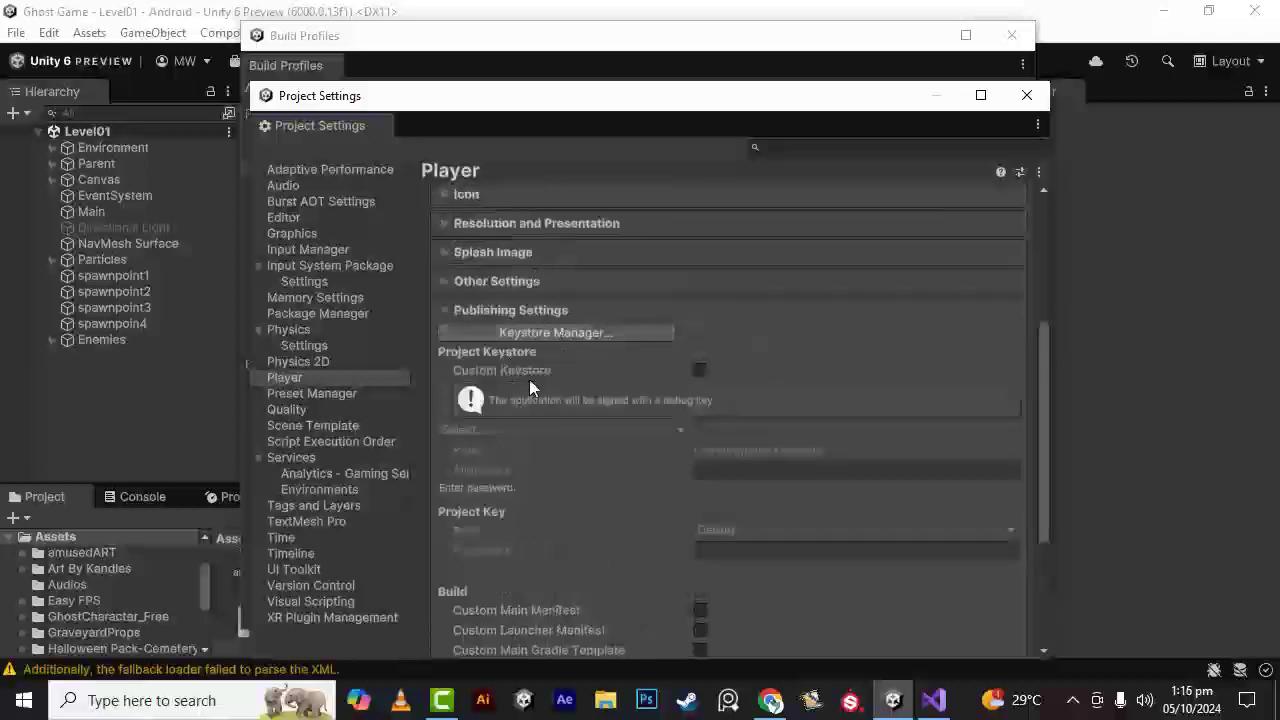
In Keystore Manager, create a new keystore via Create New > Anywhere, saved as user.keystore in Ghost Game
click(581, 335)
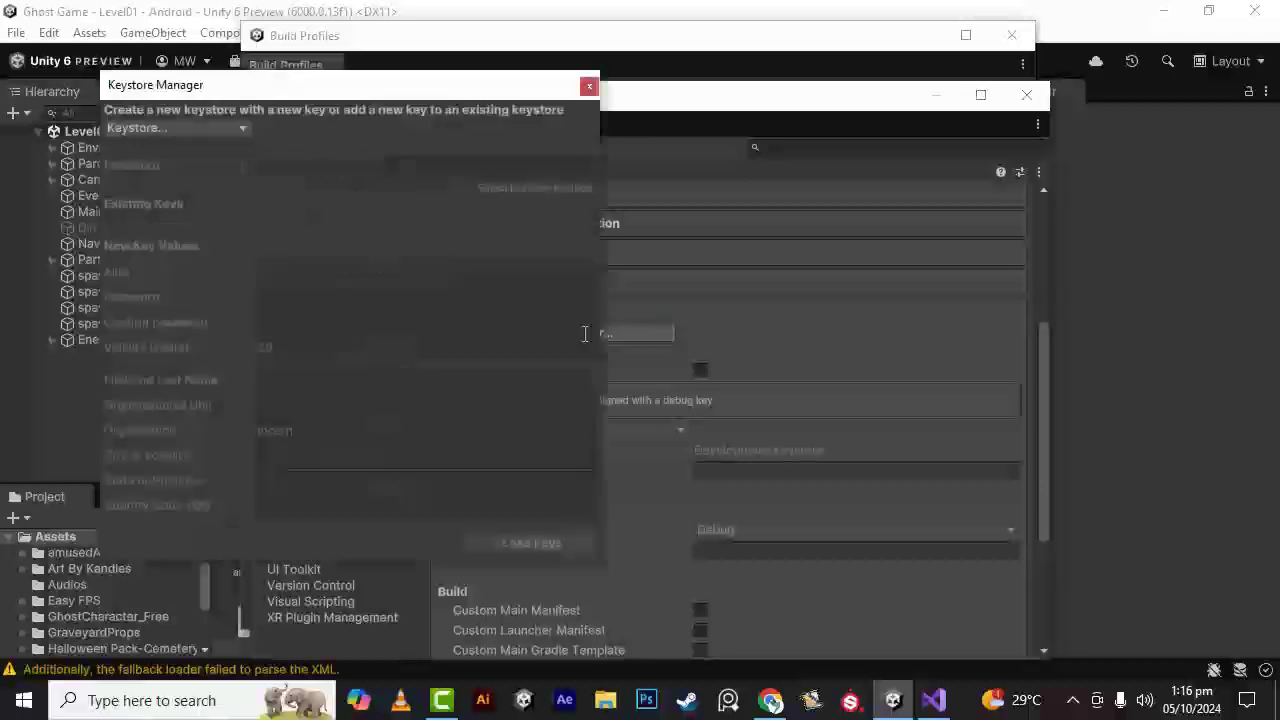
drag(422, 94, 835, 174)
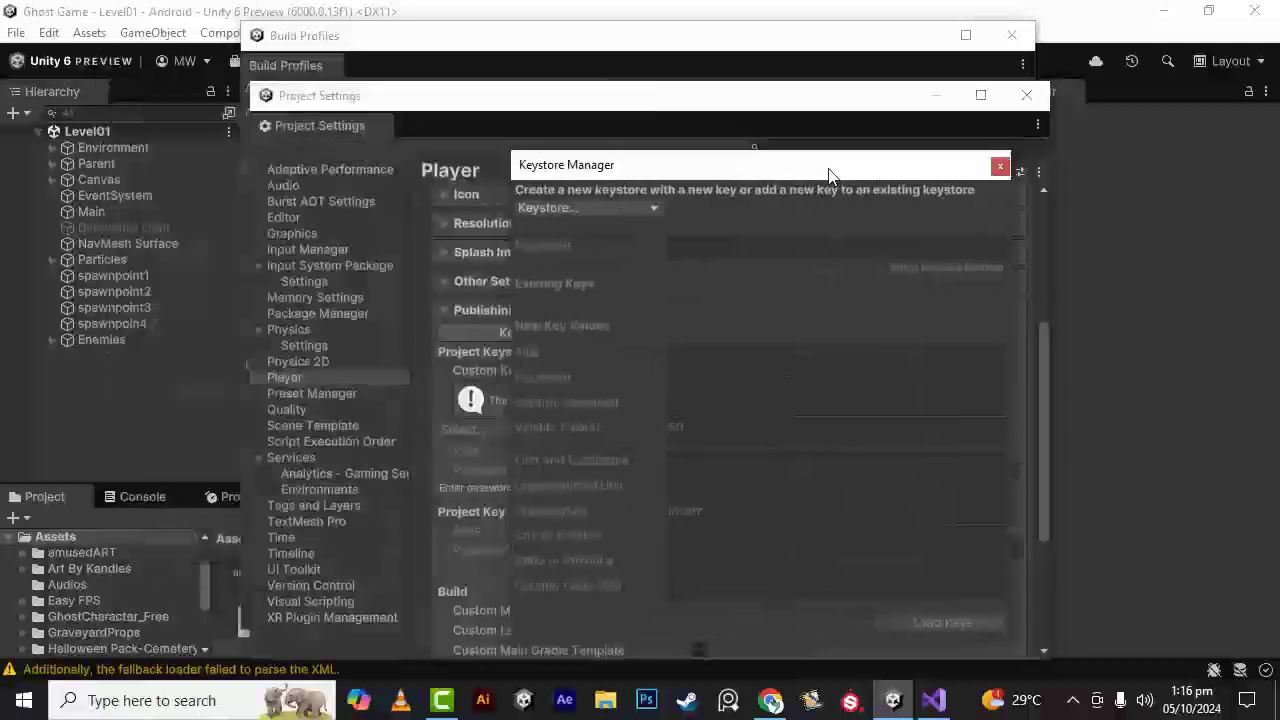
click(648, 212)
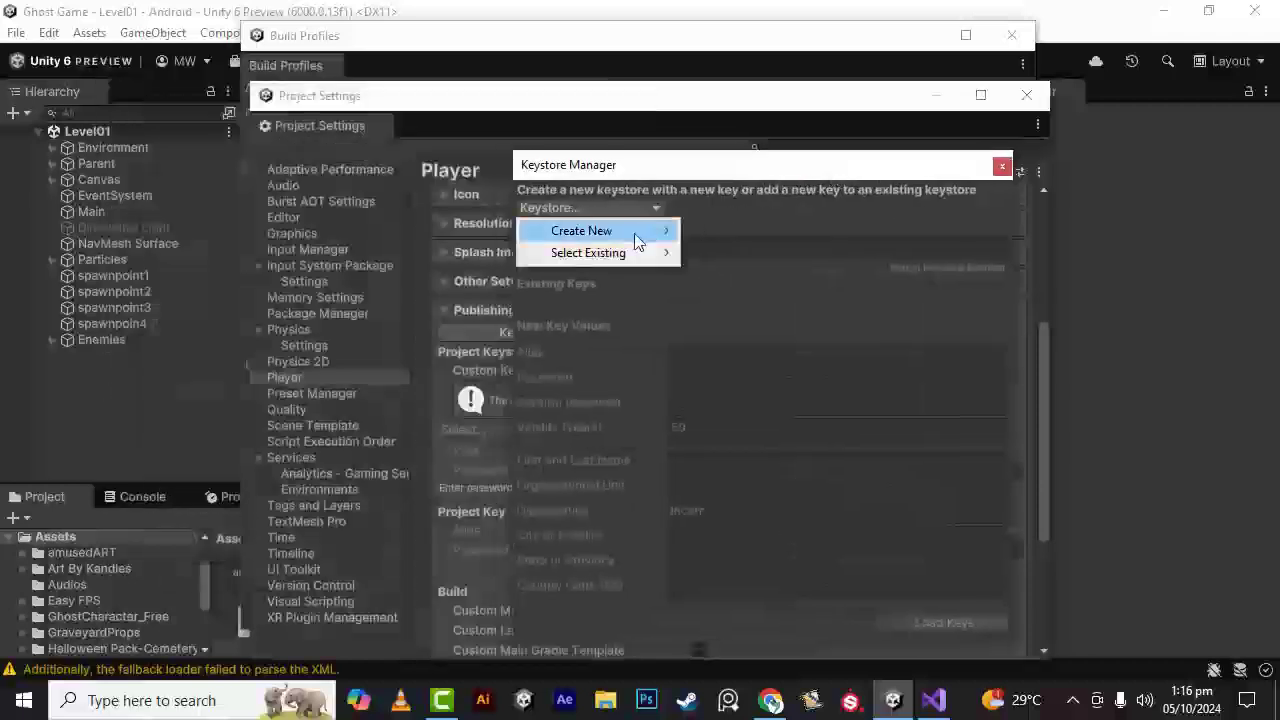
mouse_move(630, 231)
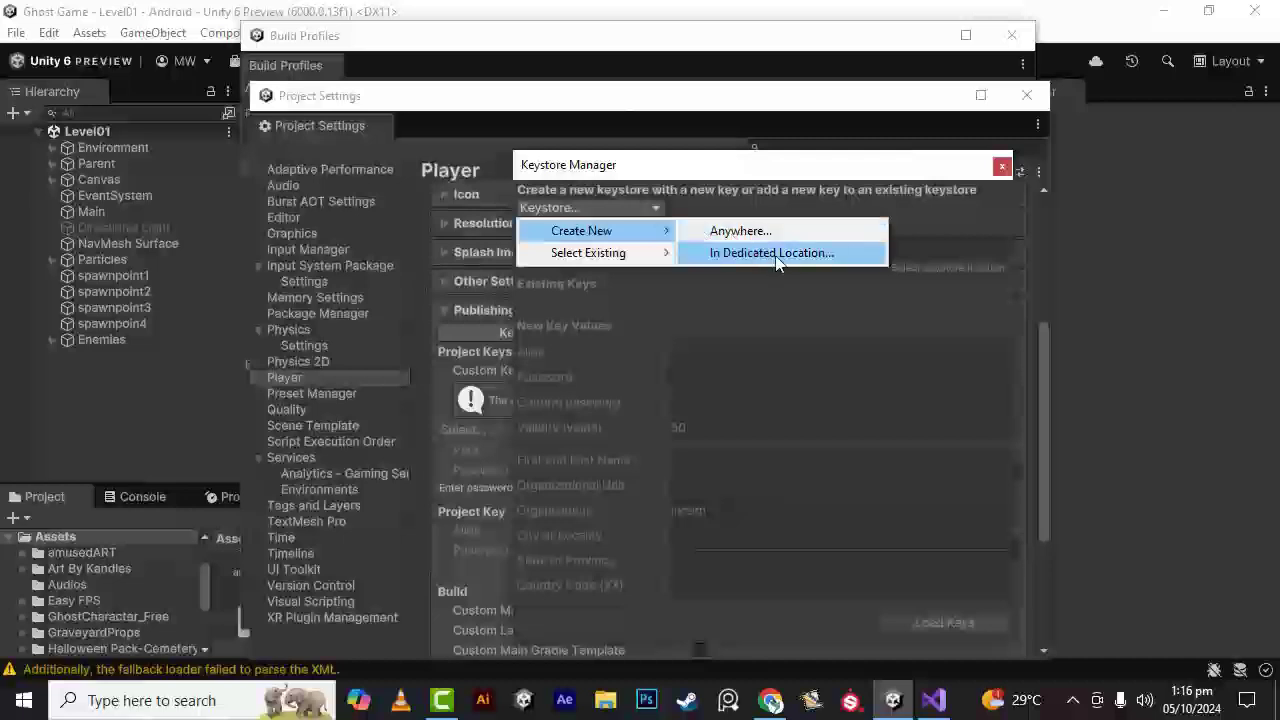
click(762, 231)
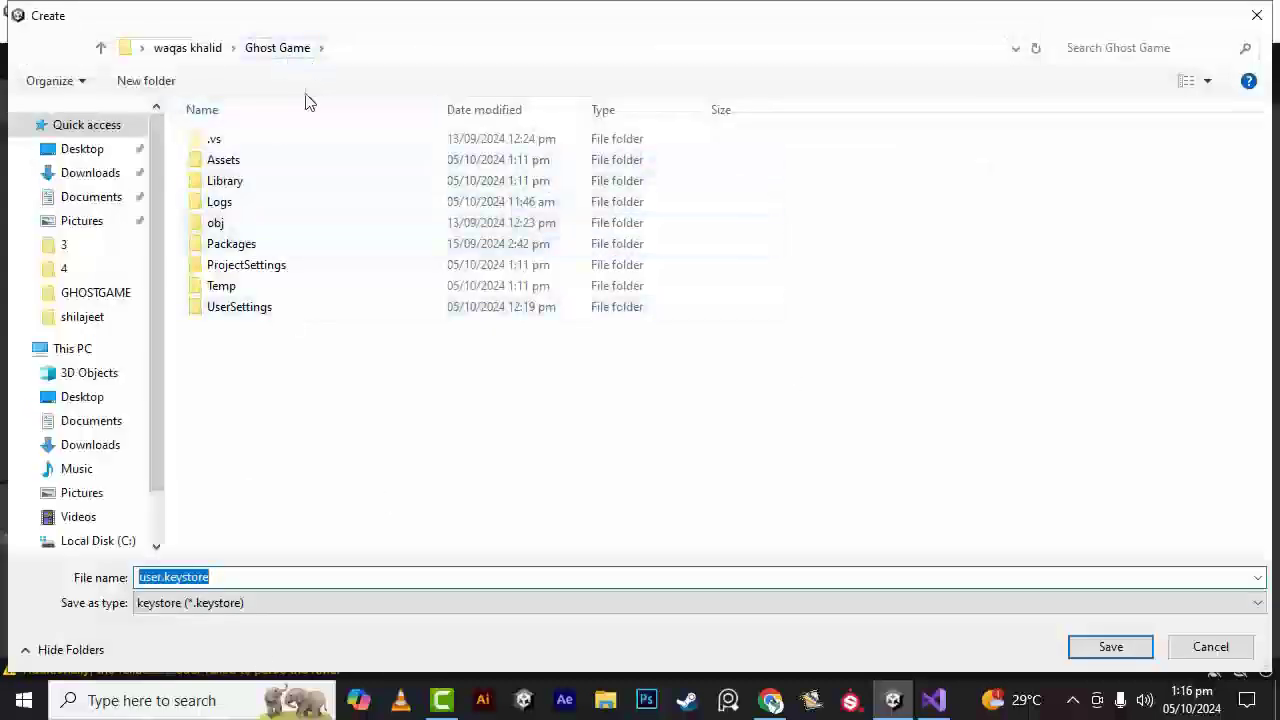
click(1128, 652)
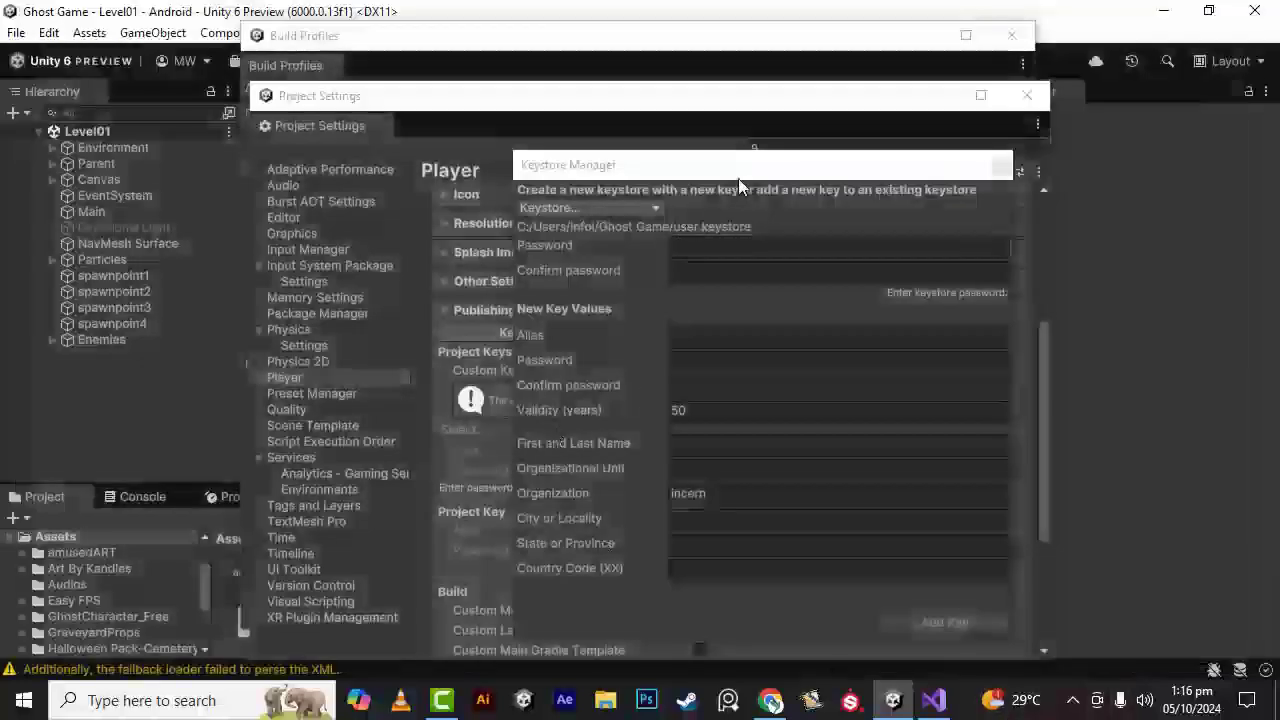
Enter and confirm the keystore password, then type the key alias ghost-game
click(712, 246)
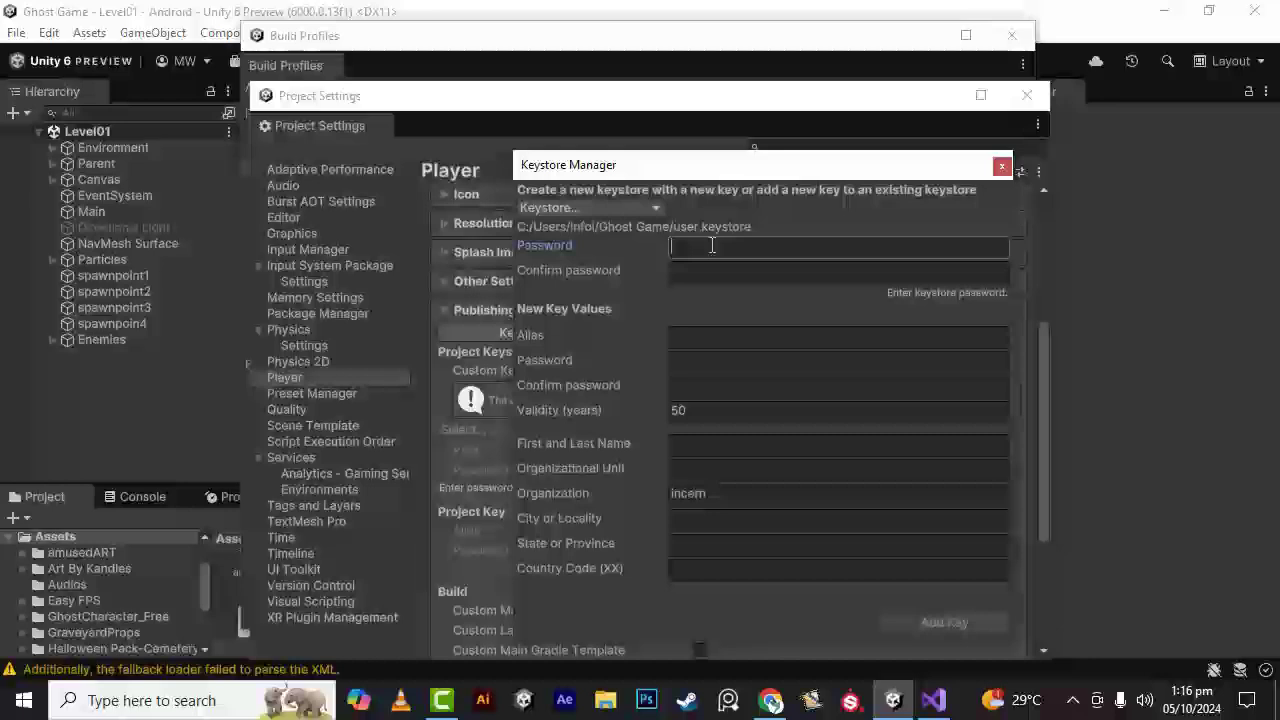
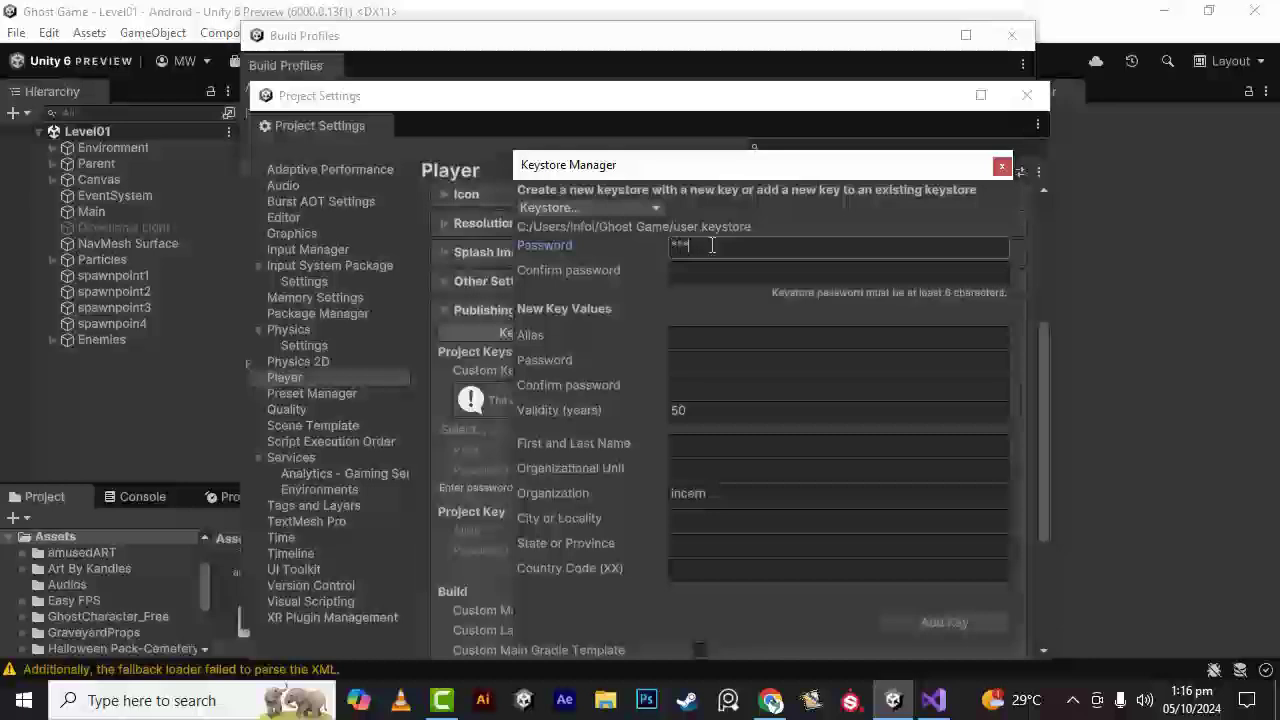
key(Tab)
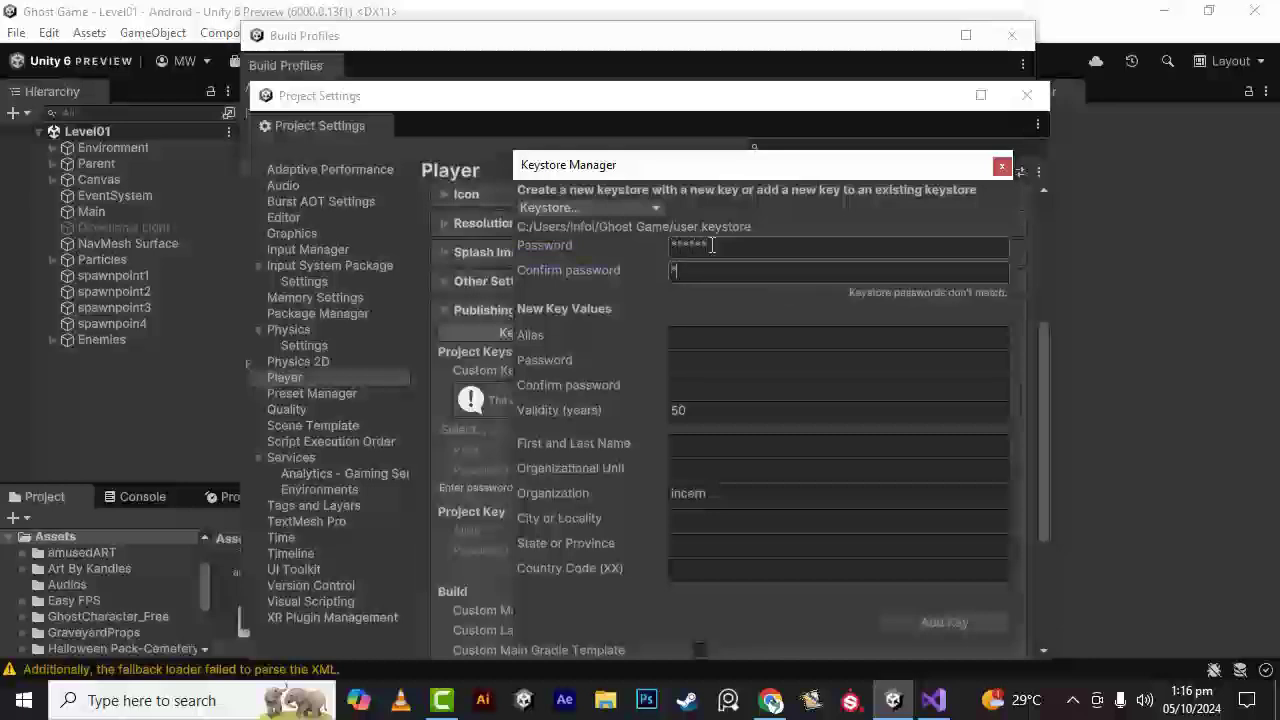
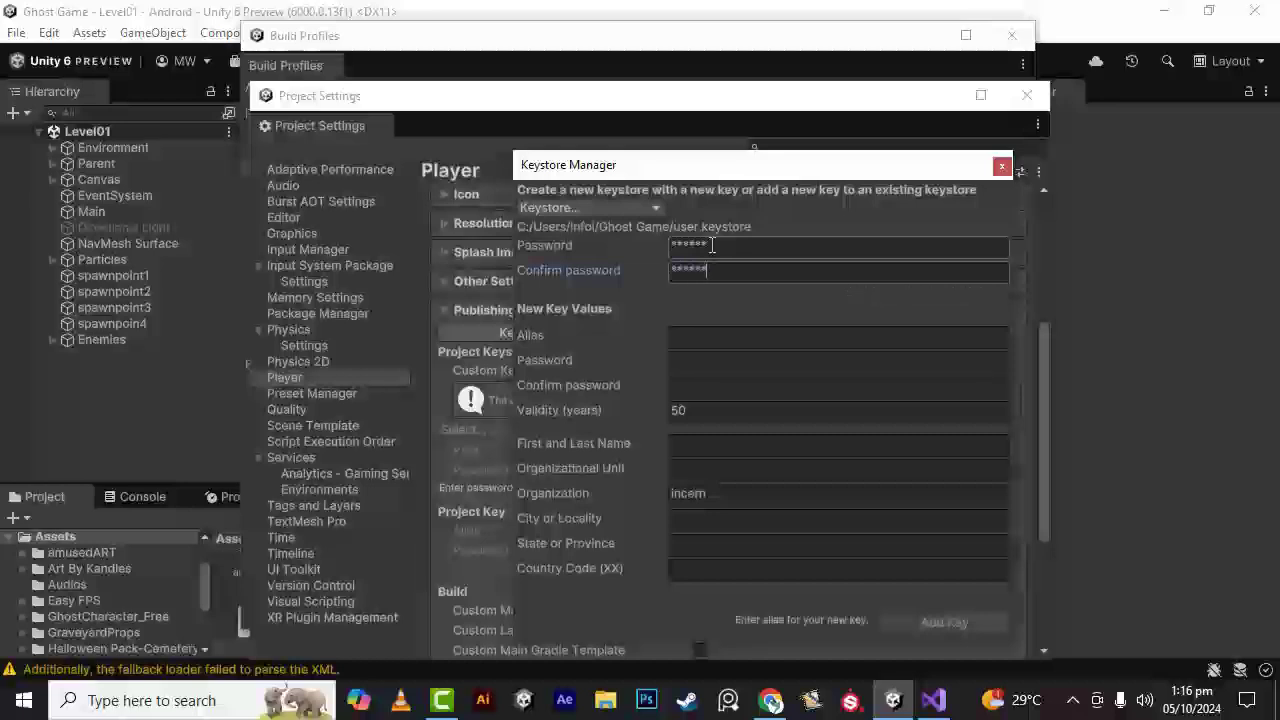
key(Tab)
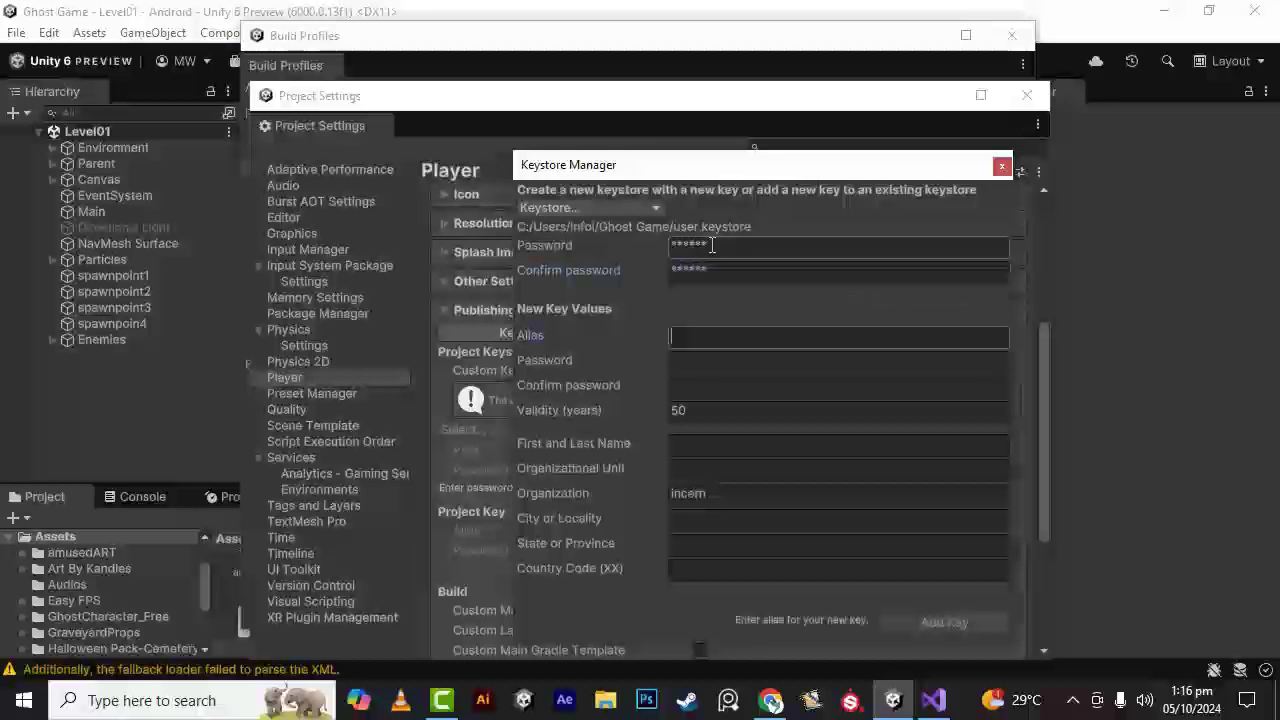
text(g)
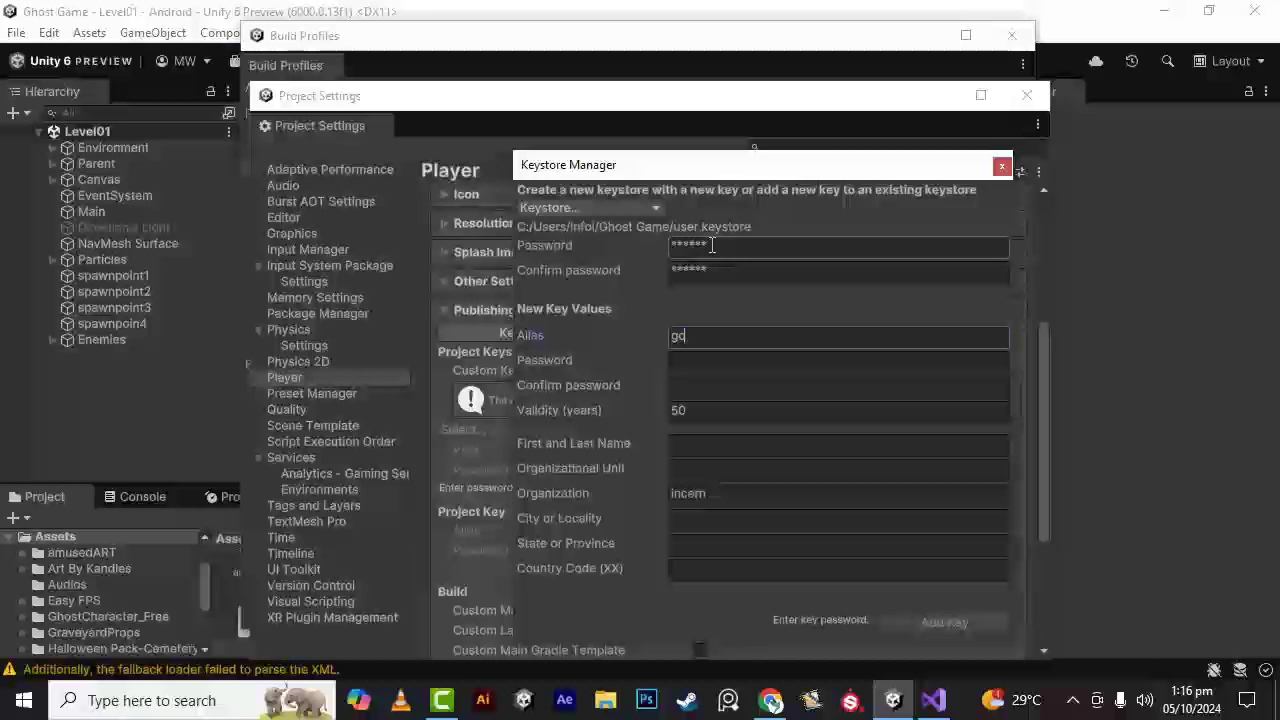
text(hos)
key(BackSpace)
text(st)
text(-gam)
text(a)
key(Tab)
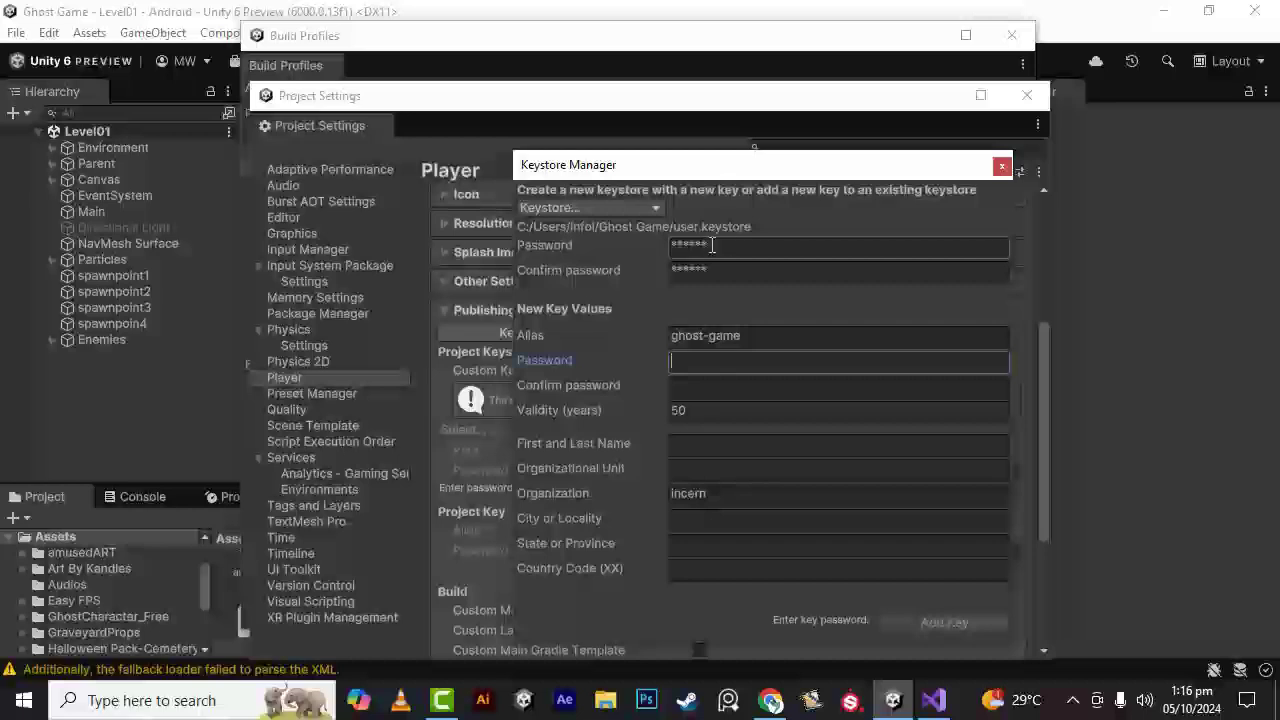
Enter and confirm the password for the ghost-game key
click(706, 338)
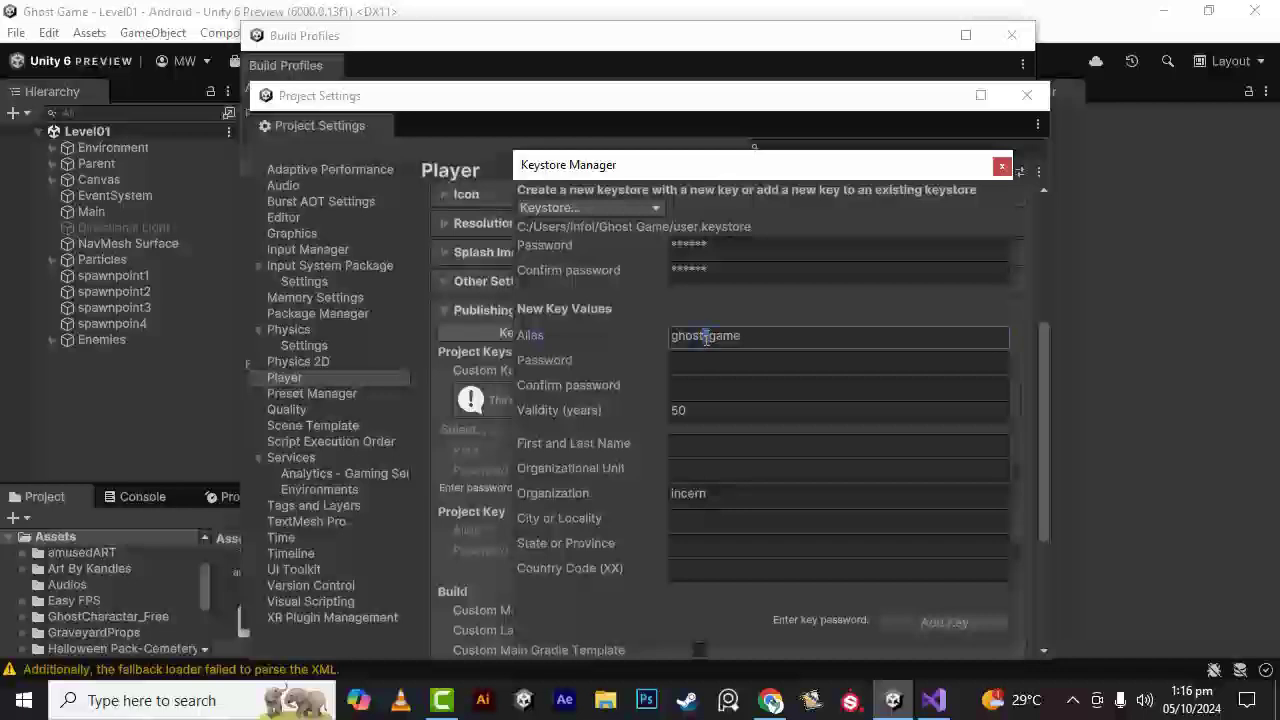
click(710, 362)
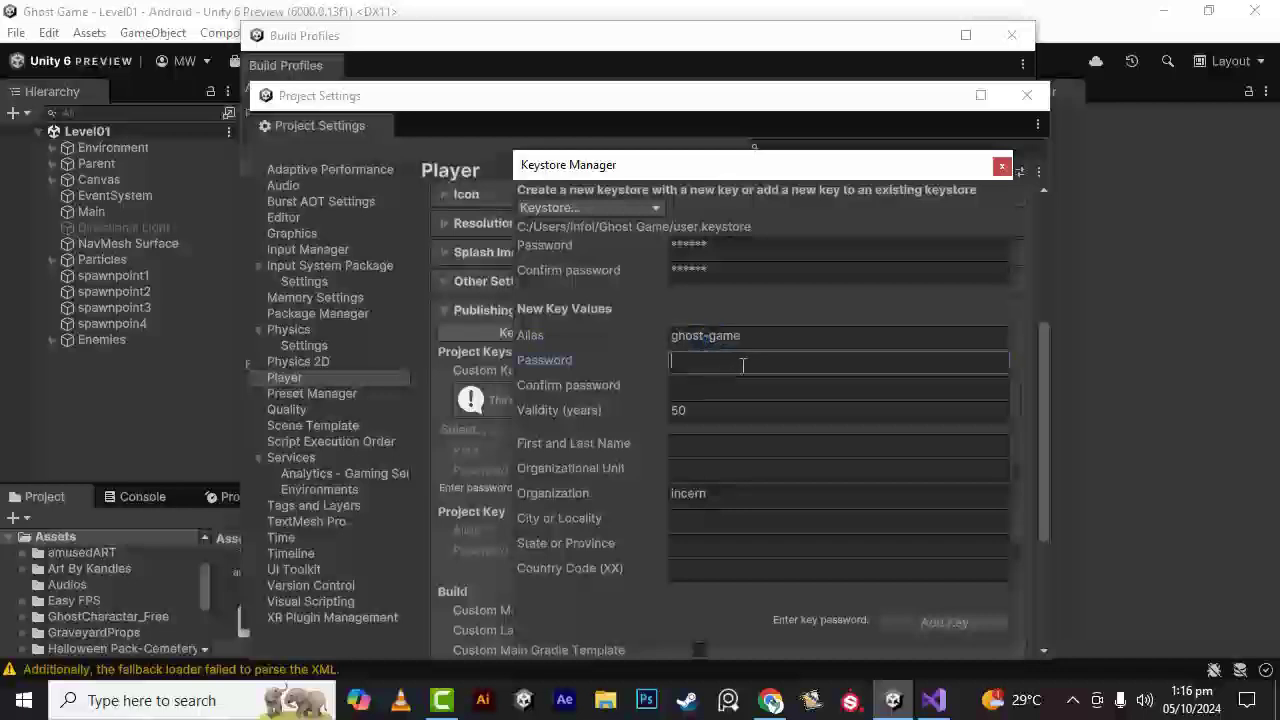
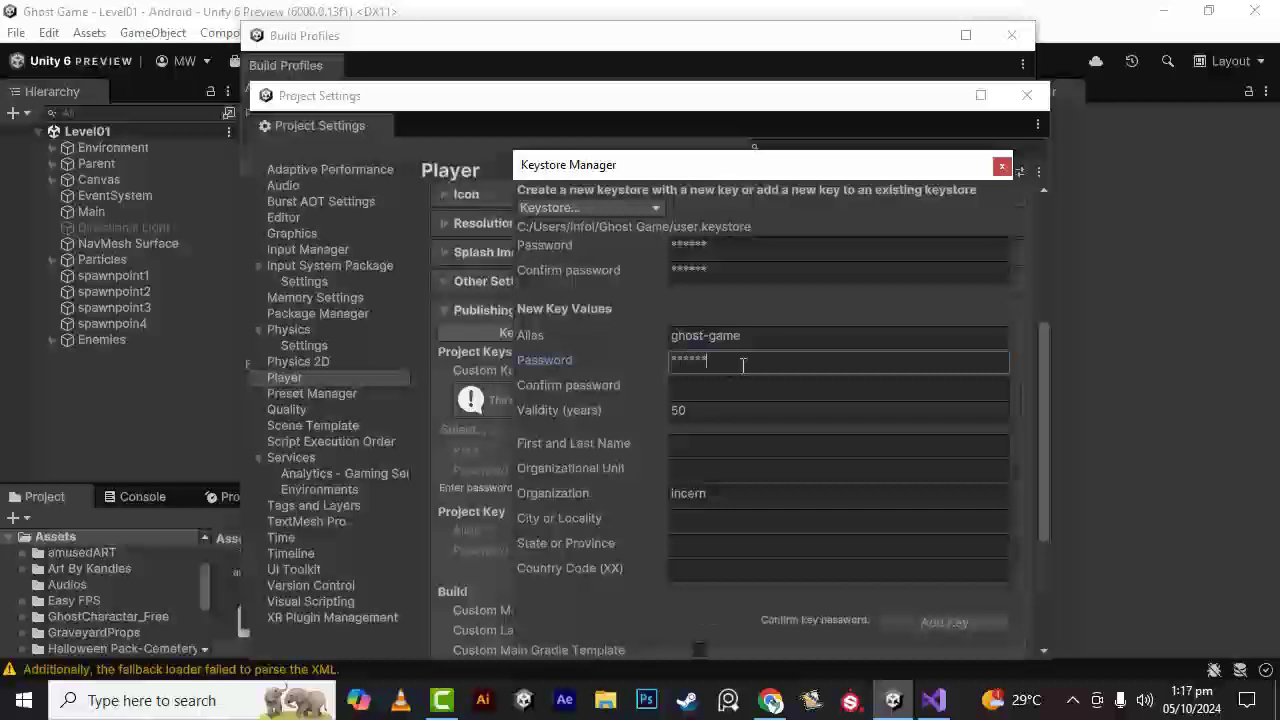
key(Tab)
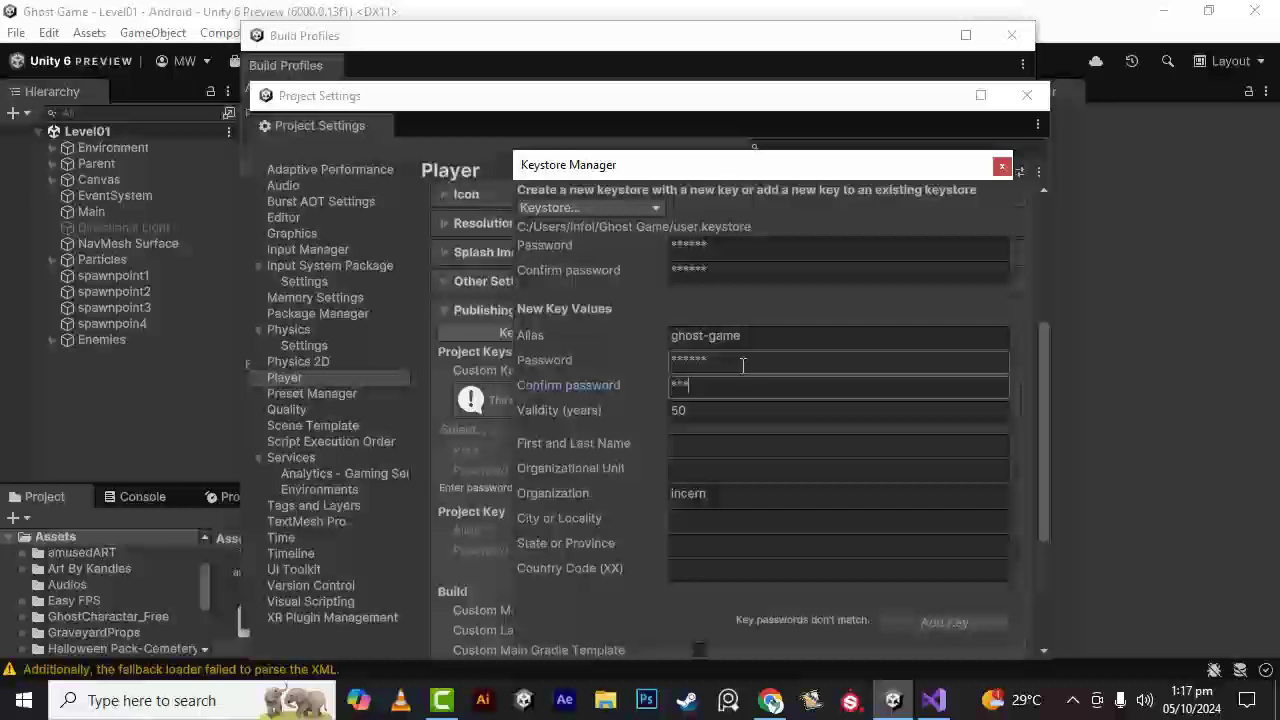
key(Tab)
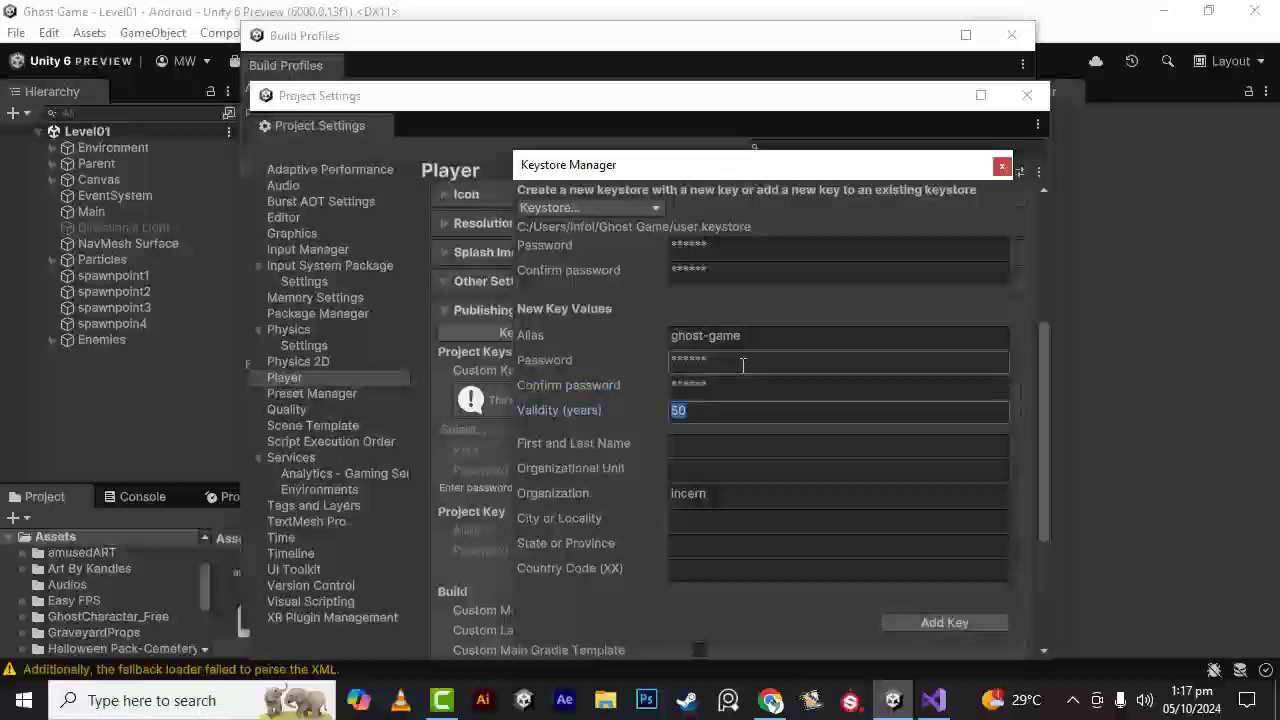
Fill in the owner's name, unit 'technical', city, province and country code 92, then add the key
key(Tab)
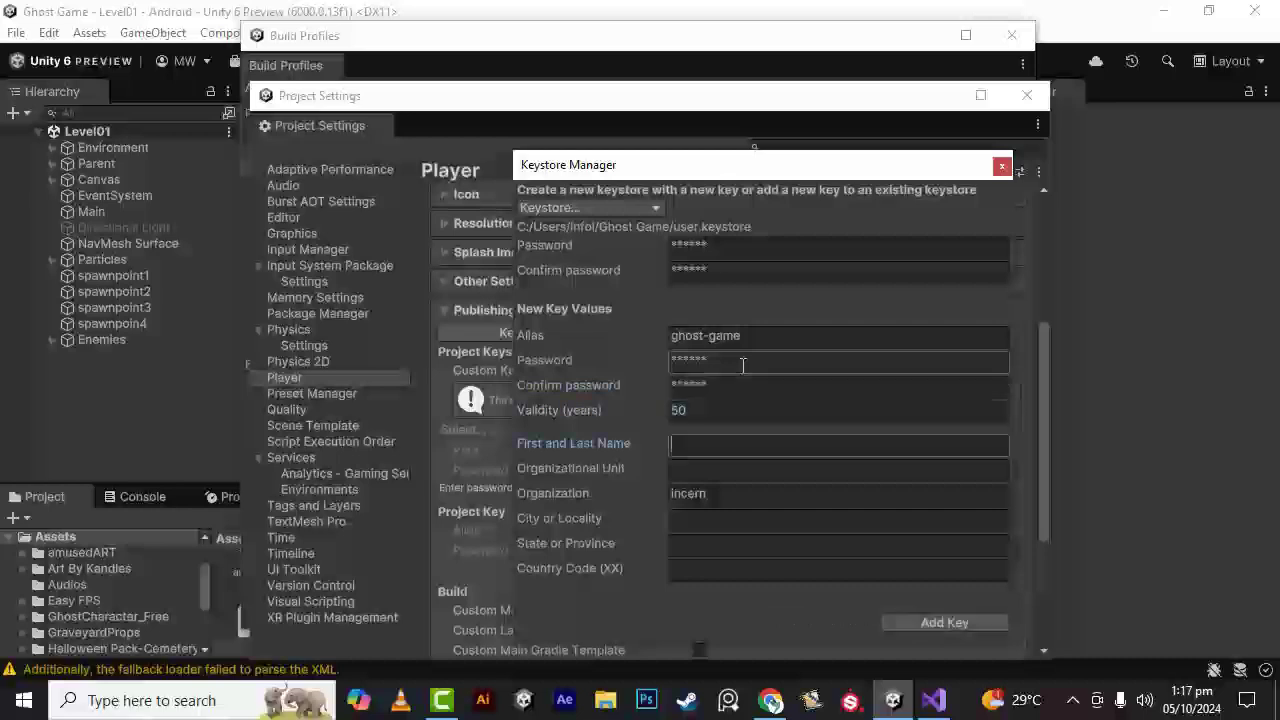
text(waqas kh)
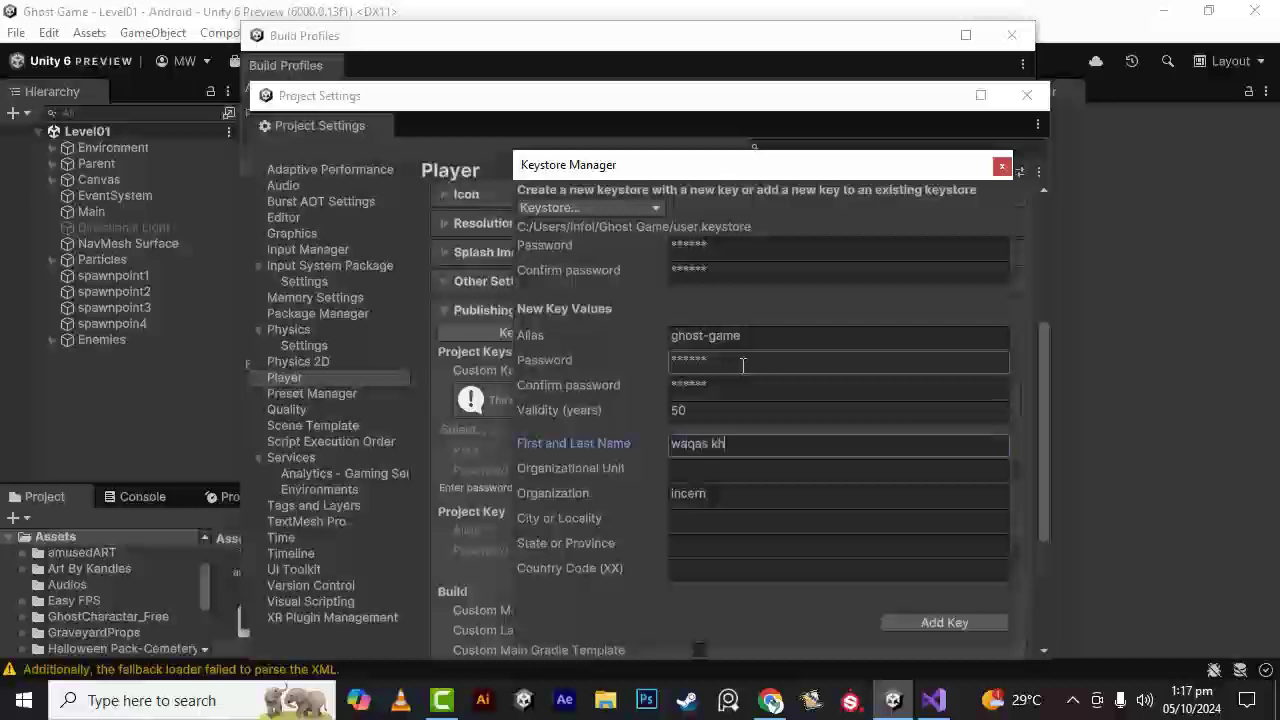
text(alid)
key(Tab)
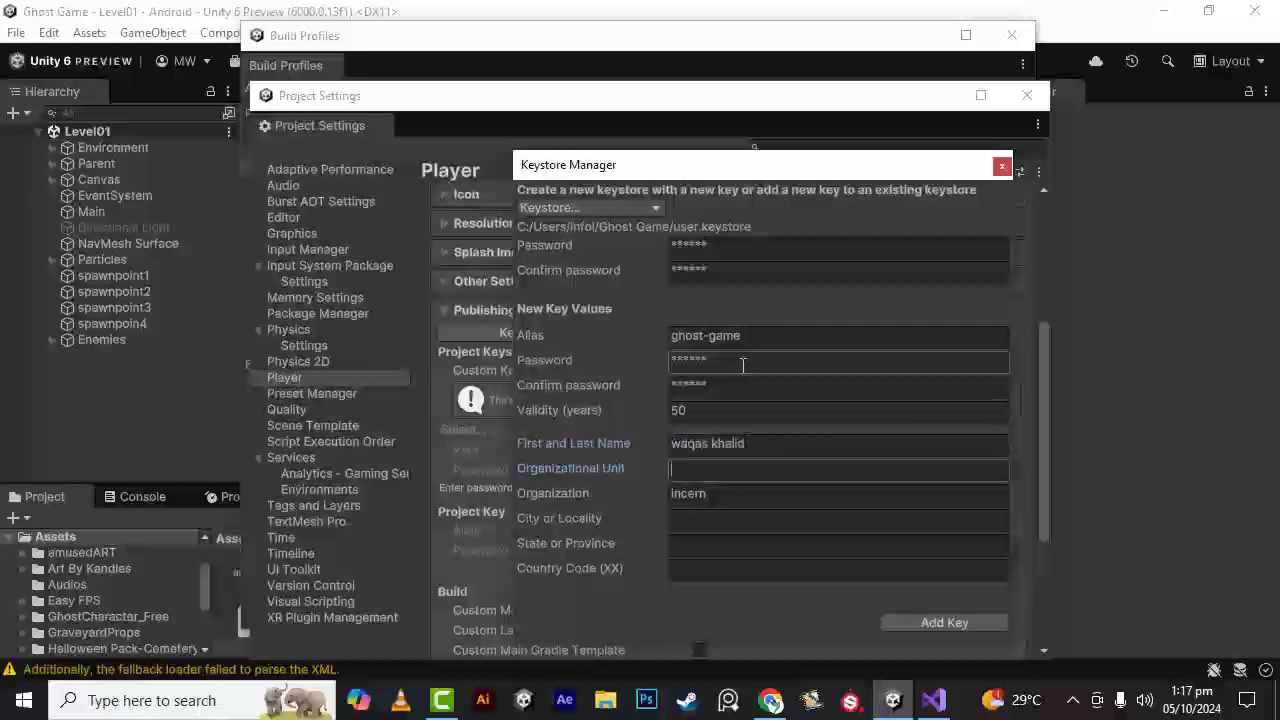
text(tec)
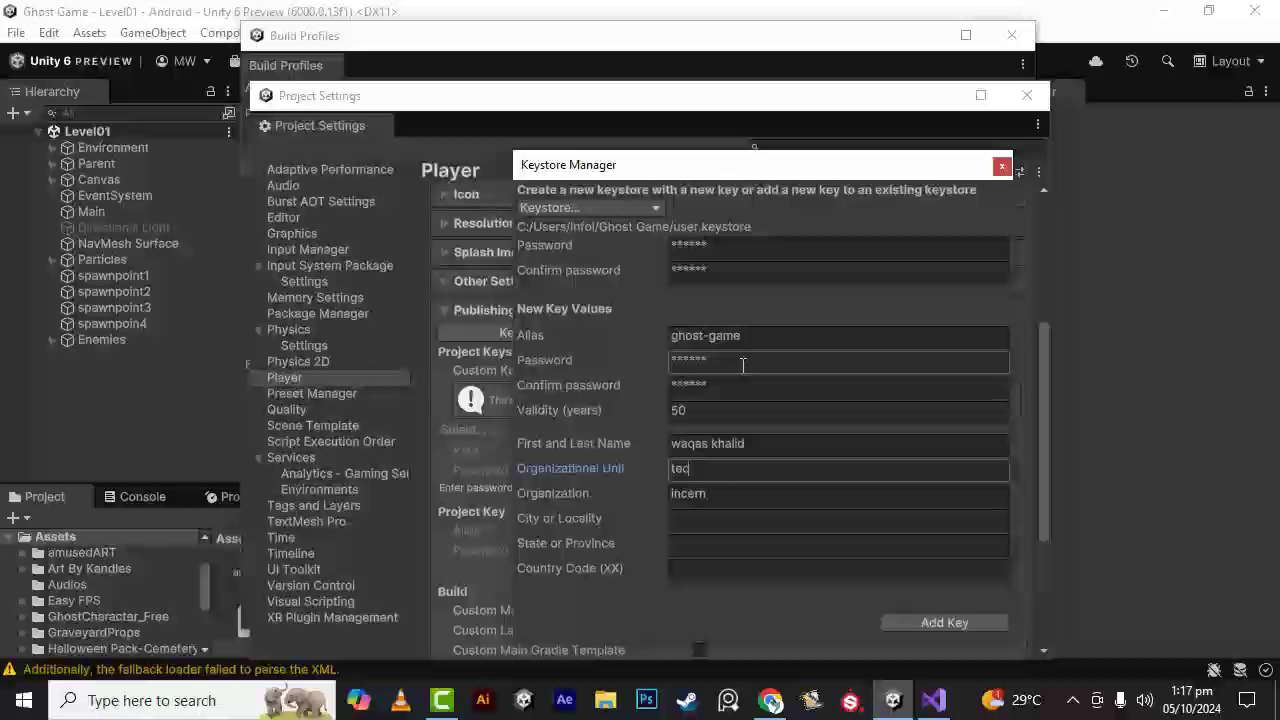
text(hnical)
key(Tab)
key(Tab)
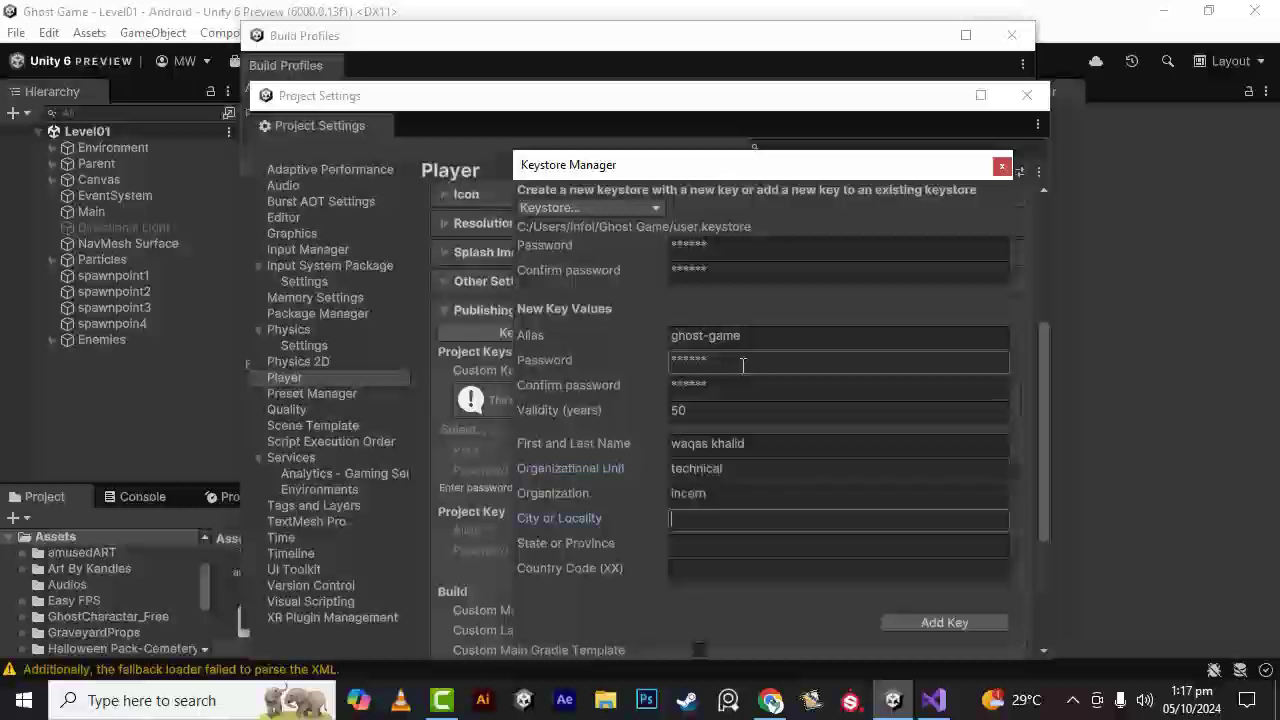
text(A)
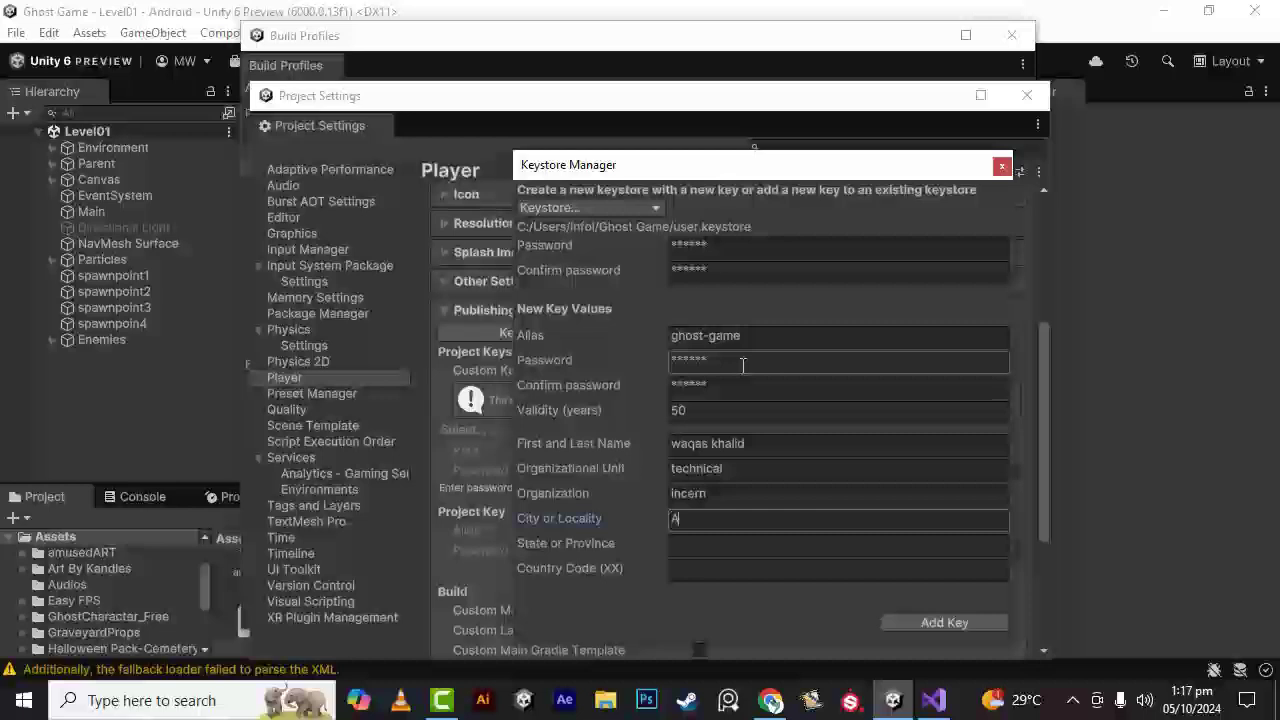
text(bbottabad)
key(Tab)
text(K)
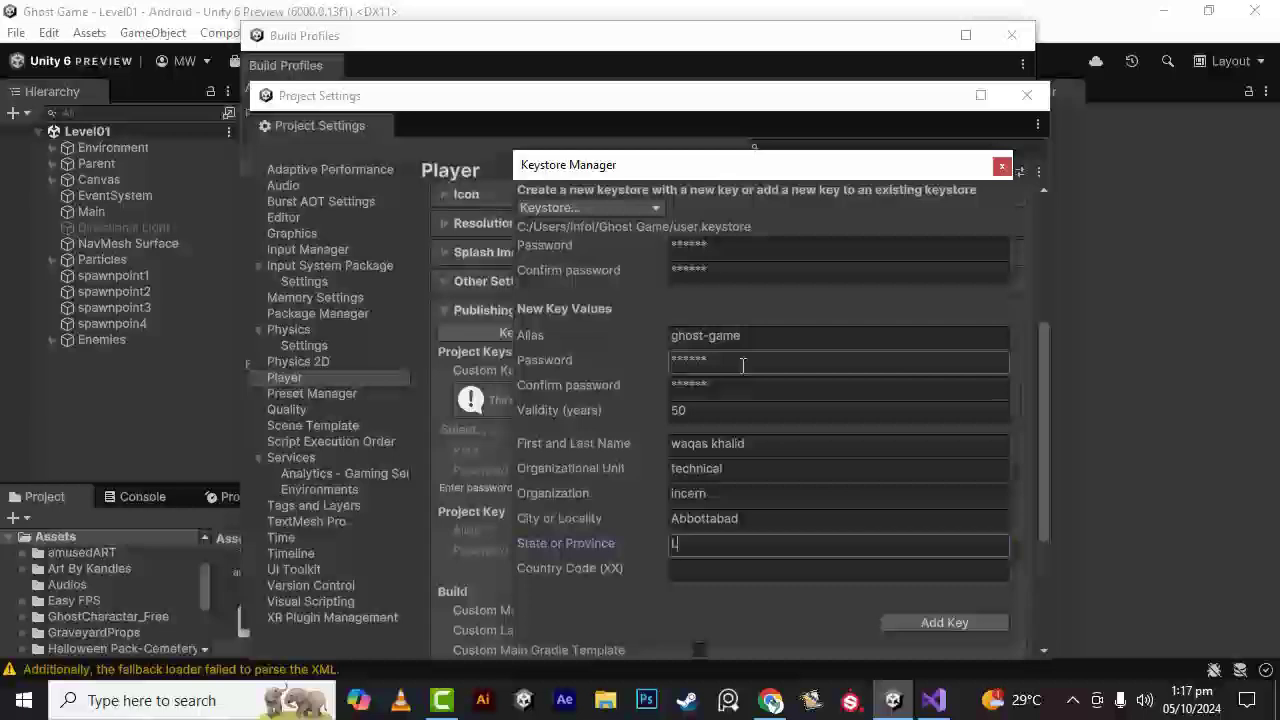
text(P)
text(K)
key(Tab)
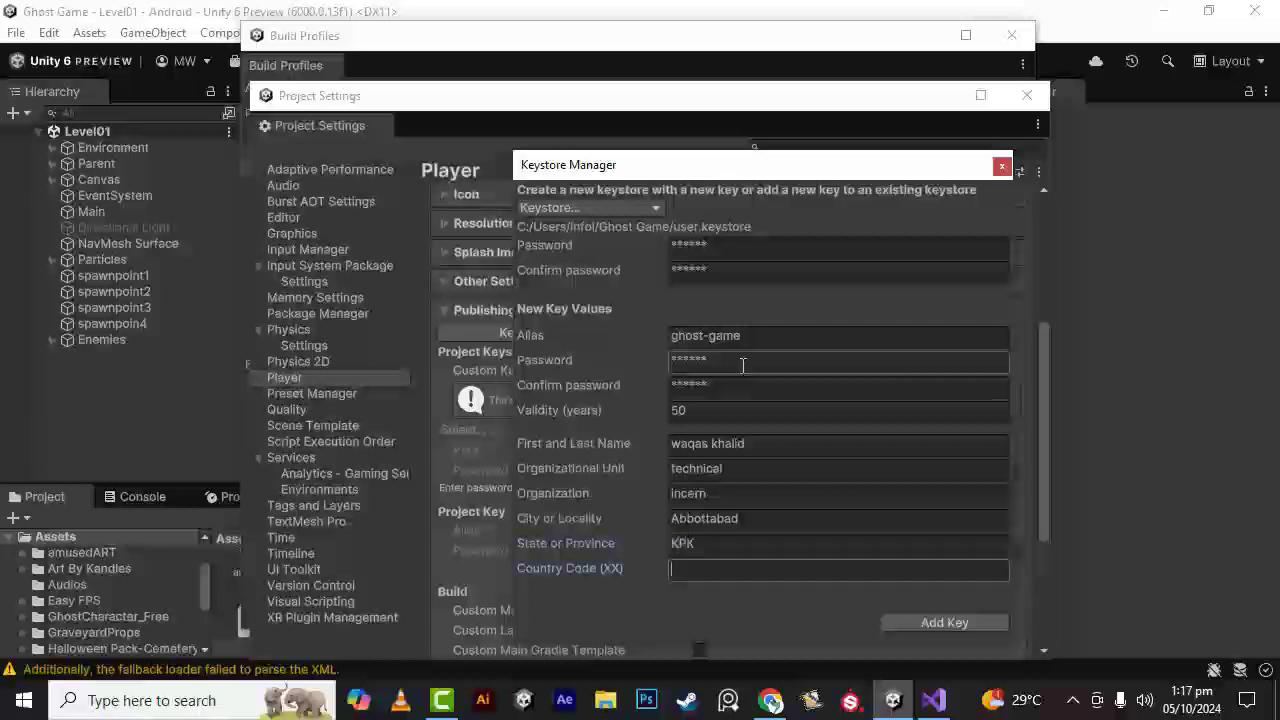
text(92)
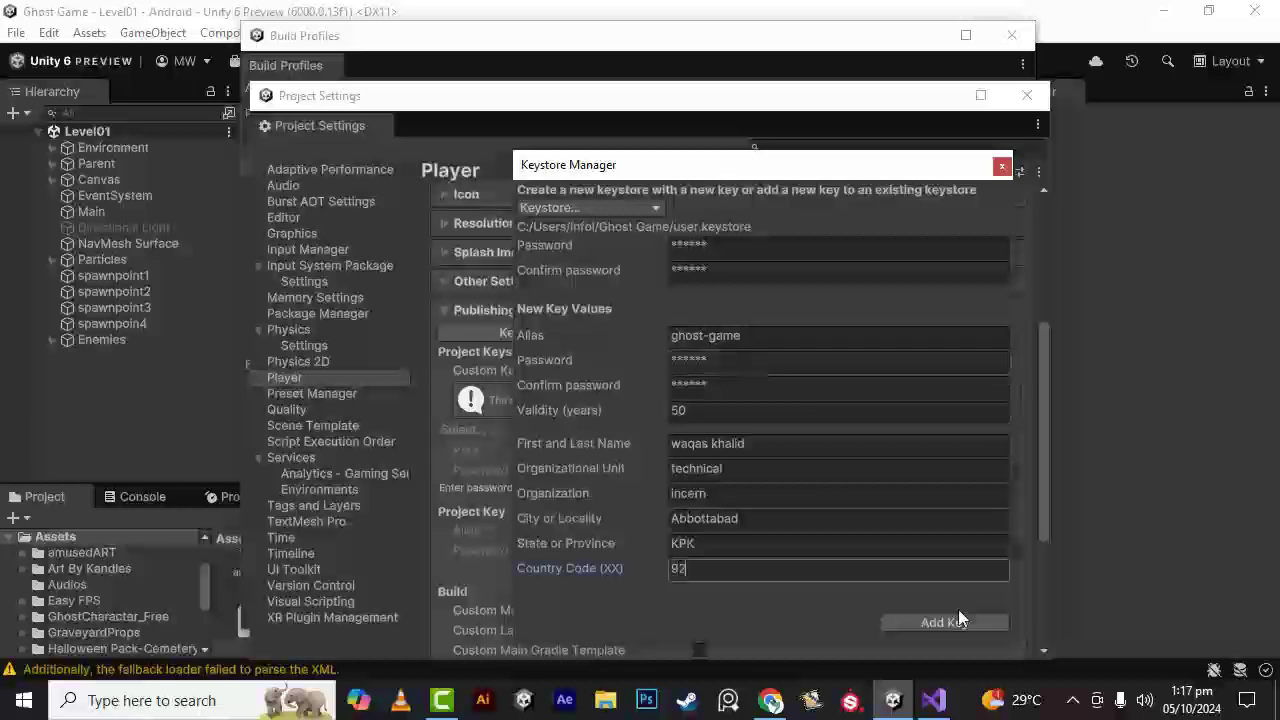
click(963, 622)
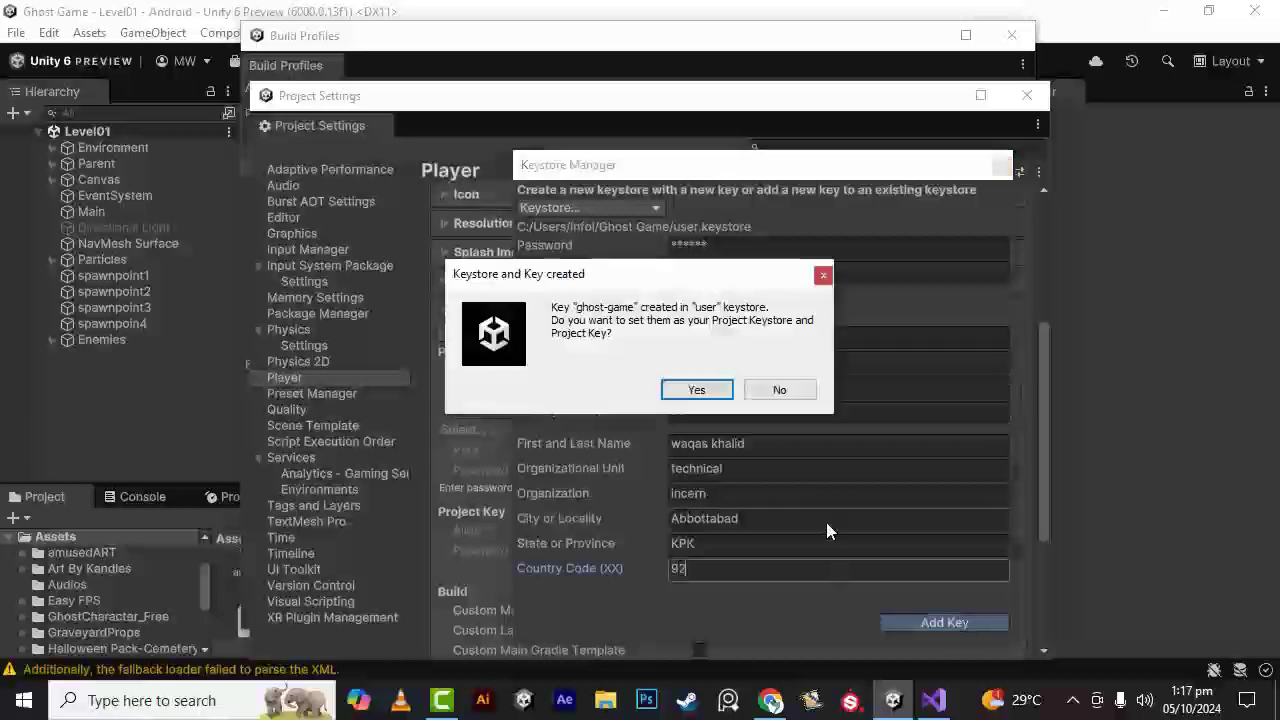
Accept making user.keystore and the ghost-game key the project keystore, then check Publishing Settings
click(700, 390)
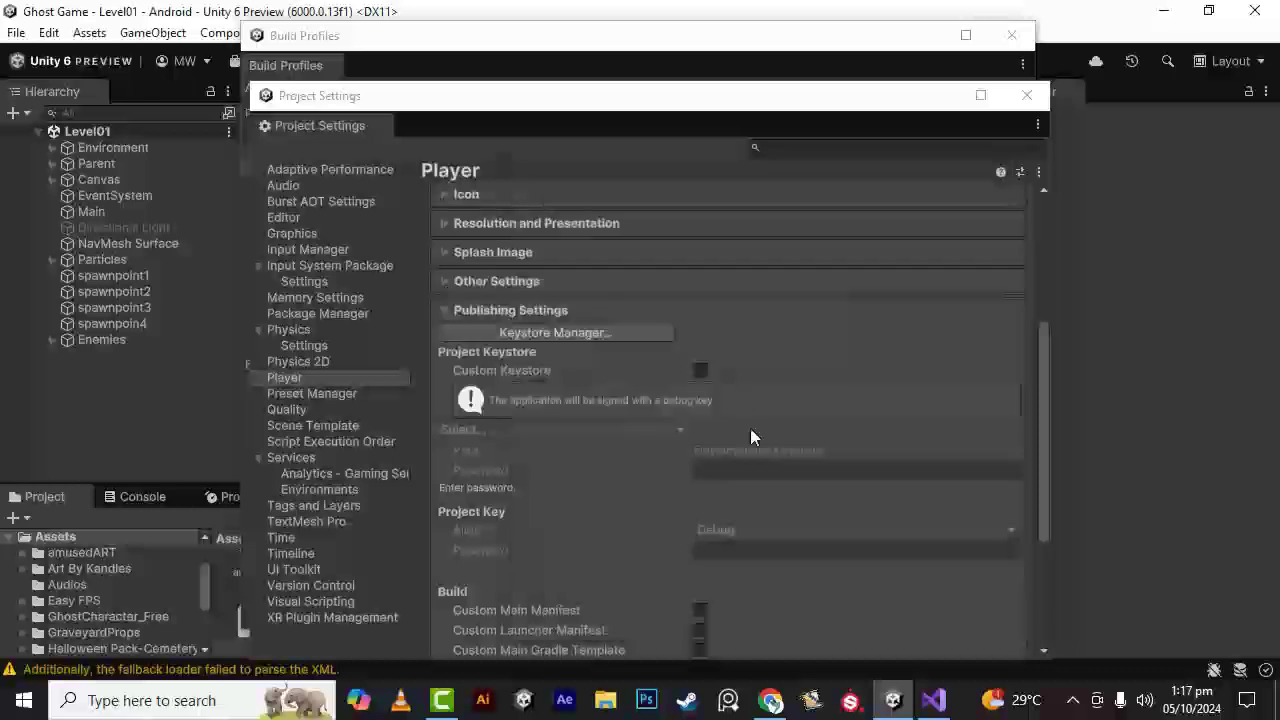
scroll(670, 460, down, 3)
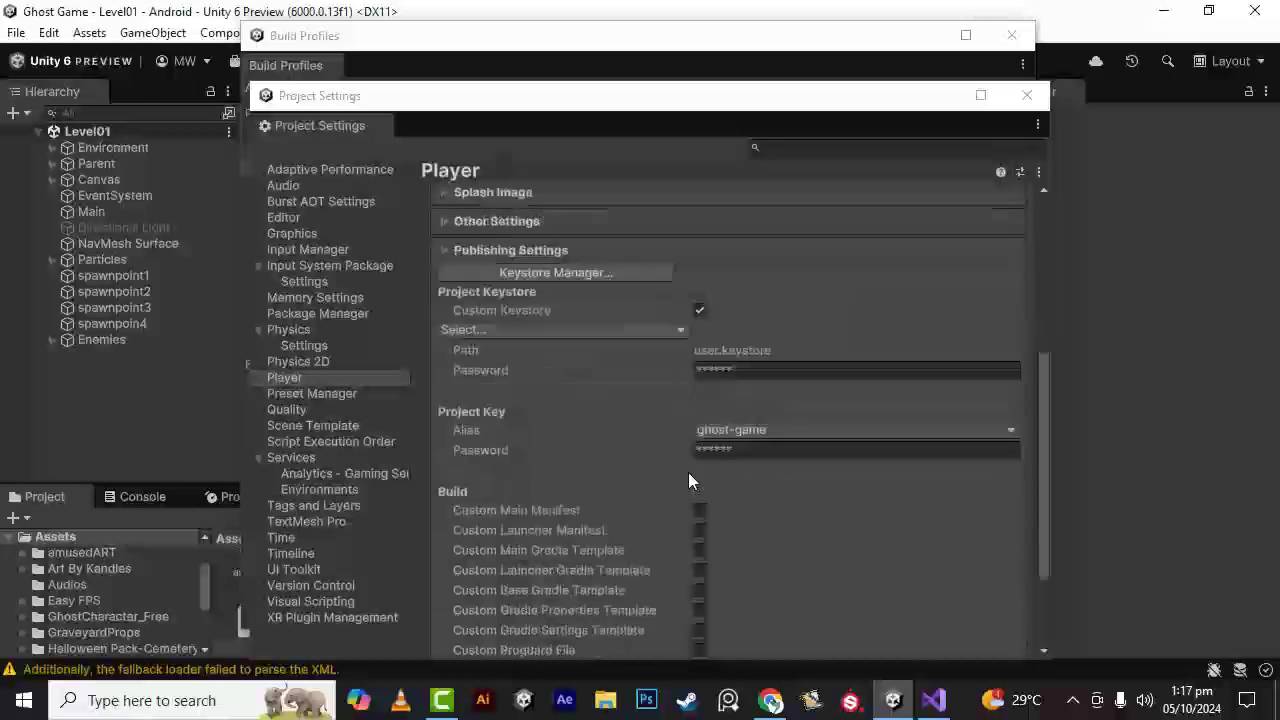
scroll(510, 412, down, 5)
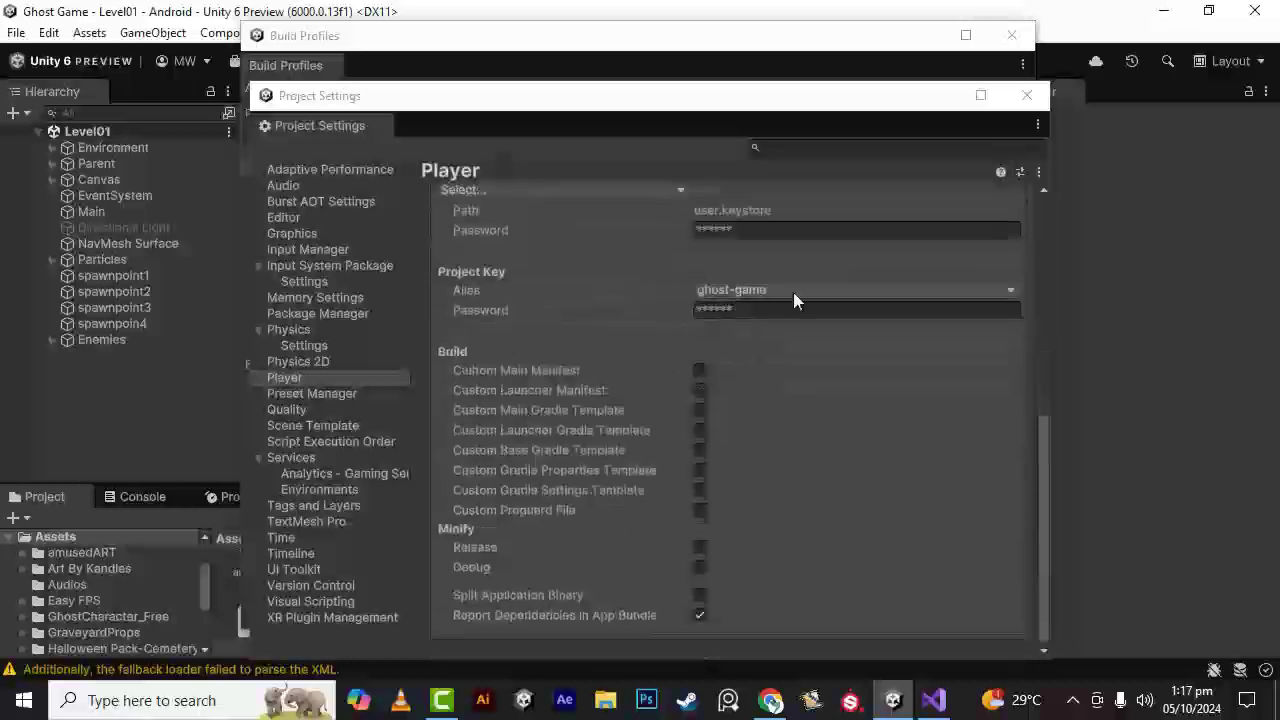
mouse_move(628, 430)
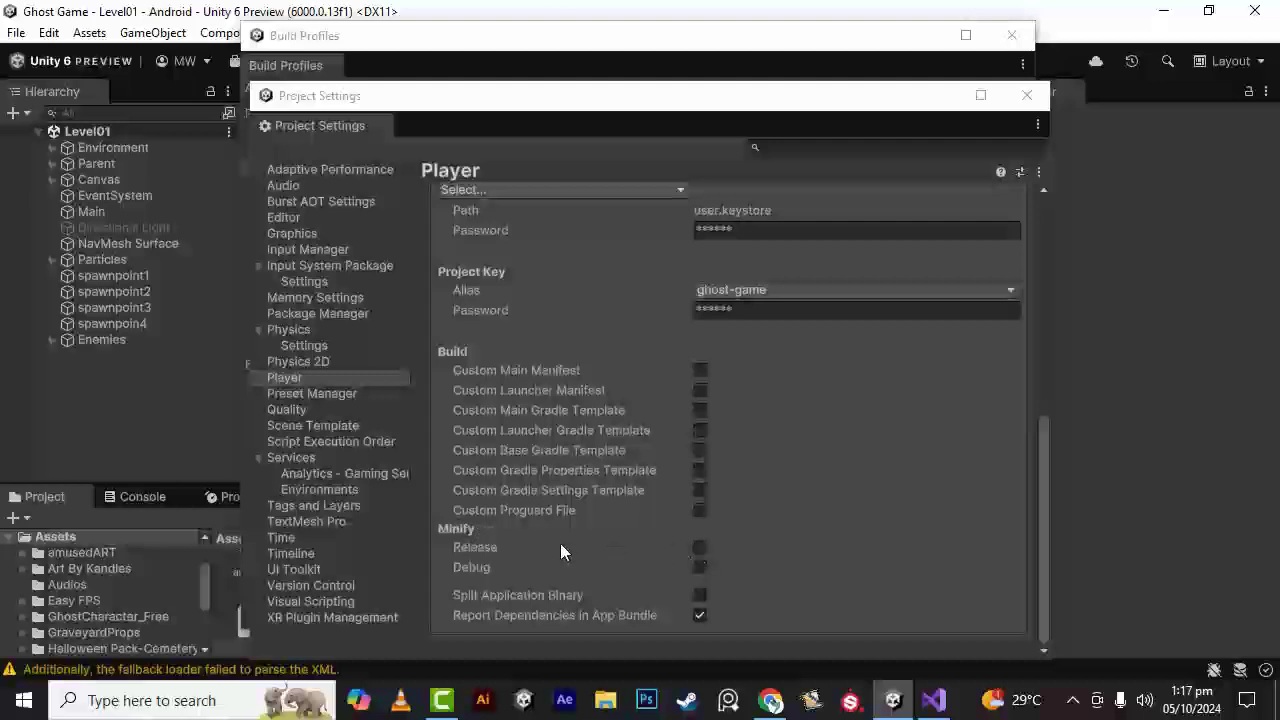
drag(779, 105, 787, 79)
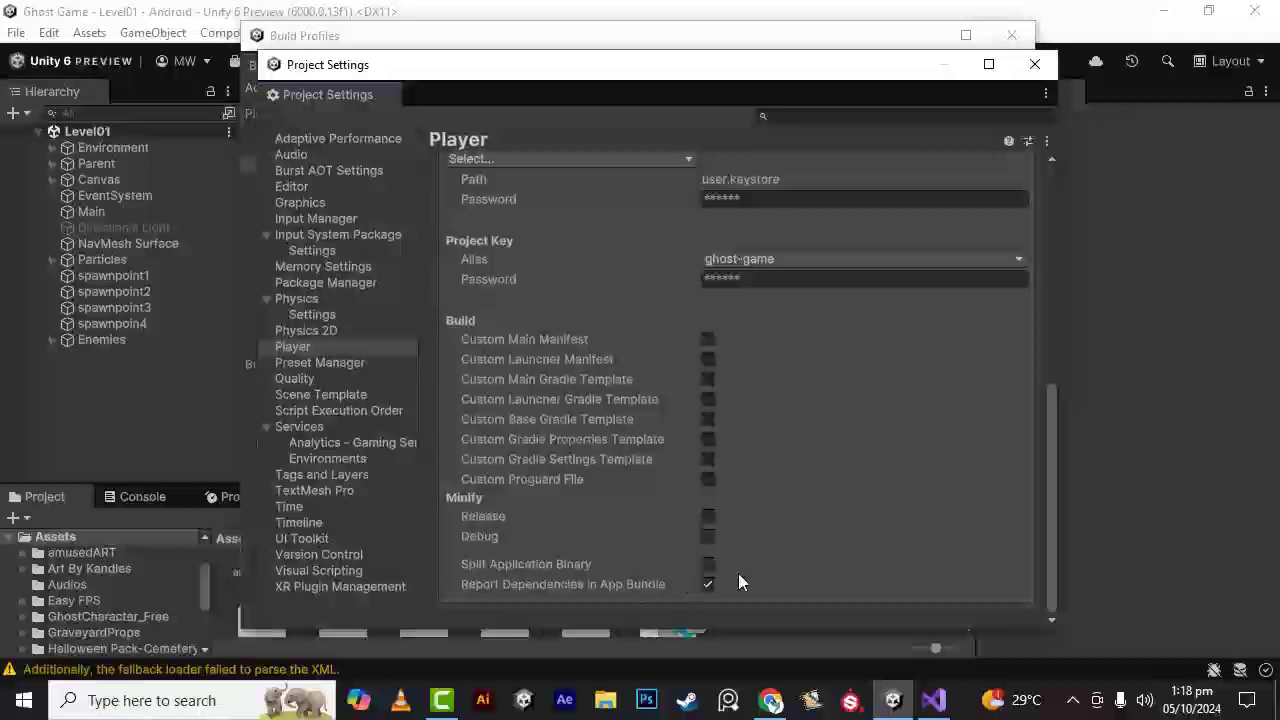
Close Project Settings and start the Android build from Build Profiles
drag(881, 72, 753, 88)
click(910, 80)
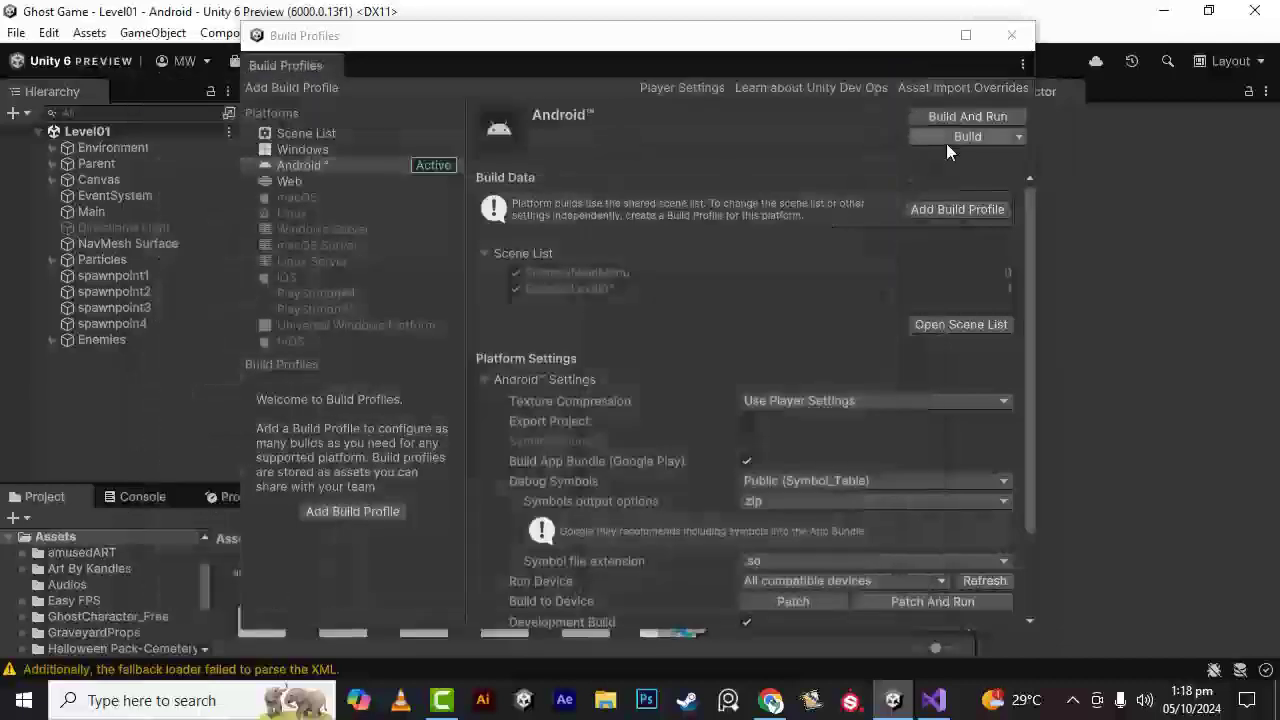
click(946, 143)
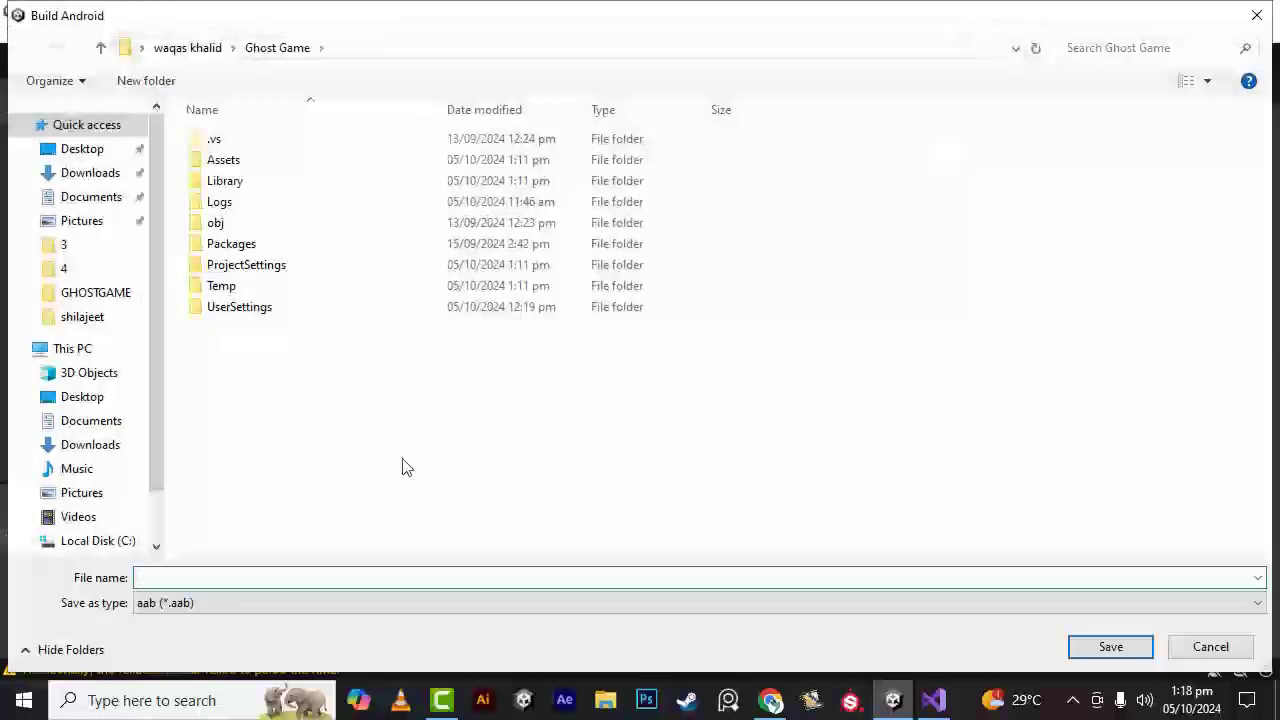
Create and open a new Build folder in Ghost Game, ready to name the bundle GhostGame
right_click(463, 440)
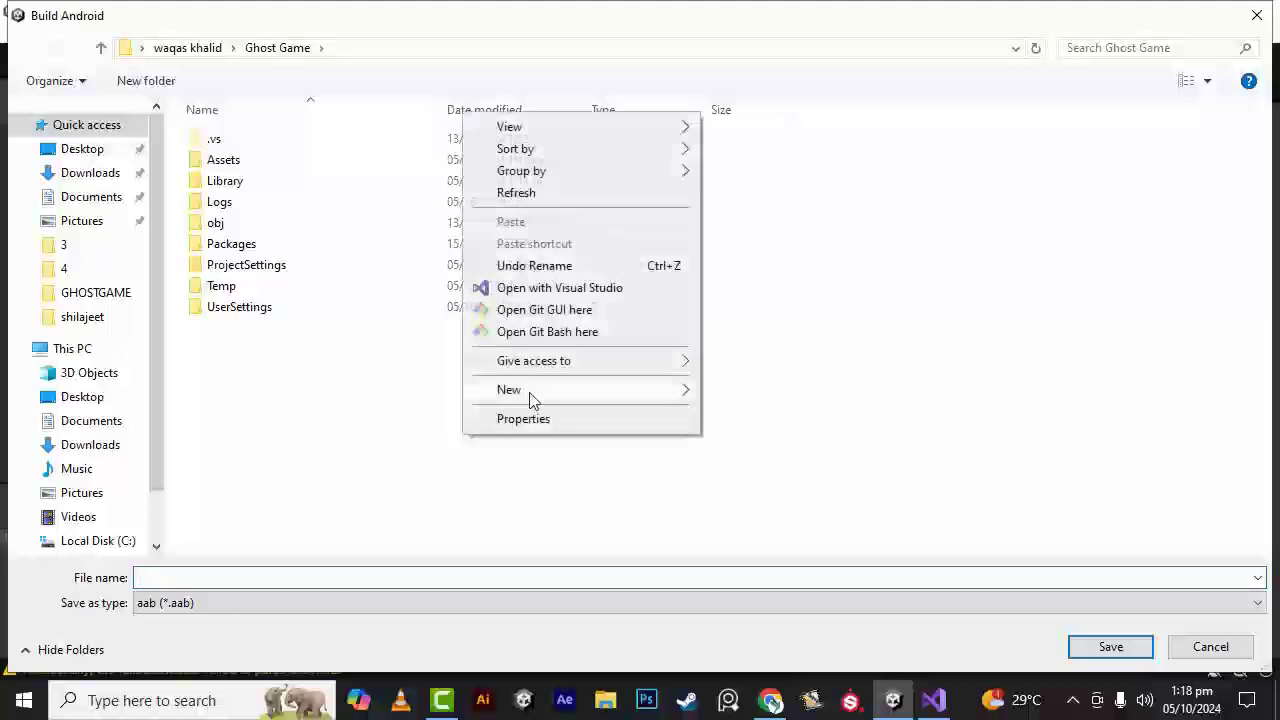
mouse_move(530, 392)
click(762, 399)
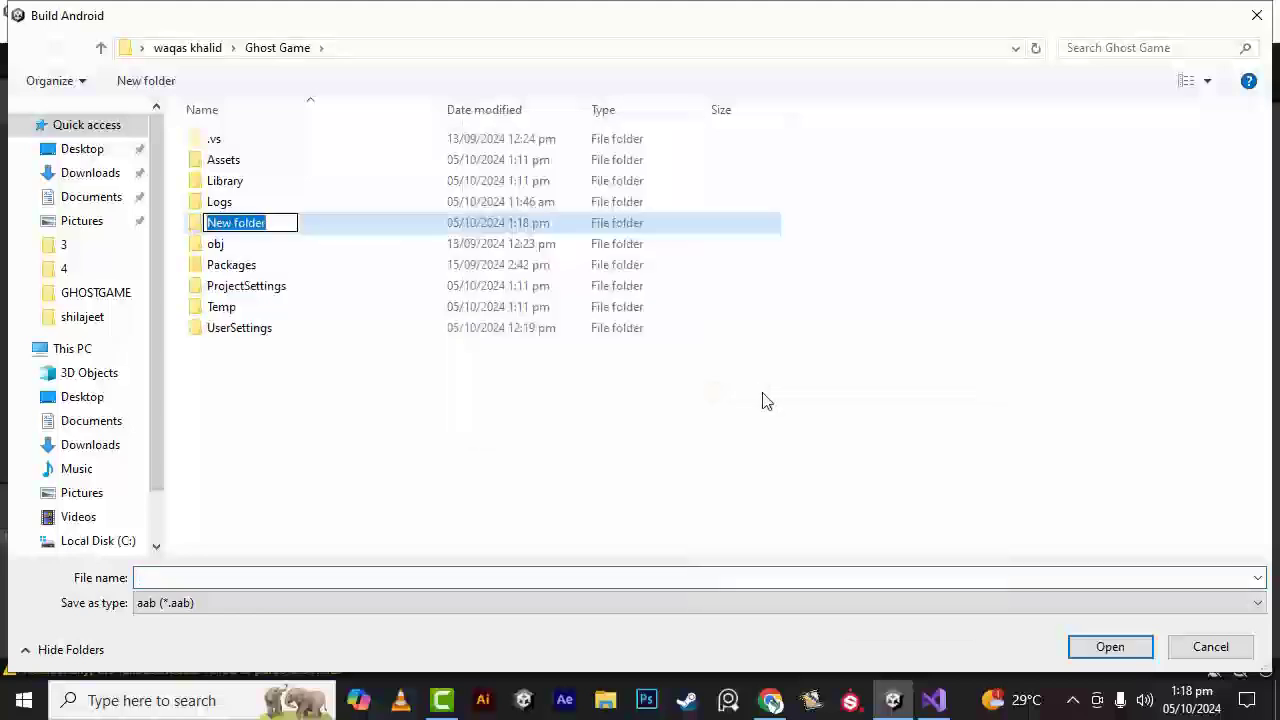
text(B)
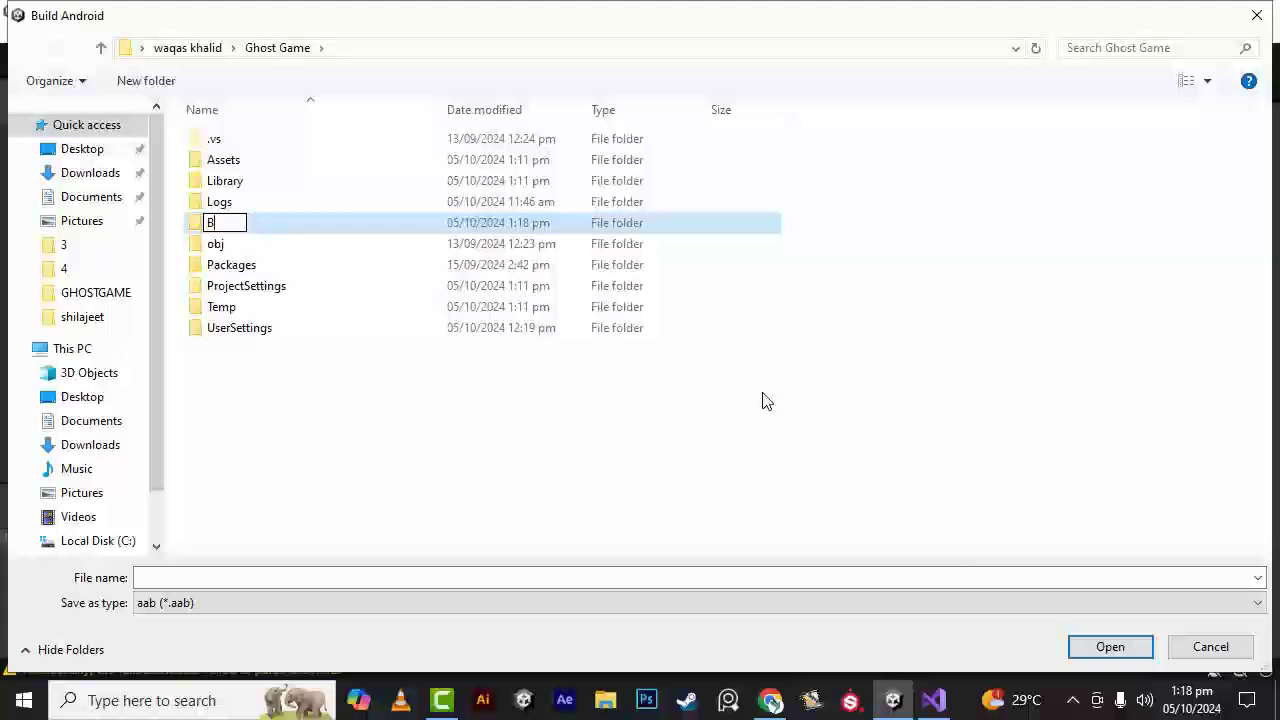
text(ud)
key(Return)
key(Return)
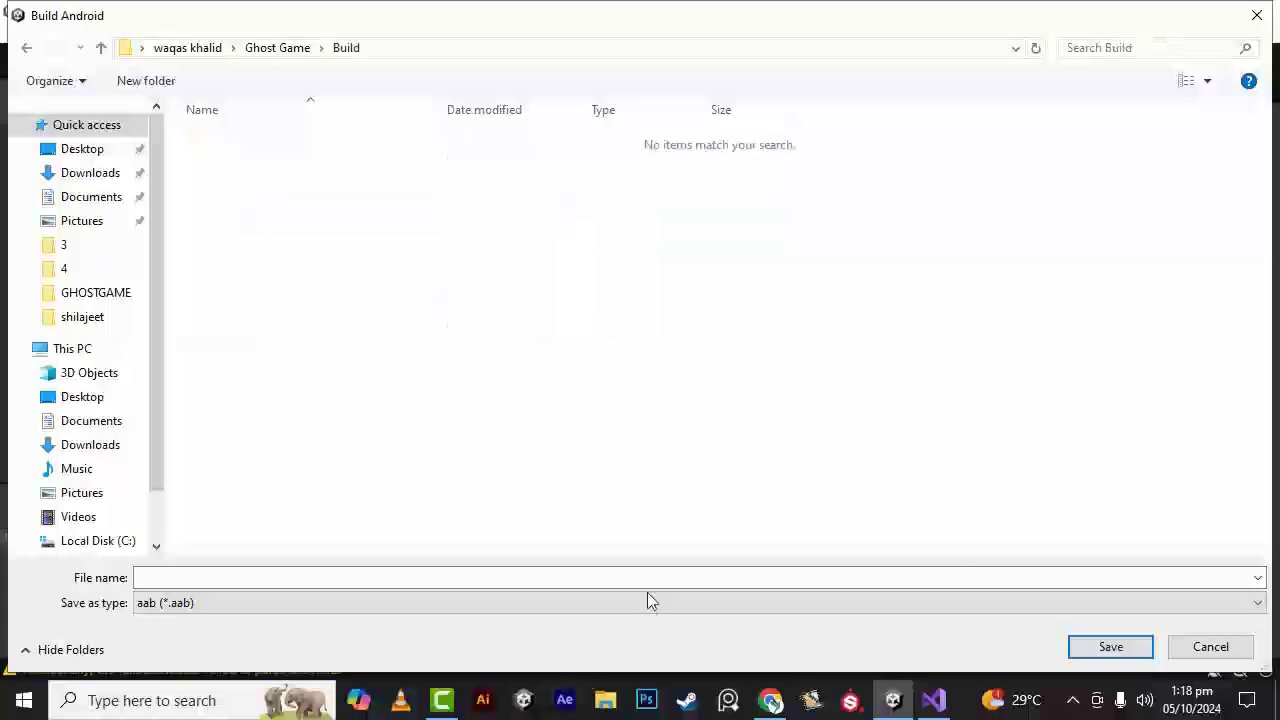
click(654, 577)
text(GhostGame)
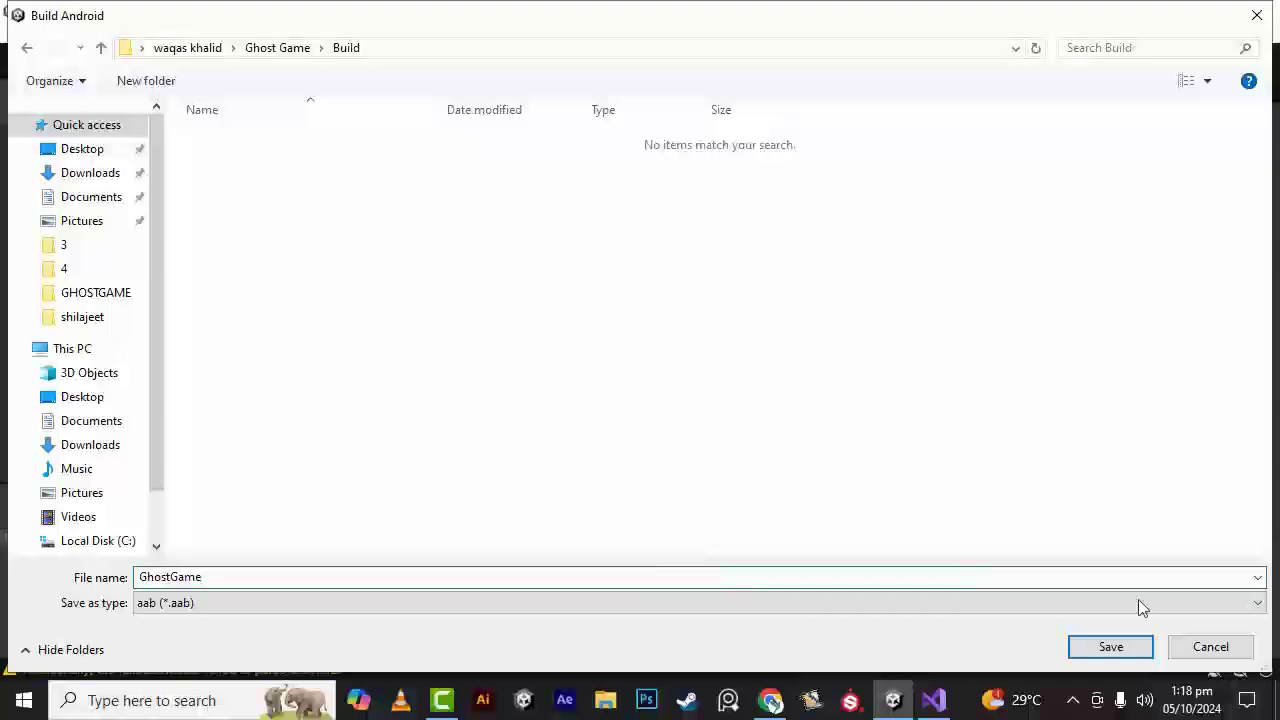
Save GhostGame.aab into Build and accept the Unsupported Input Handling warning to start compiling
click(1090, 652)
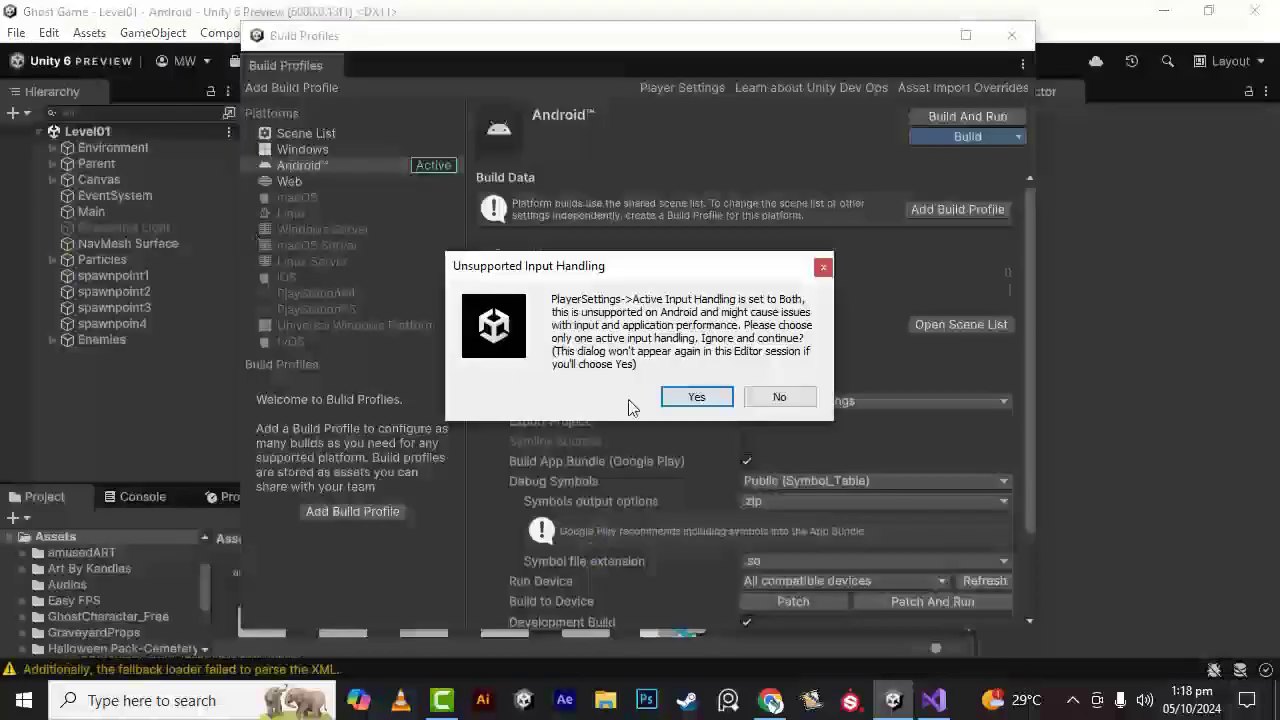
click(680, 399)
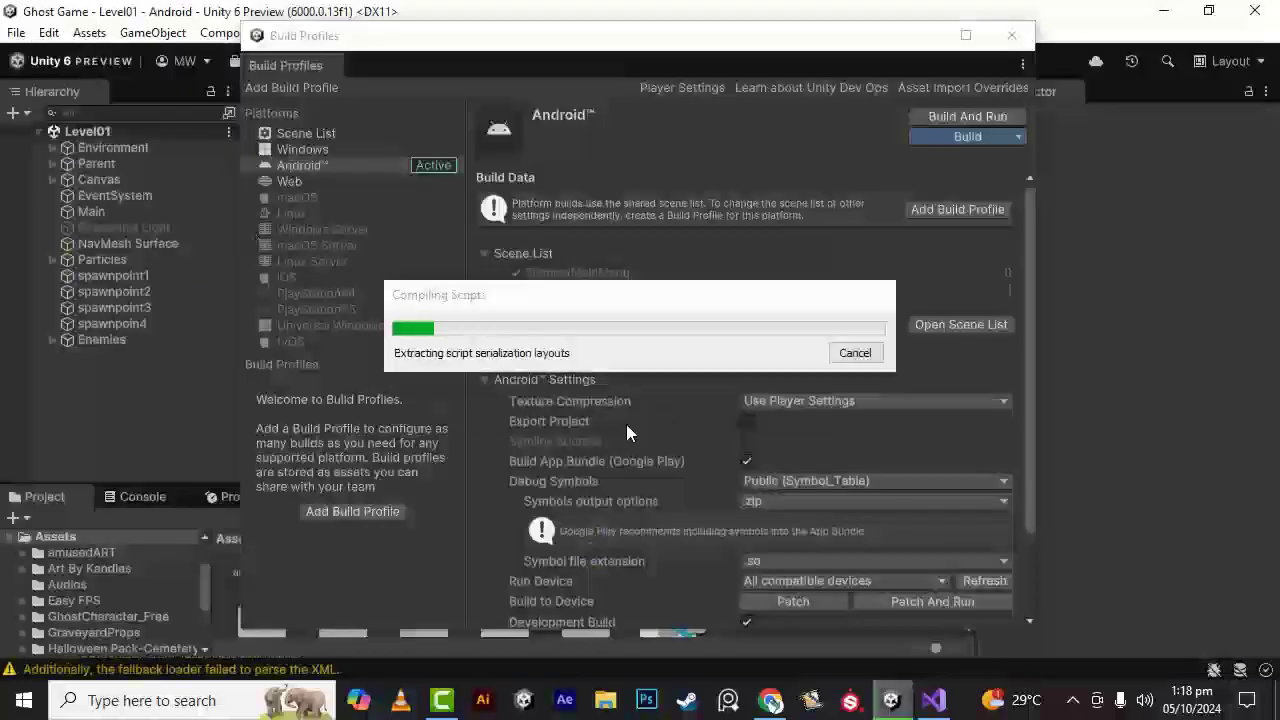